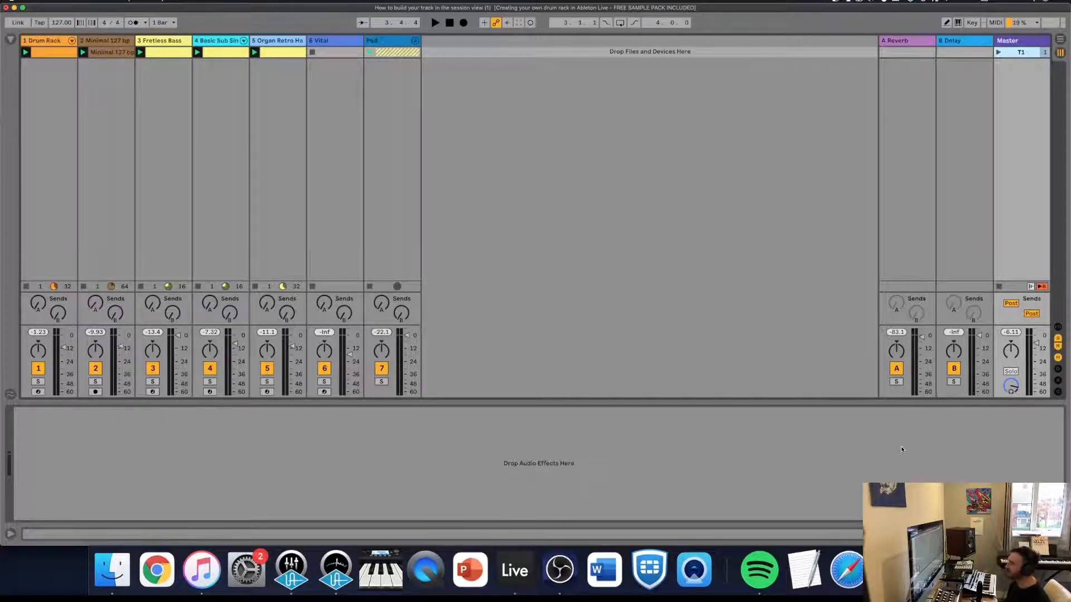
Listen to the current loop and delete the unused Vital track.
click(435, 22)
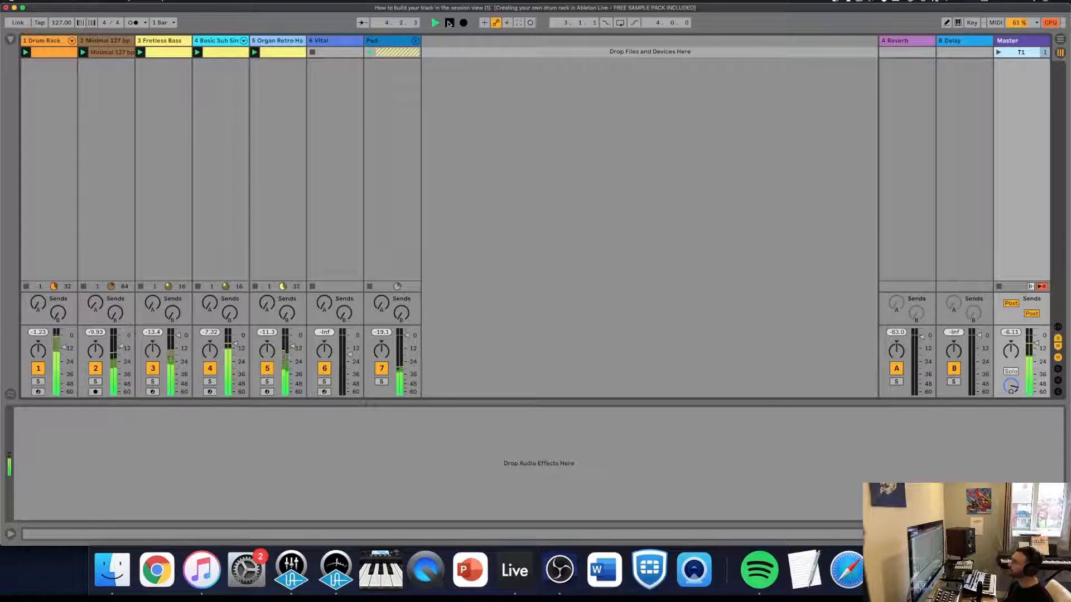
click(449, 23)
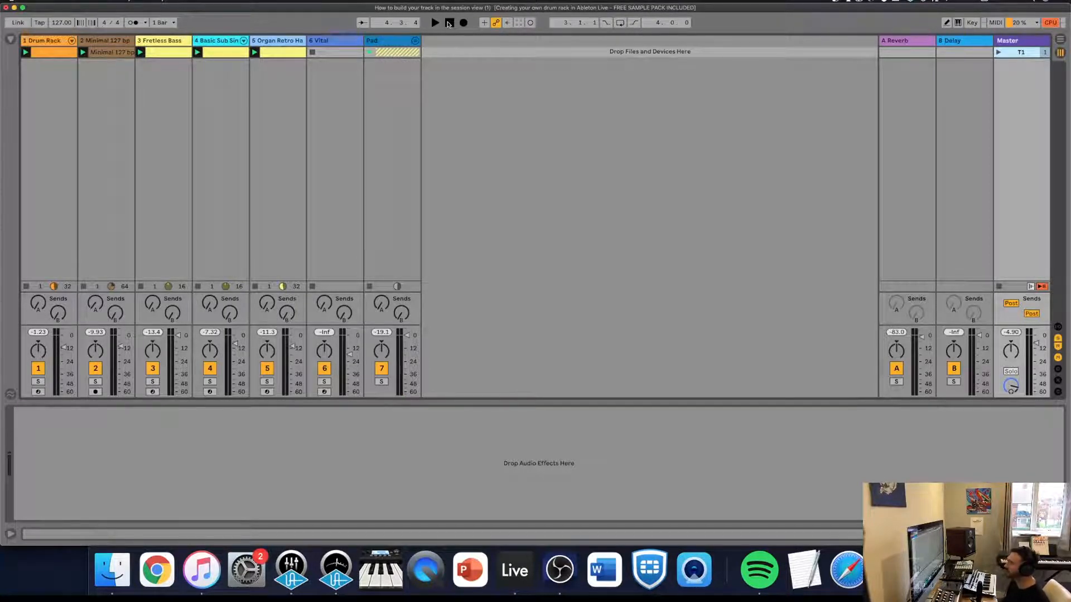
click(317, 42)
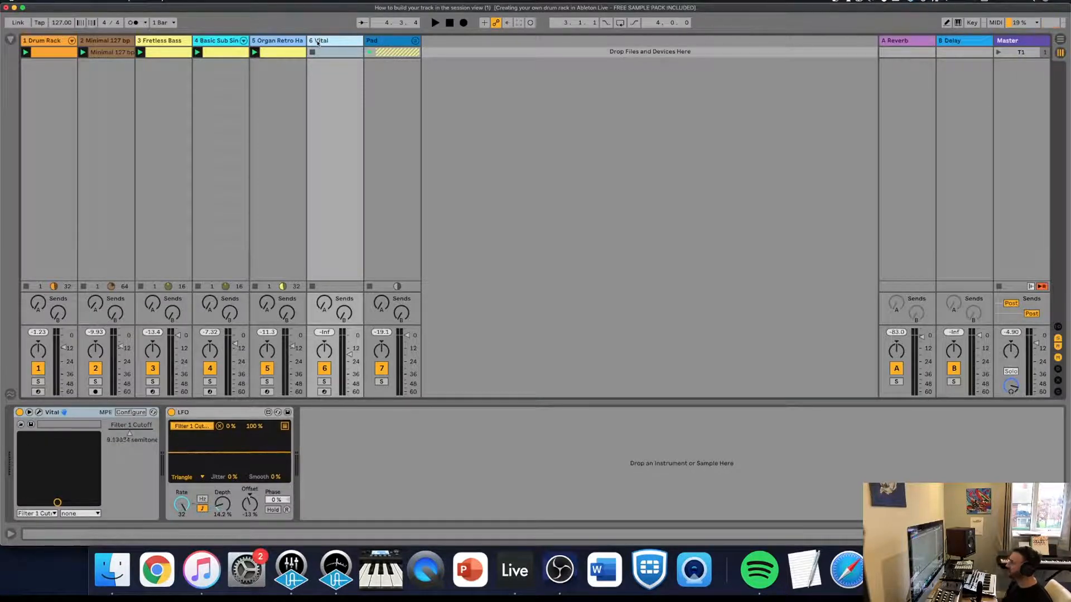
key(Delete)
key(space)
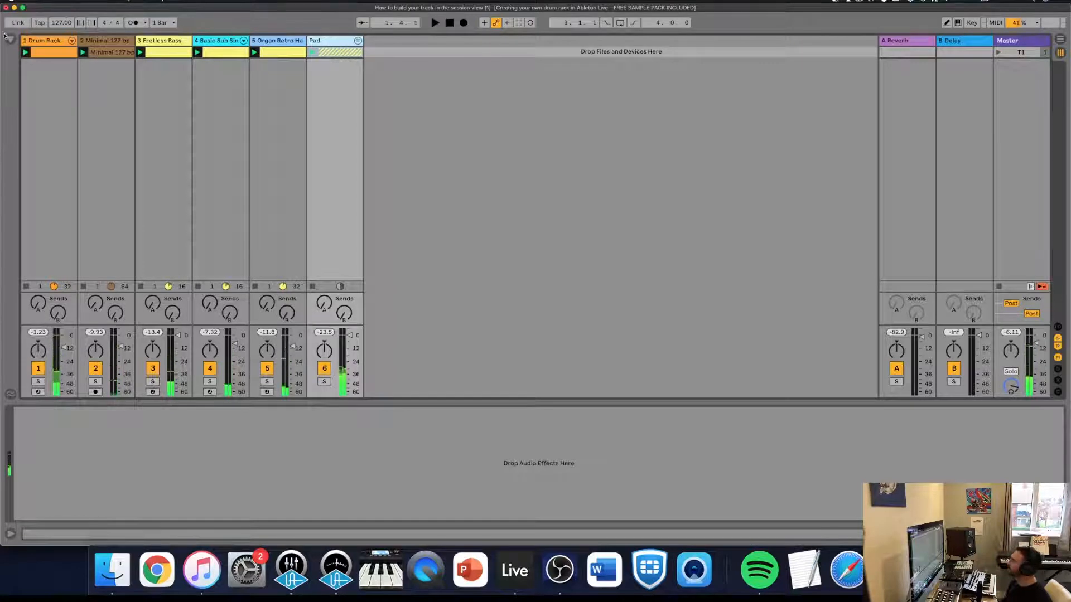
Rename the Drum Rack track as "Kick Drum".
right_click(32, 41)
click(75, 84)
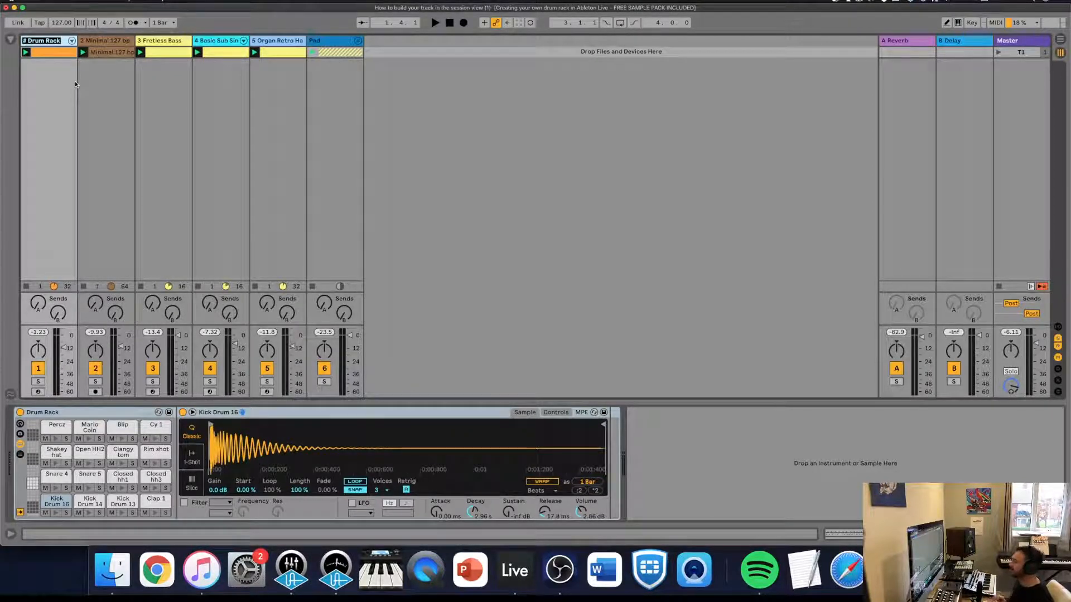
text(Kick Drum)
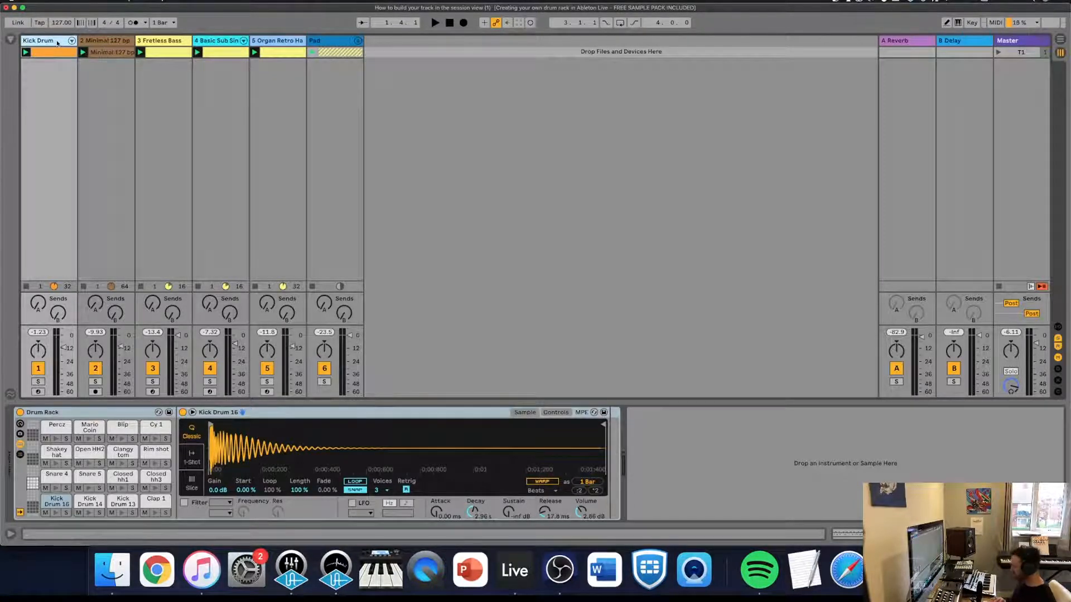
Duplicate the Kick Drum track and rename the copy as "Other drums".
key(super+d)
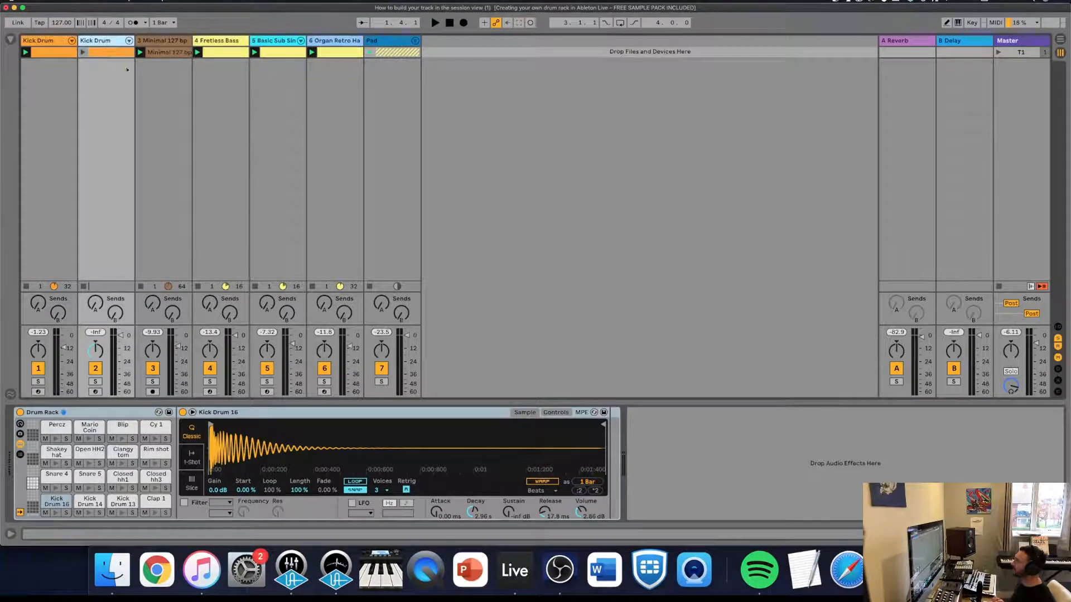
right_click(109, 45)
click(145, 92)
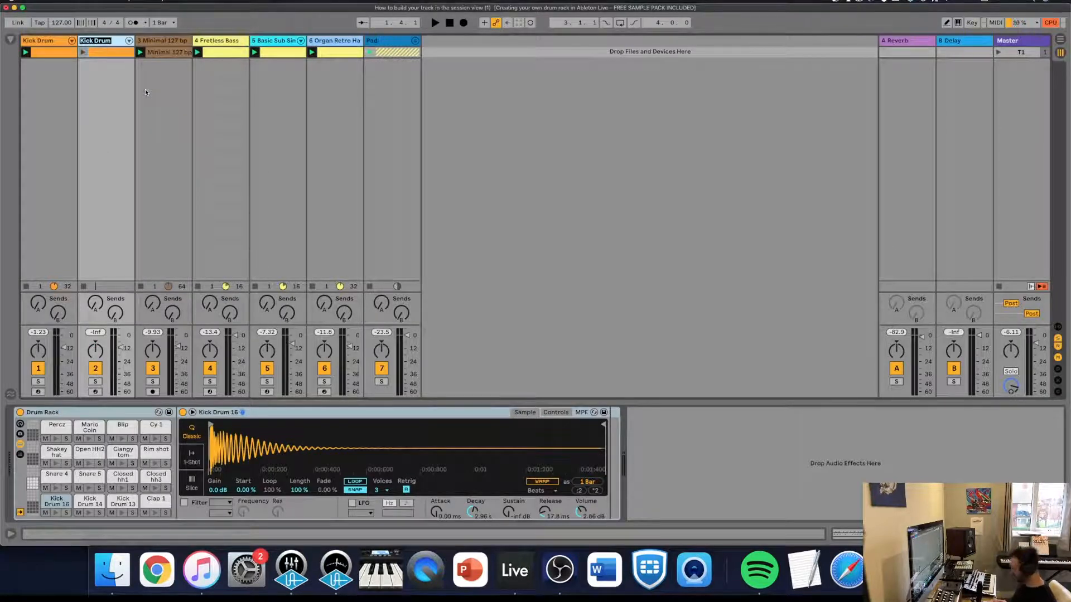
text(Other dfru)
key(BackSpace)
key(BackSpace)
key(BackSpace)
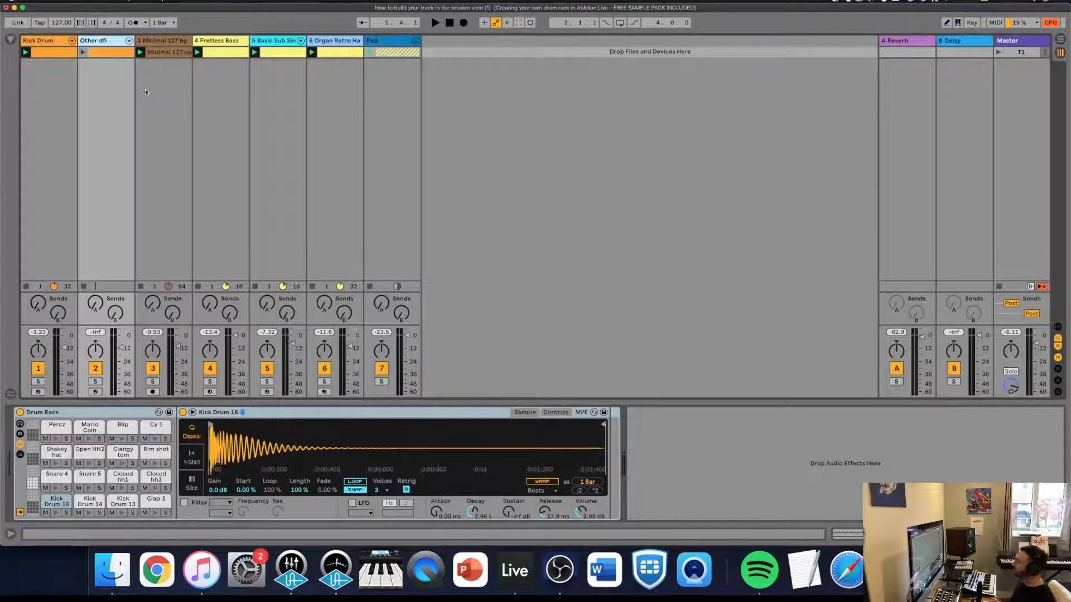
text(rums)
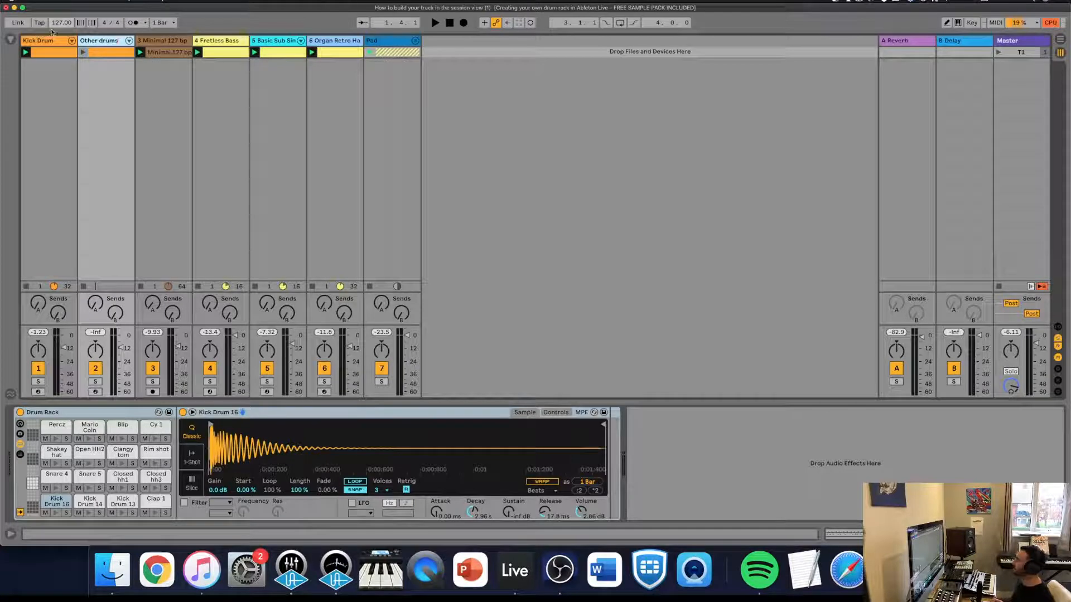
Remove the hat, snare and clap notes from the Kick Drum clip, leaving only the kick part.
click(49, 54)
double_click(48, 54)
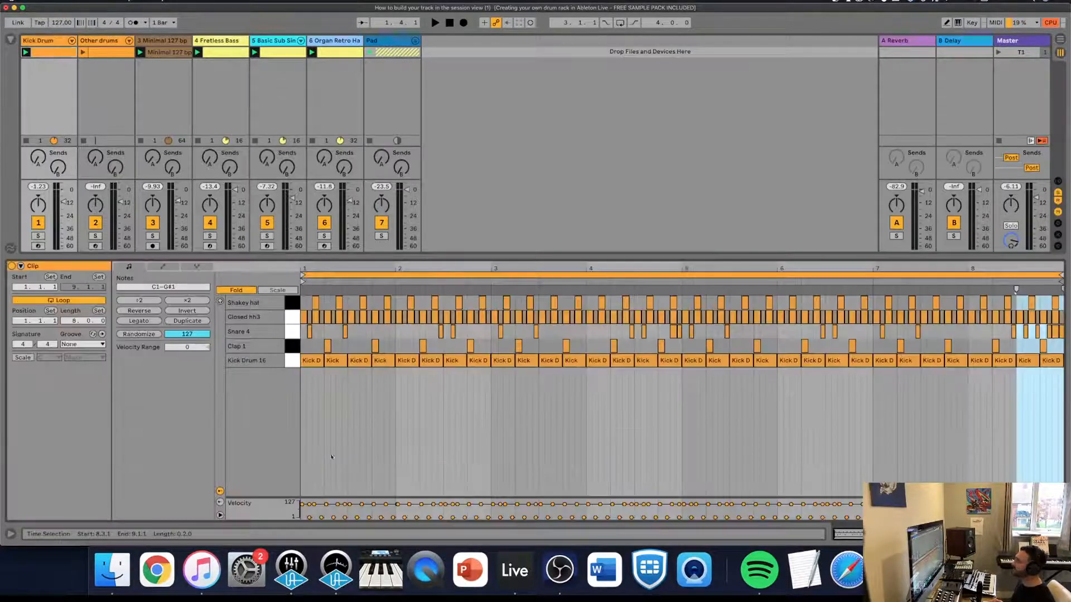
drag(302, 352, 1063, 290)
key(Delete)
Delete all Kick Drum 16 notes from the Other drums clip.
click(110, 52)
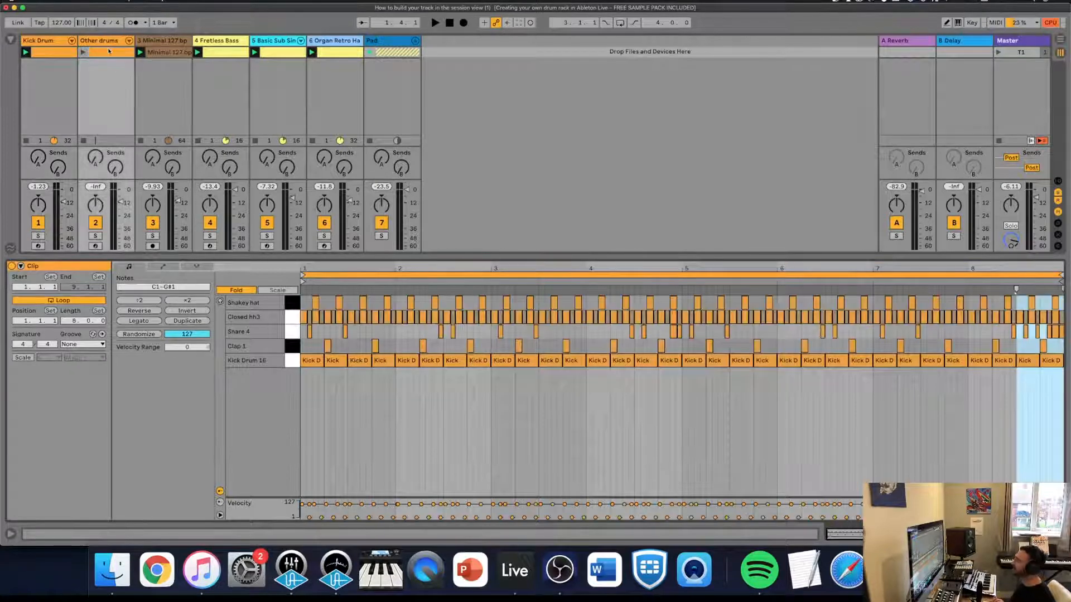
drag(314, 394, 1056, 370)
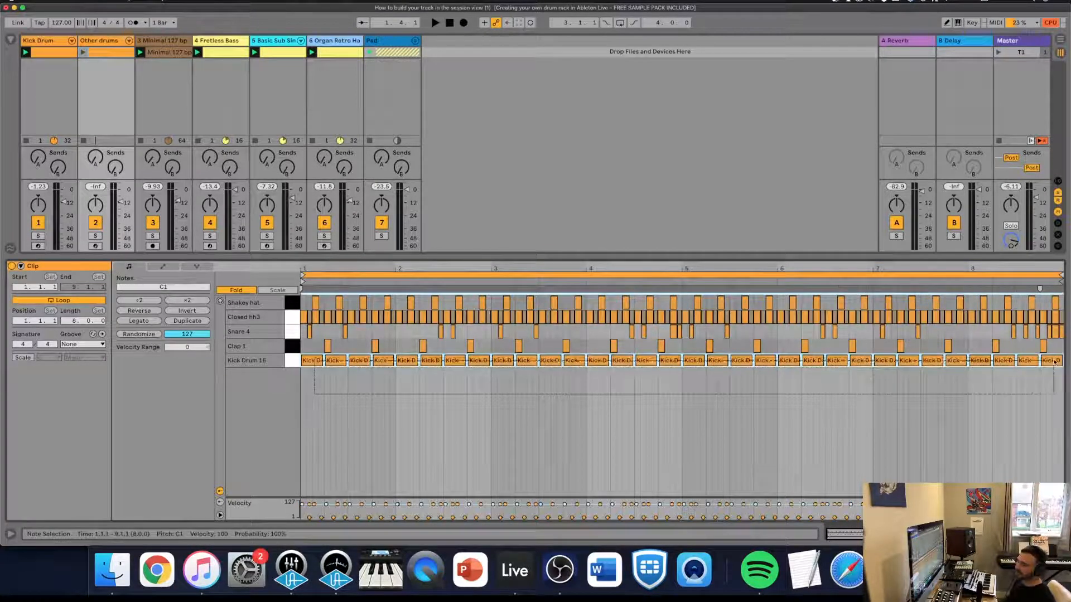
key(Delete)
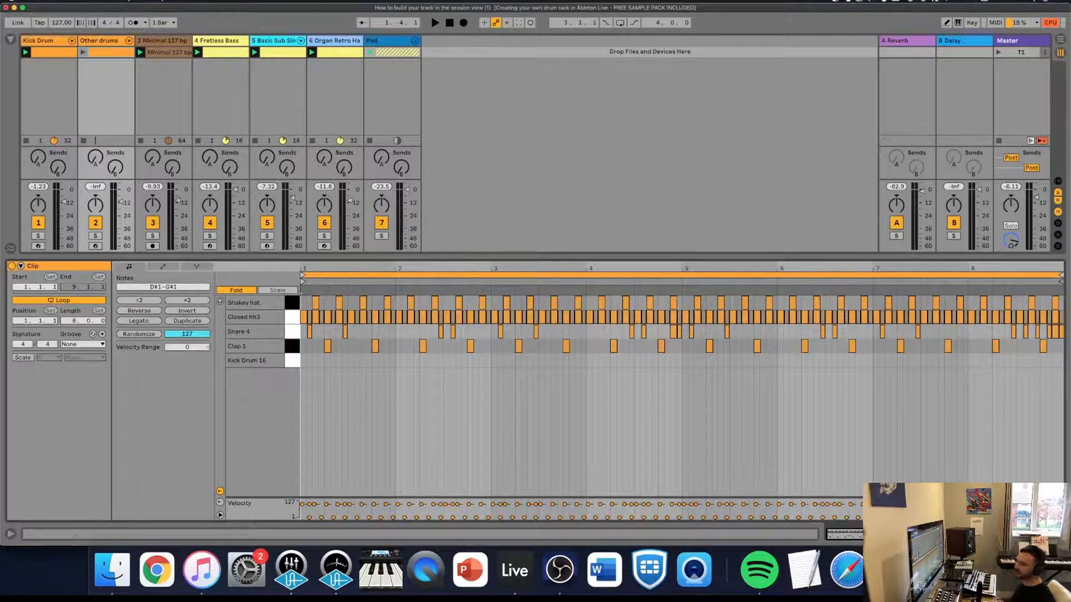
Play scene T1, solo Kick Drum and Other drums one at a time, and set the Other drums volume to -8.6 dB.
key(shift+Tab)
click(998, 52)
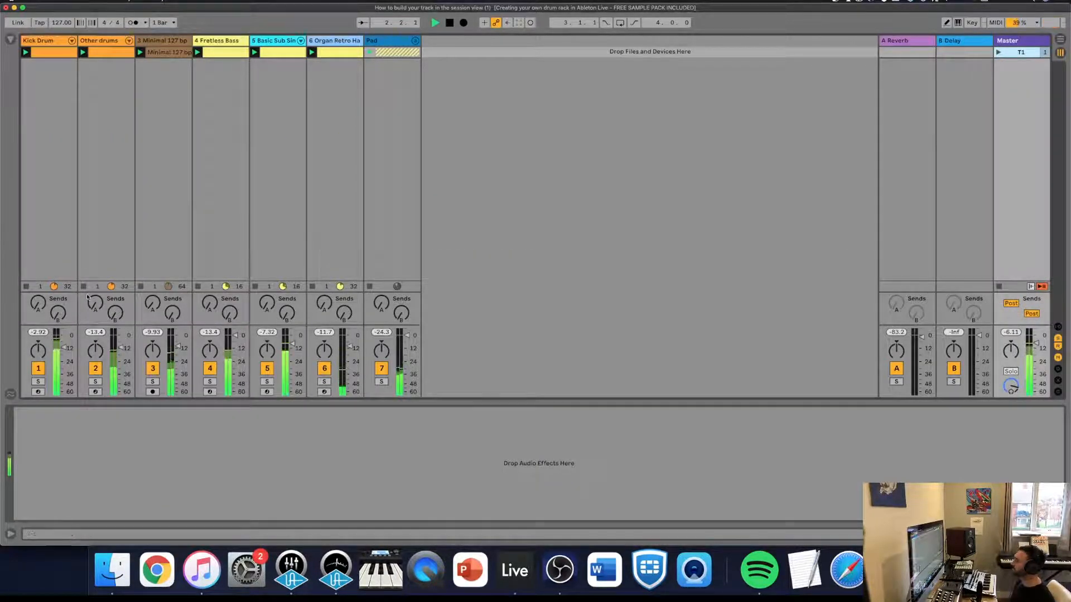
click(37, 382)
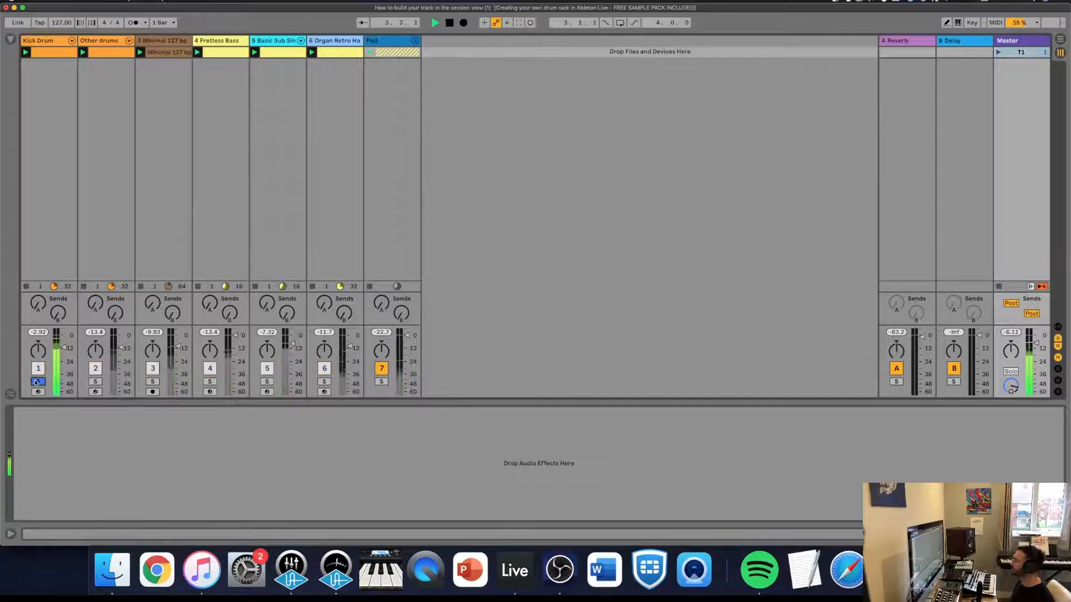
click(37, 382)
click(96, 382)
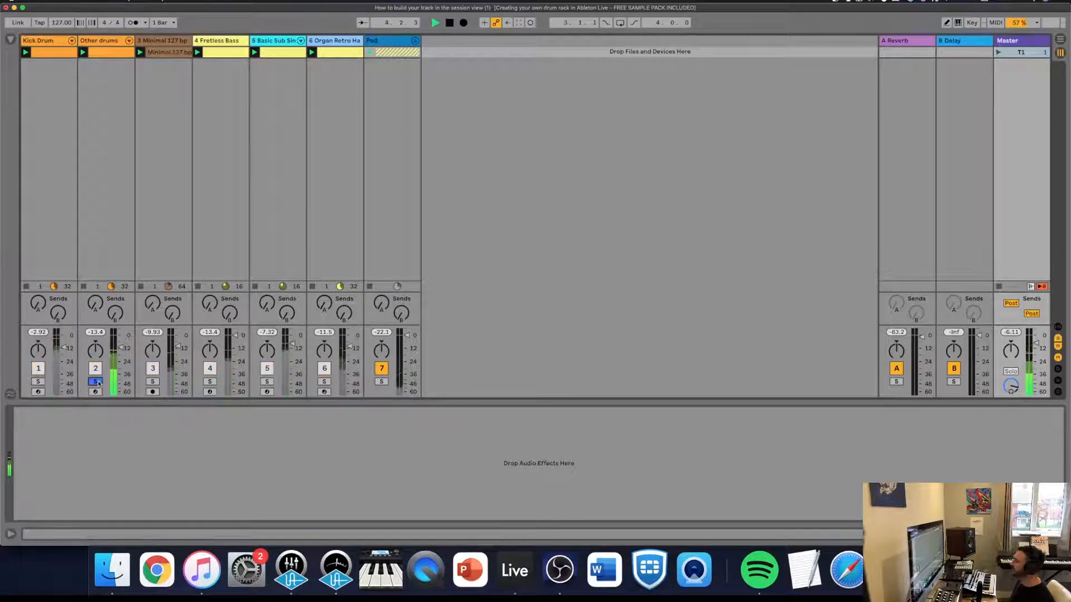
click(96, 382)
drag(121, 347, 121, 345)
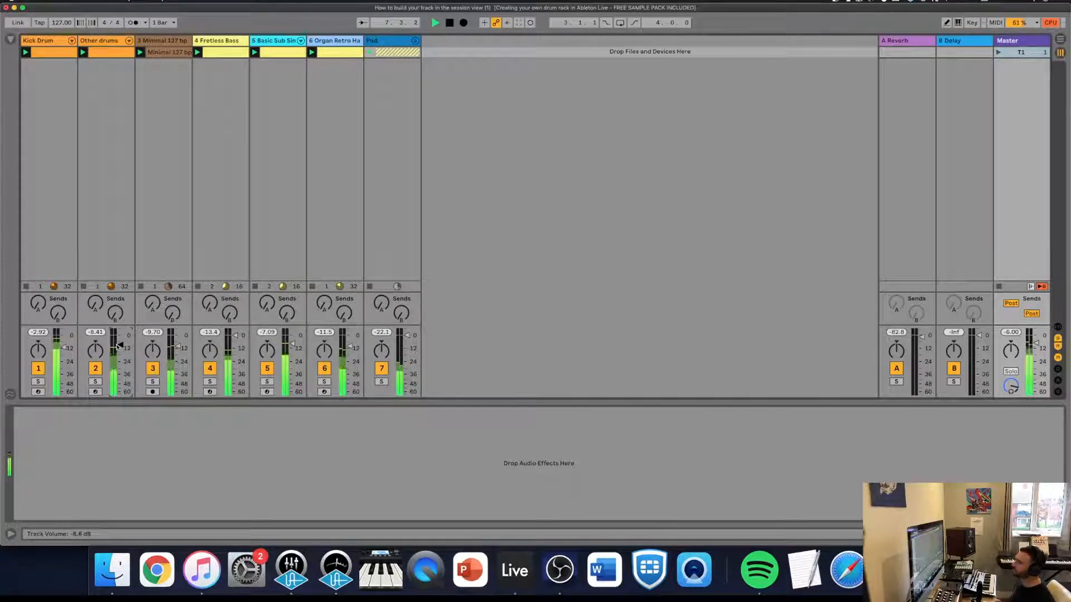
key(space)
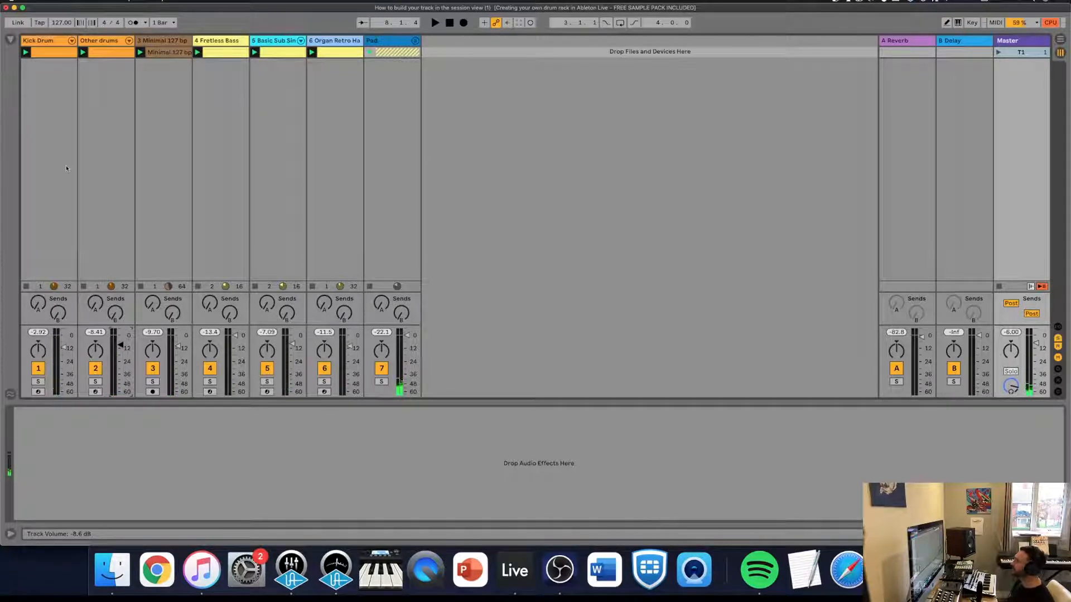
Add "Quick Melody Dub 131bpm (Gm).wav" from the Northern Sounds Music Loops folder as a clip on a new track and launch it.
click(11, 40)
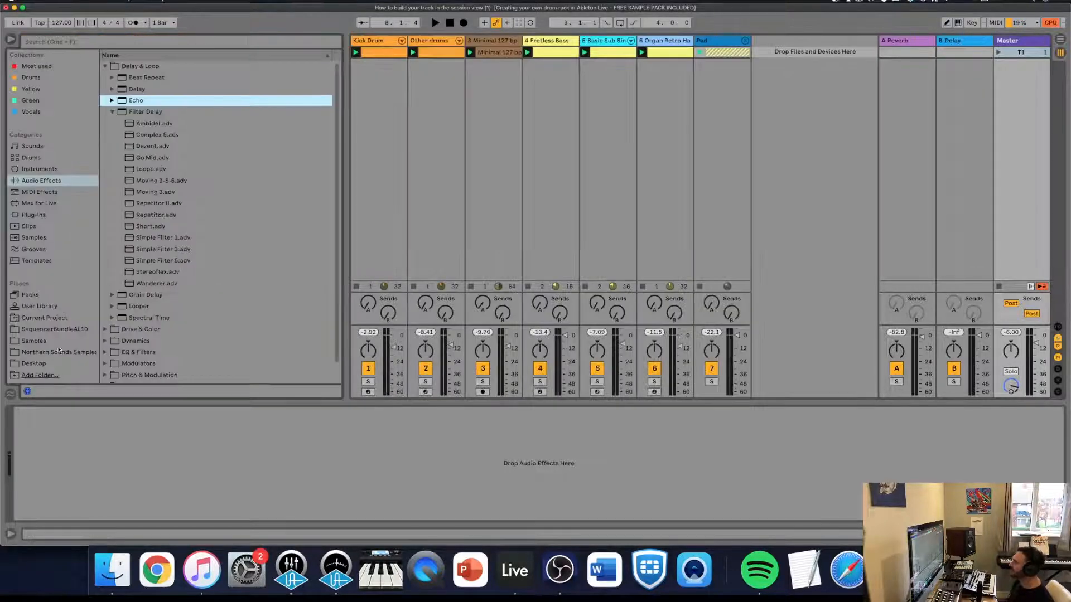
click(33, 363)
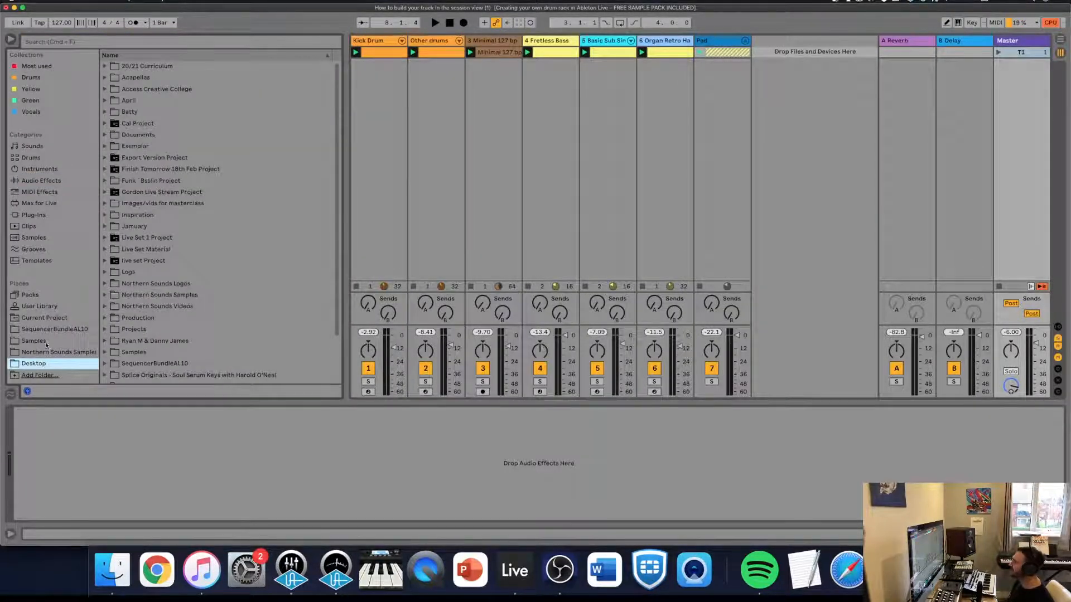
click(50, 353)
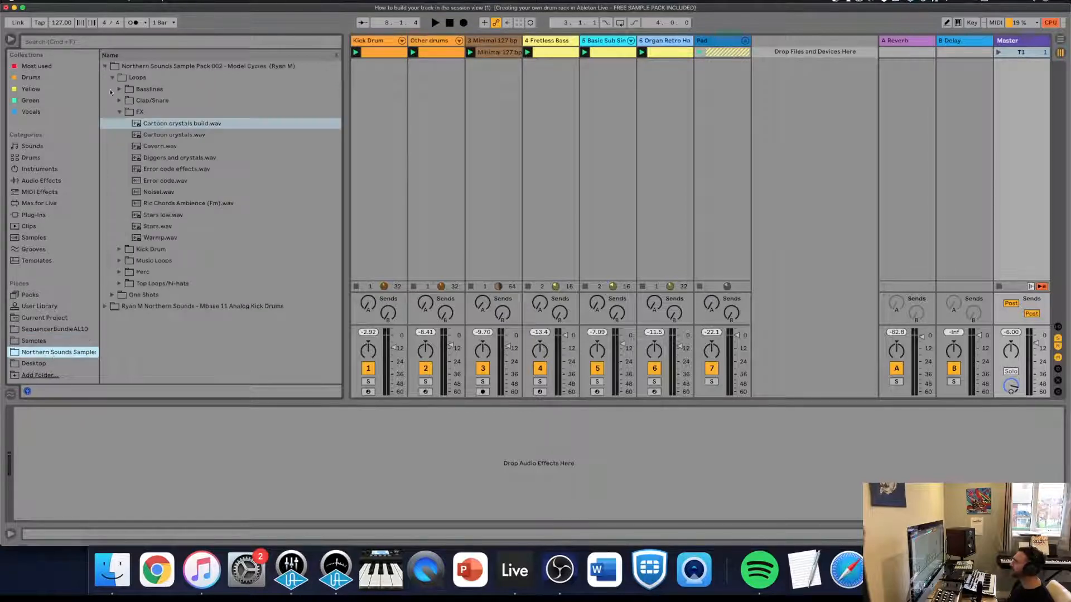
click(120, 112)
click(120, 135)
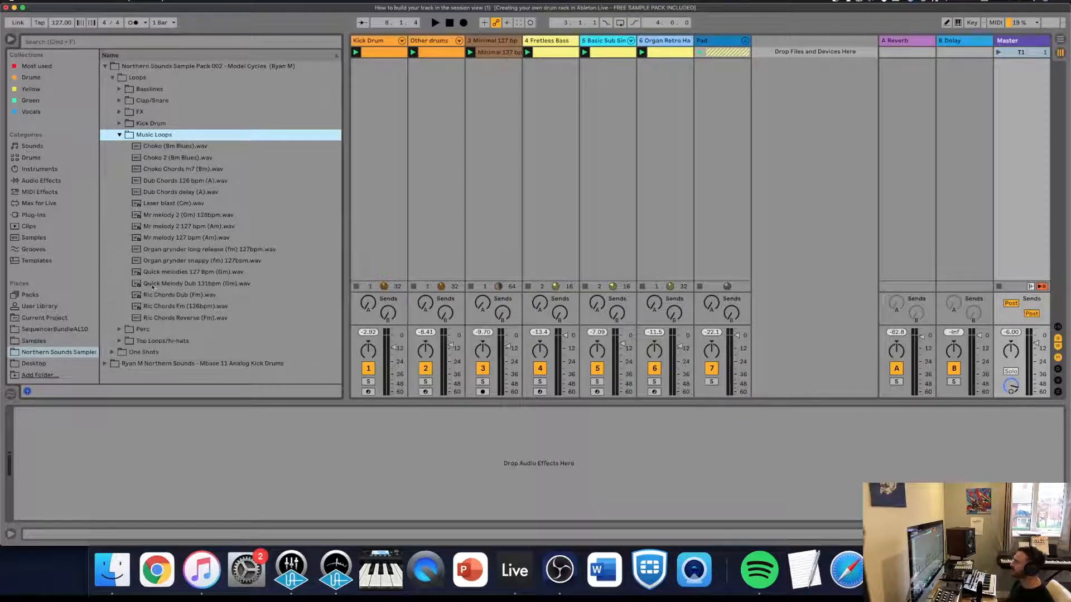
drag(163, 284, 761, 56)
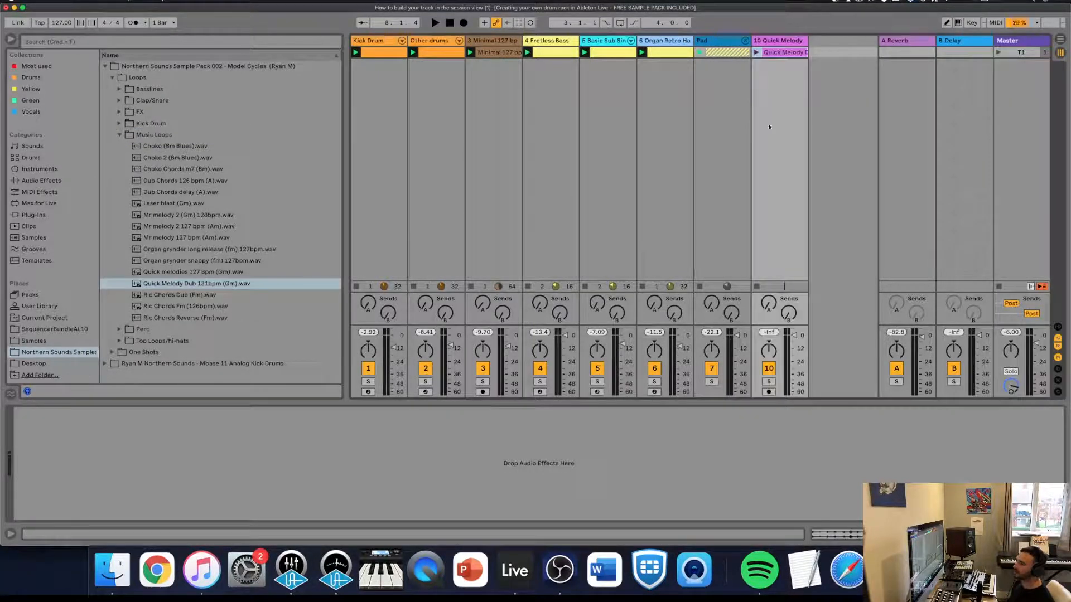
click(756, 53)
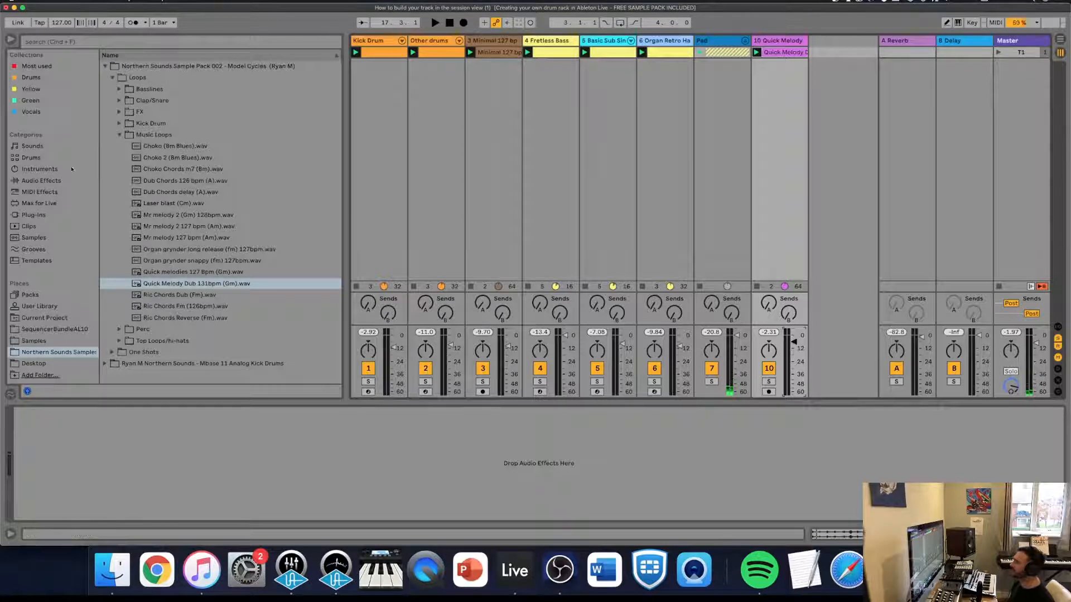
click(119, 135)
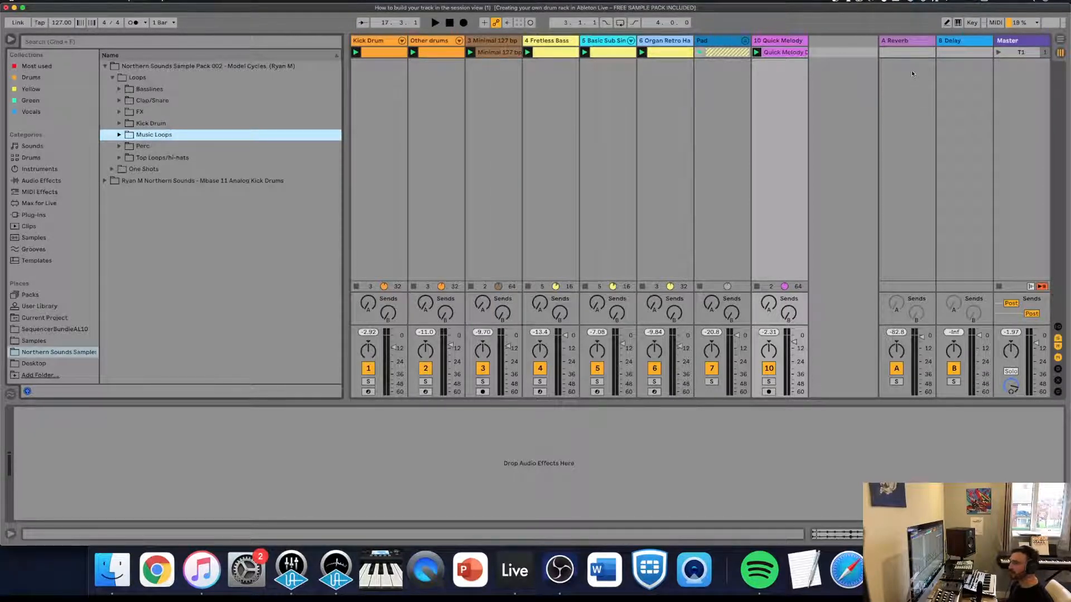
Find the Filter Delay preset "Go Mid" in the audio effects, add it to return track B, and delete the existing Delay device there.
click(769, 41)
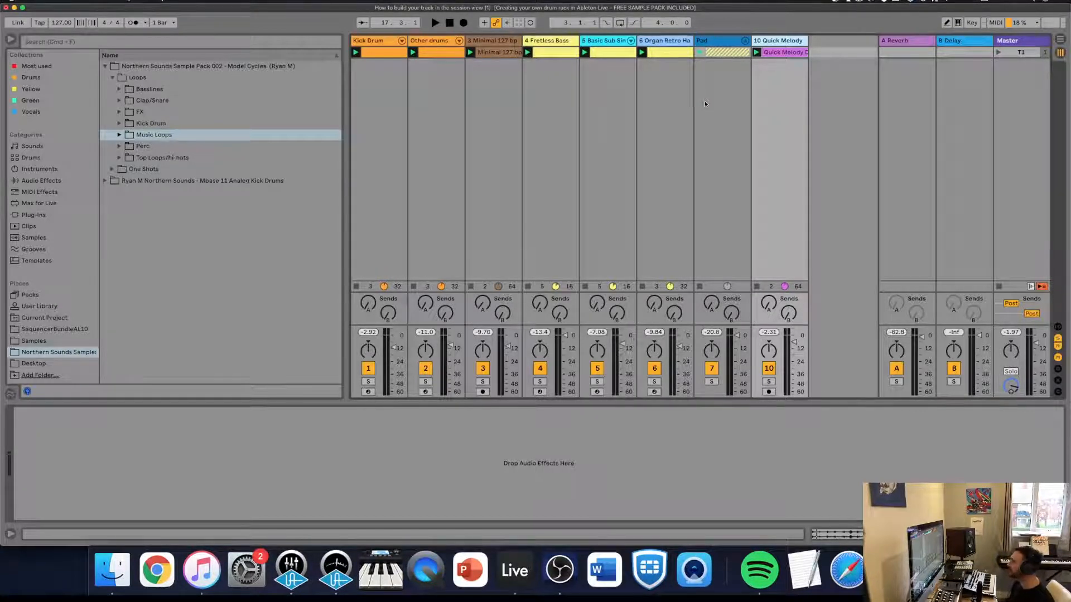
click(41, 180)
click(48, 40)
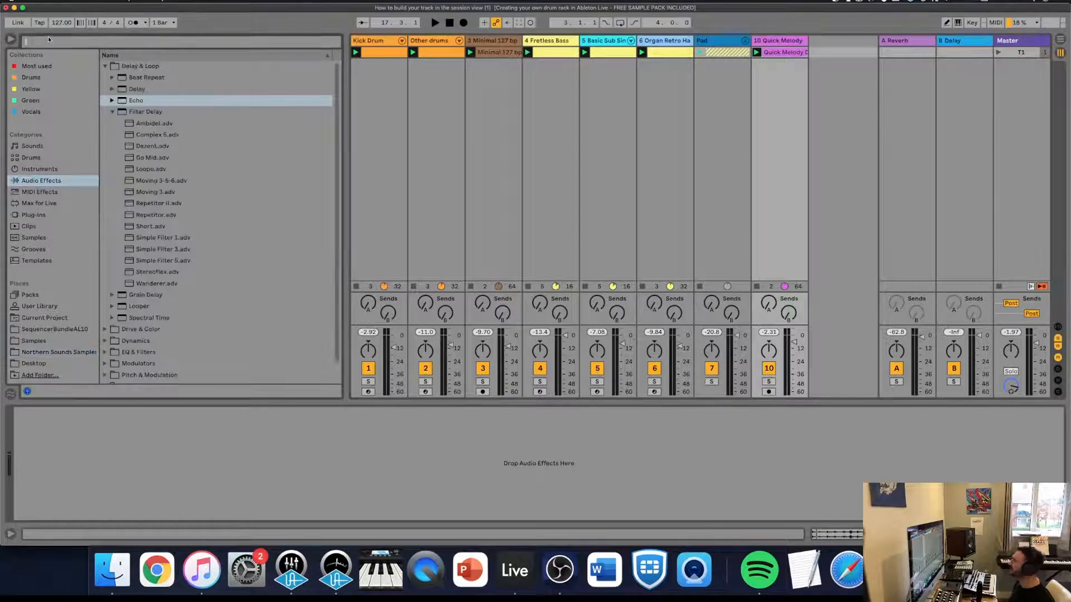
text(a)
text(o mid)
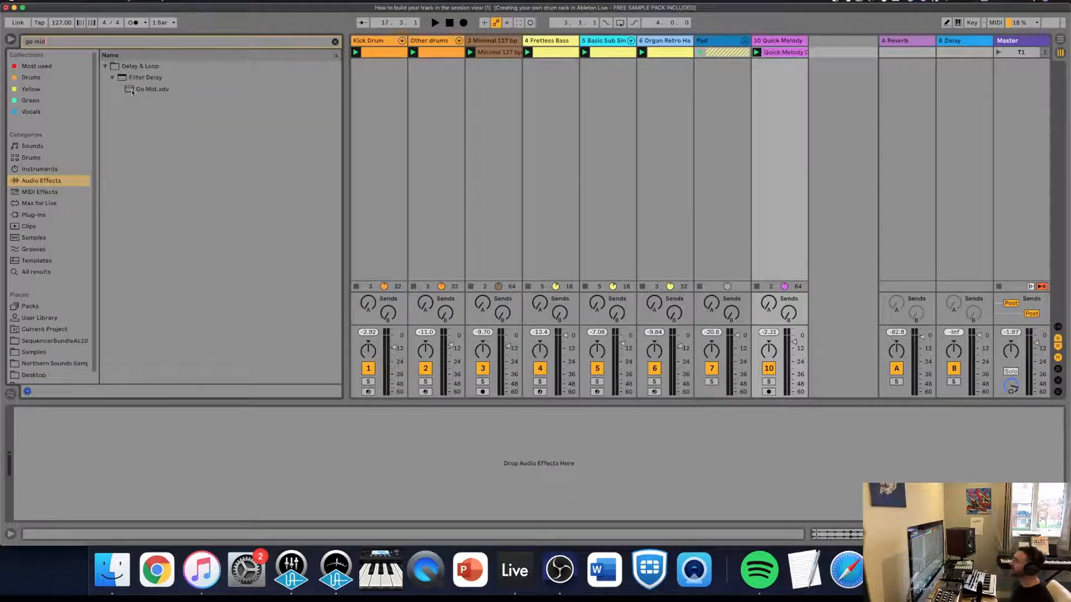
key(Down)
drag(552, 58, 973, 43)
click(183, 413)
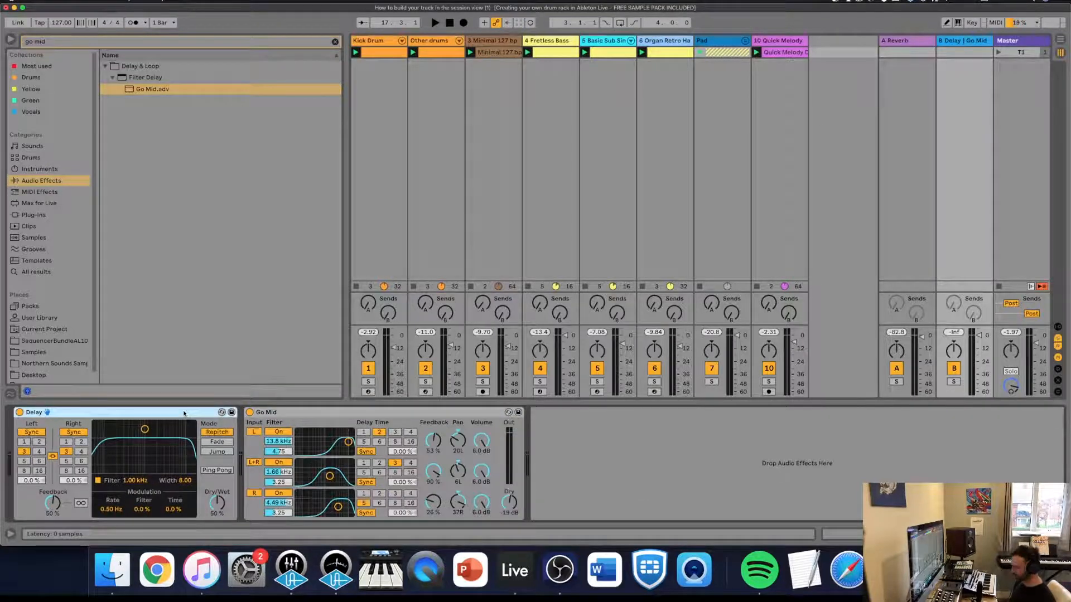
key(Delete)
Solo the Quick Melody track, turn its send B fully up, and play the loop through the return.
click(768, 381)
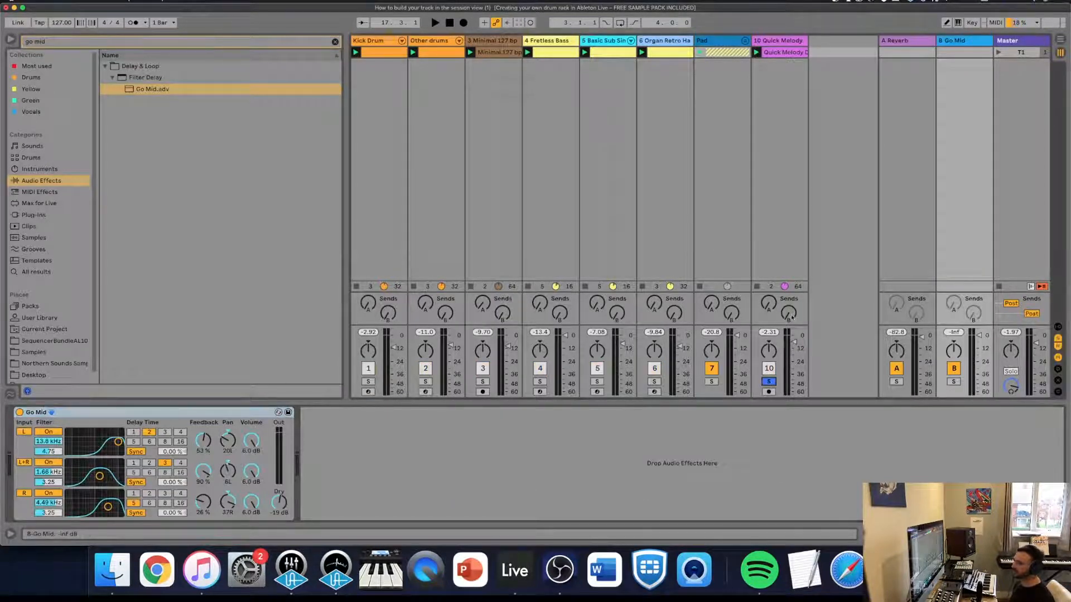
mouse_move(791, 316)
mouse_down()
mouse_move(789, 307)
mouse_move(791, 321)
mouse_up()
key(space)
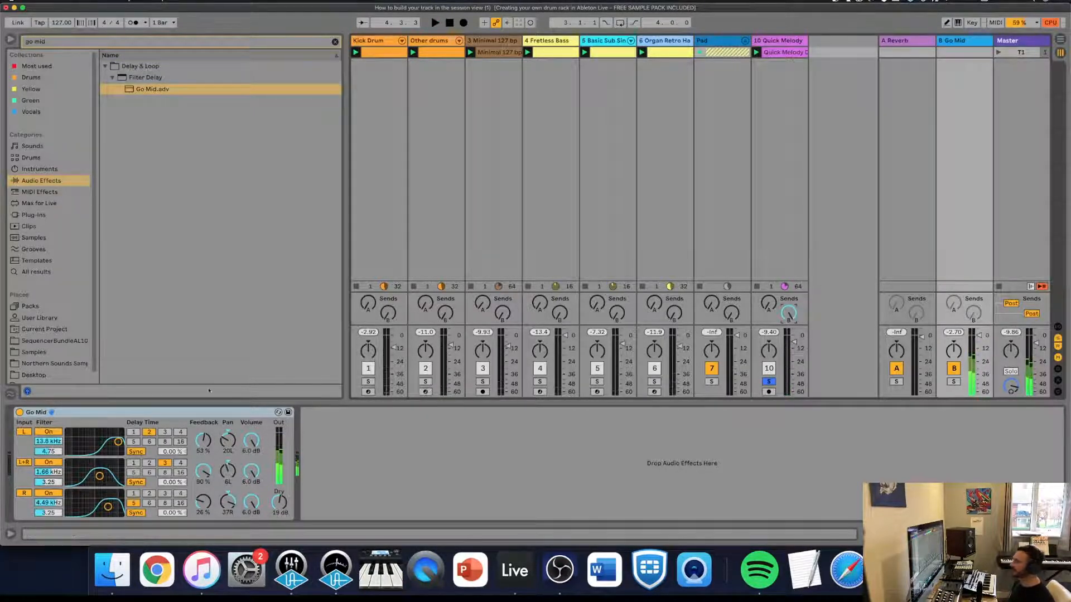
Move the Go Mid device from return B onto the Quick Melody track and play the loop.
click(200, 414)
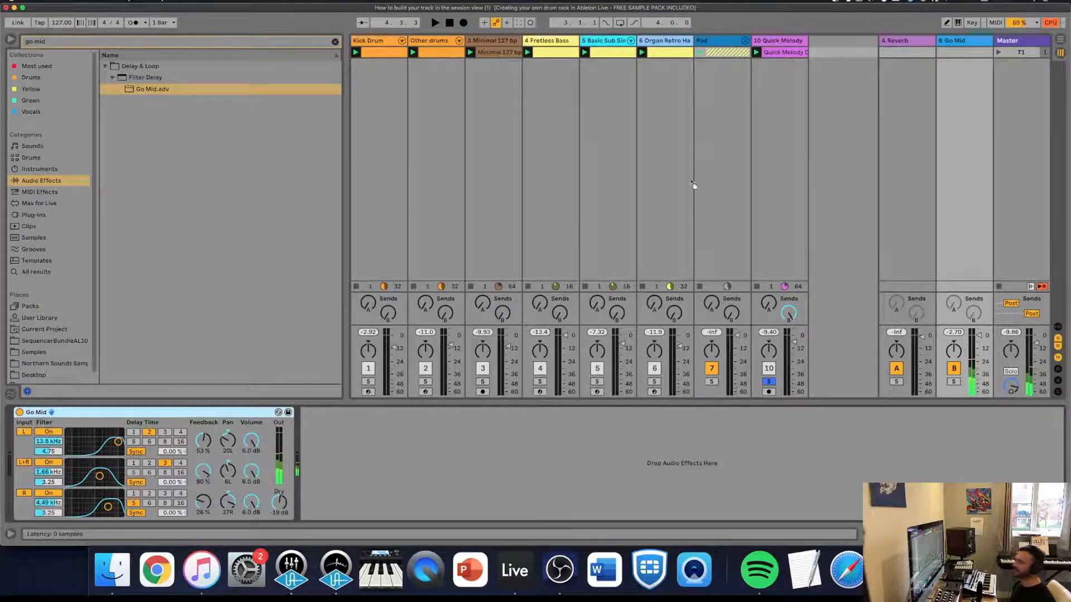
drag(774, 105, 773, 101)
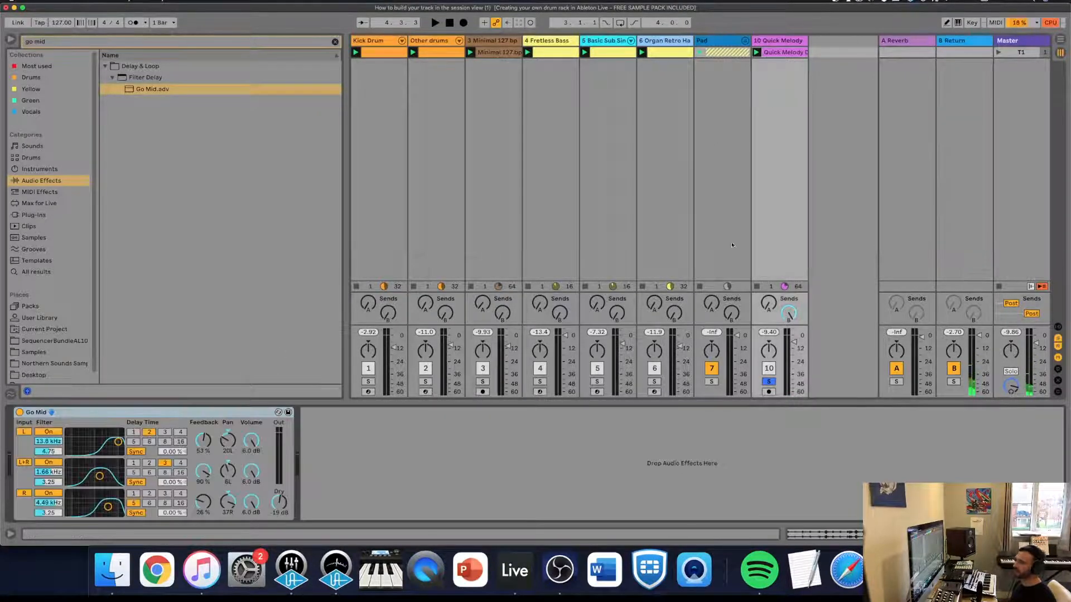
key(space)
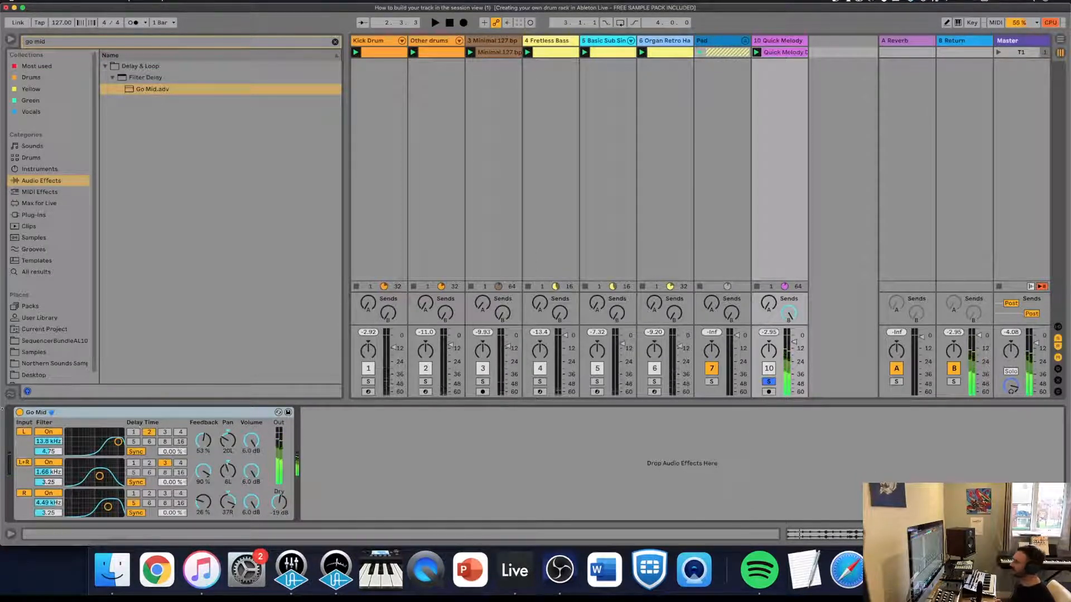
Switch off Go Mid on the Quick Melody track, lower the track's send B, and load the Go Mid preset onto return B.
click(19, 412)
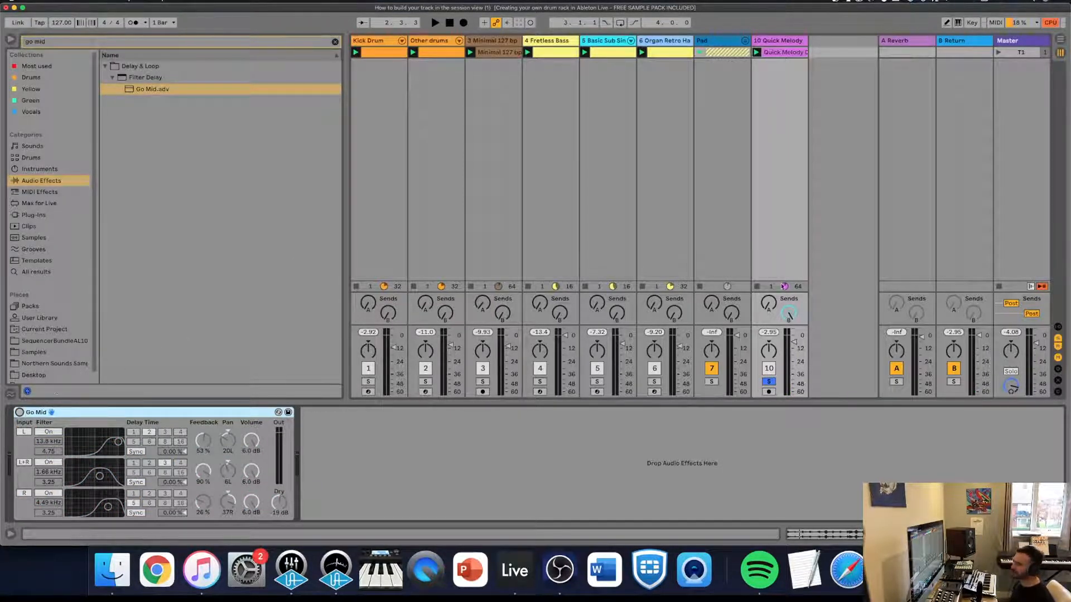
drag(783, 317, 788, 306)
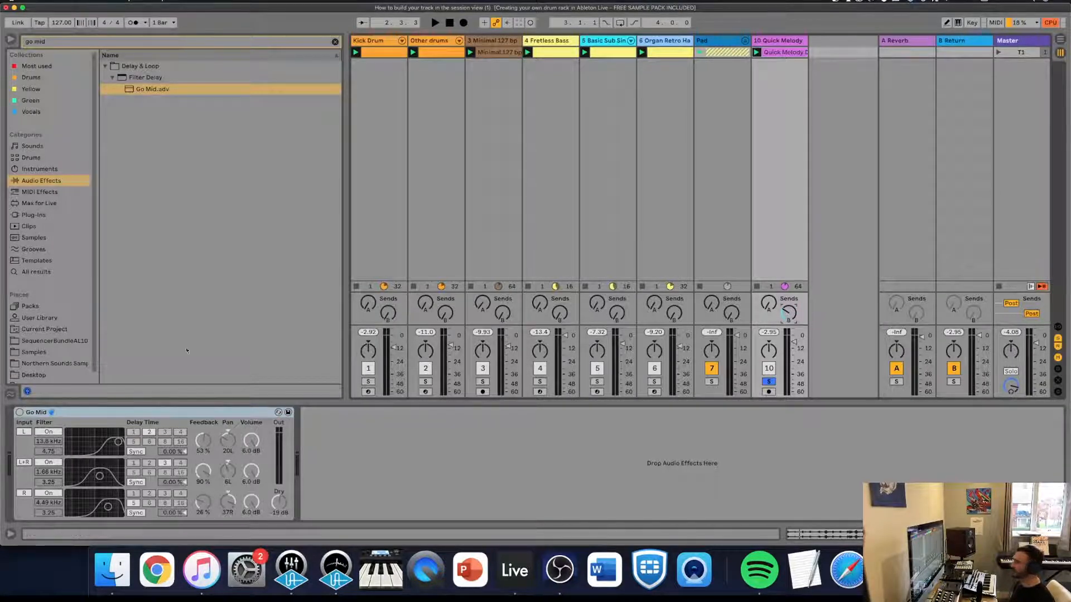
click(971, 40)
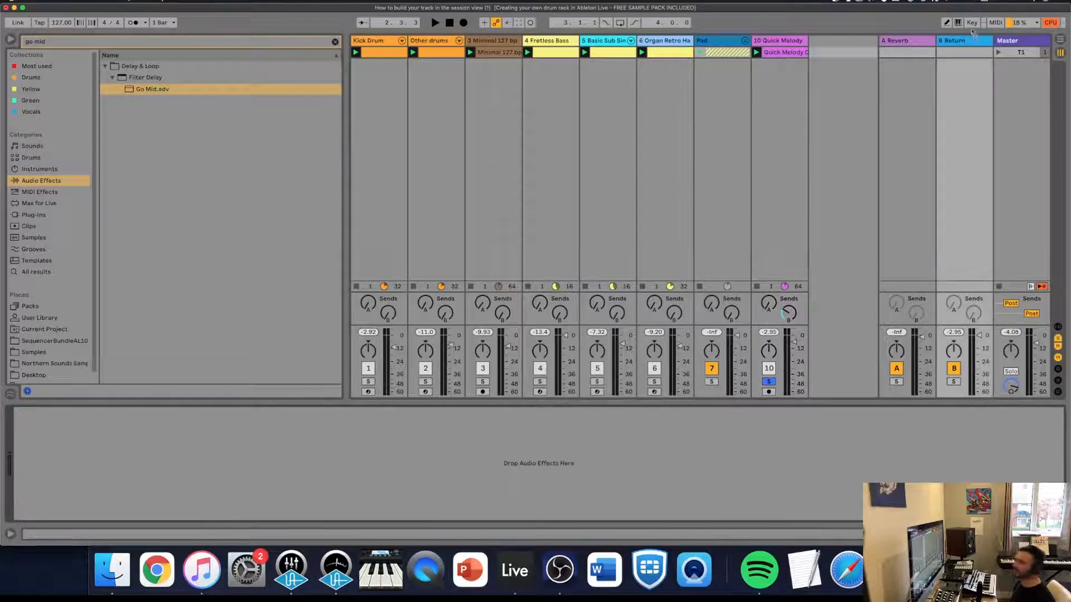
drag(153, 89, 951, 40)
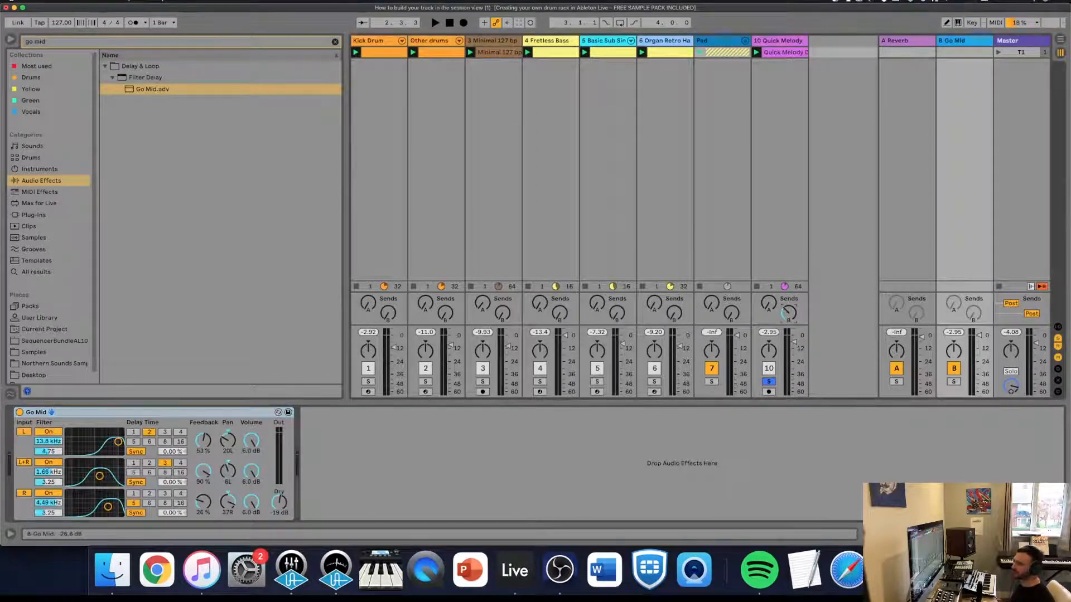
Play the set, take the Quick Melody track out of solo, and balance its volume against the other tracks.
key(space)
click(334, 41)
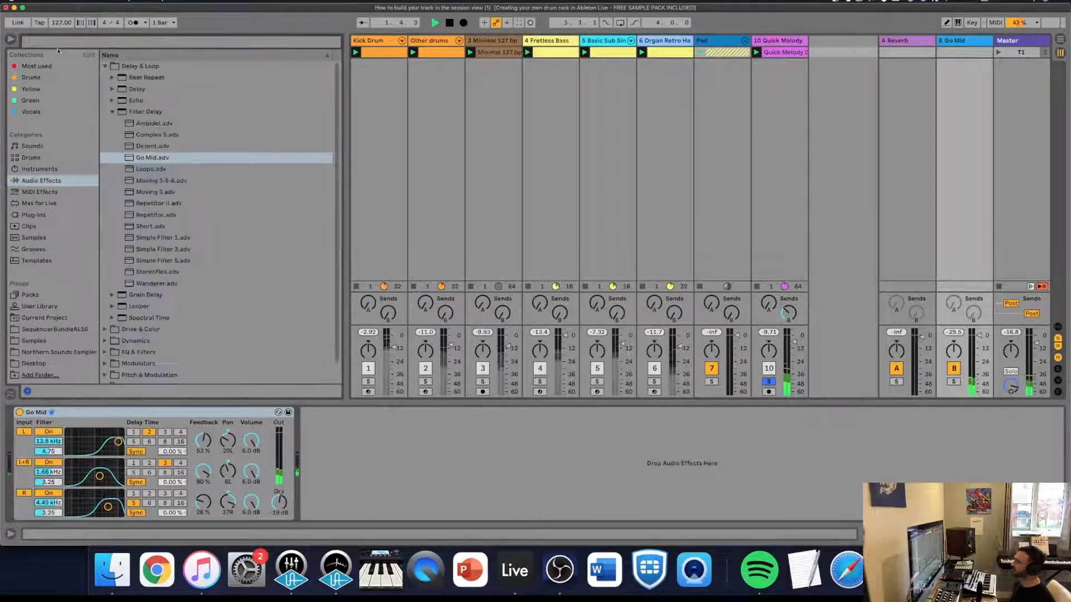
drag(796, 343, 796, 339)
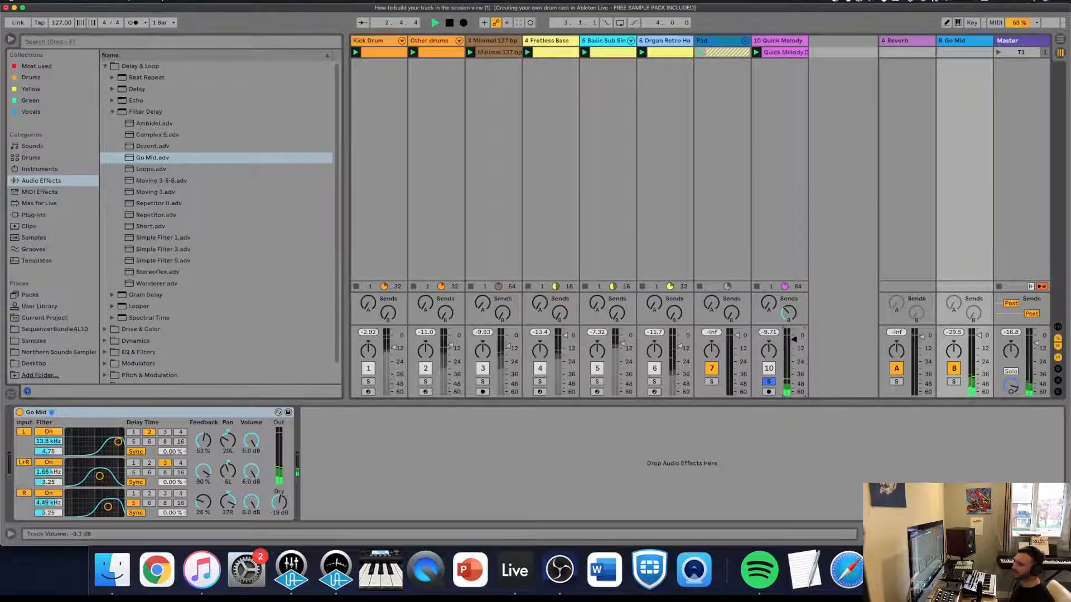
click(769, 382)
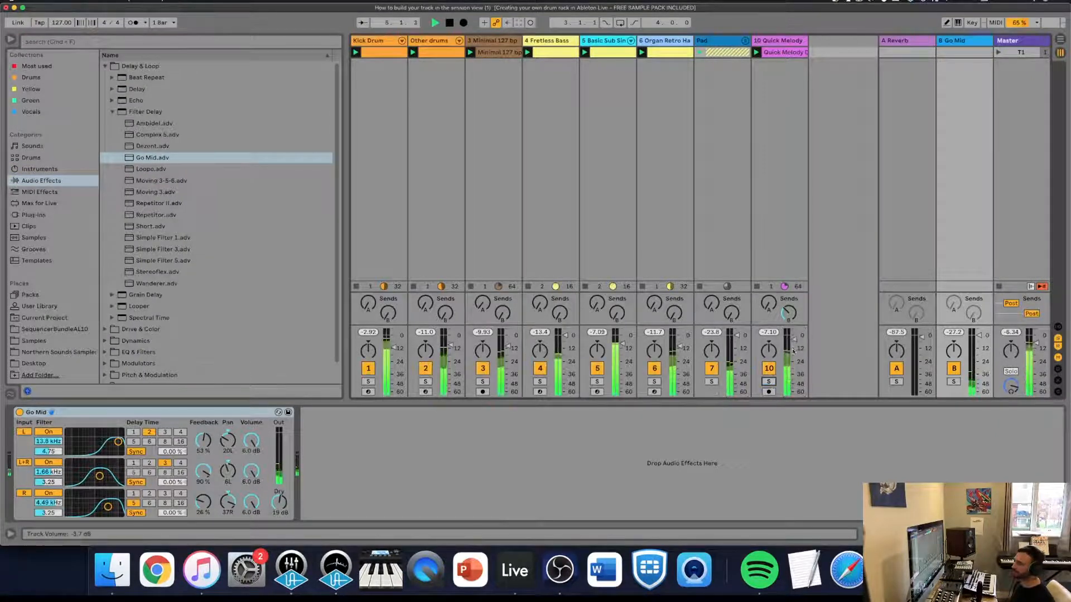
drag(793, 341, 793, 338)
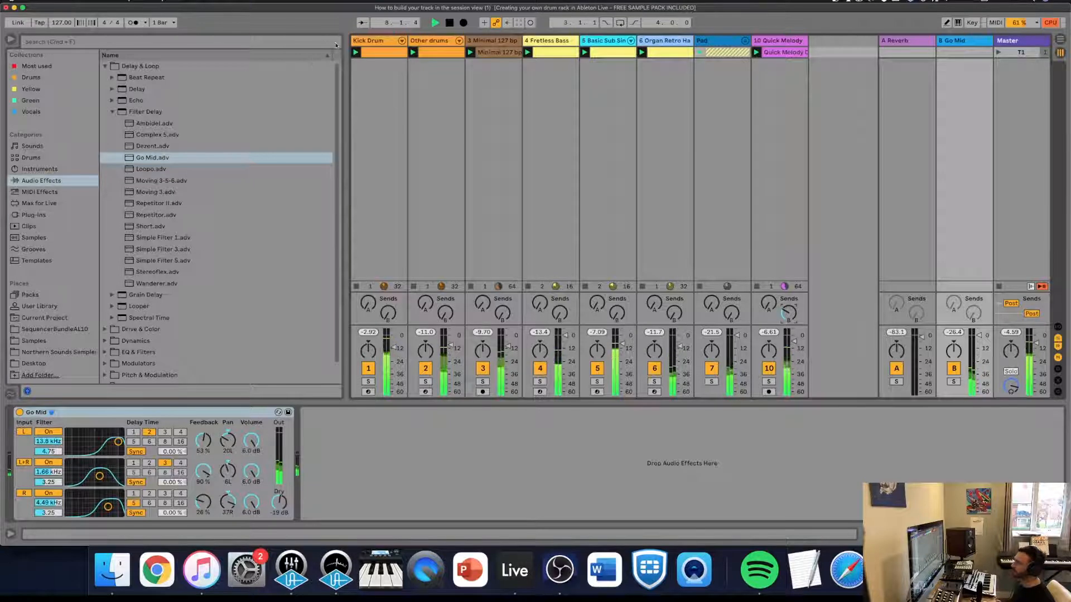
Add "Cartoon crystals build.wav" from the Northern Sounds sample pack's FX loops folder as a clip on a new track.
click(34, 363)
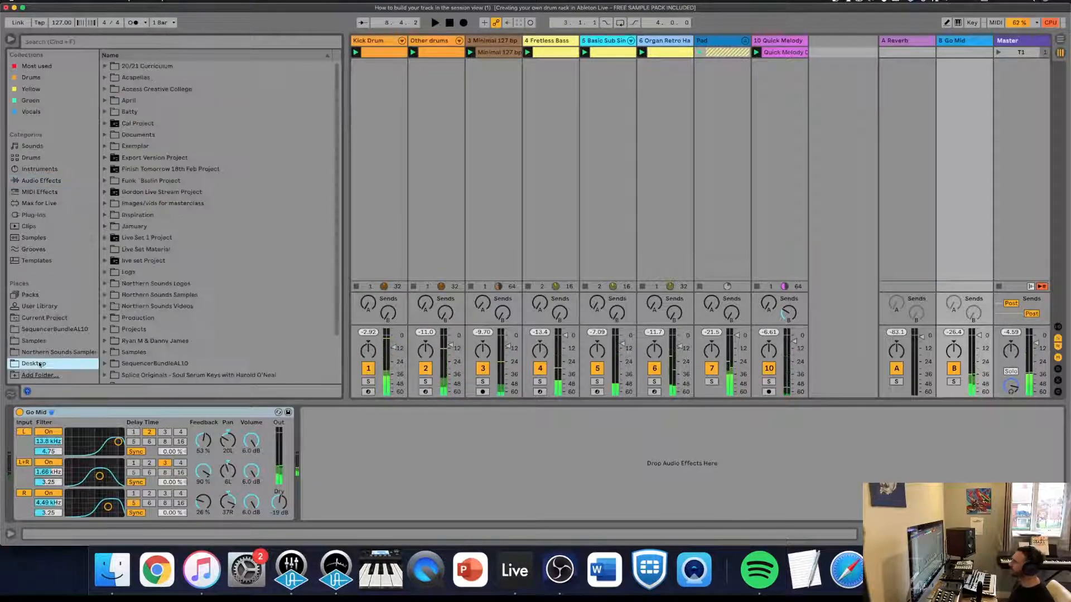
click(35, 352)
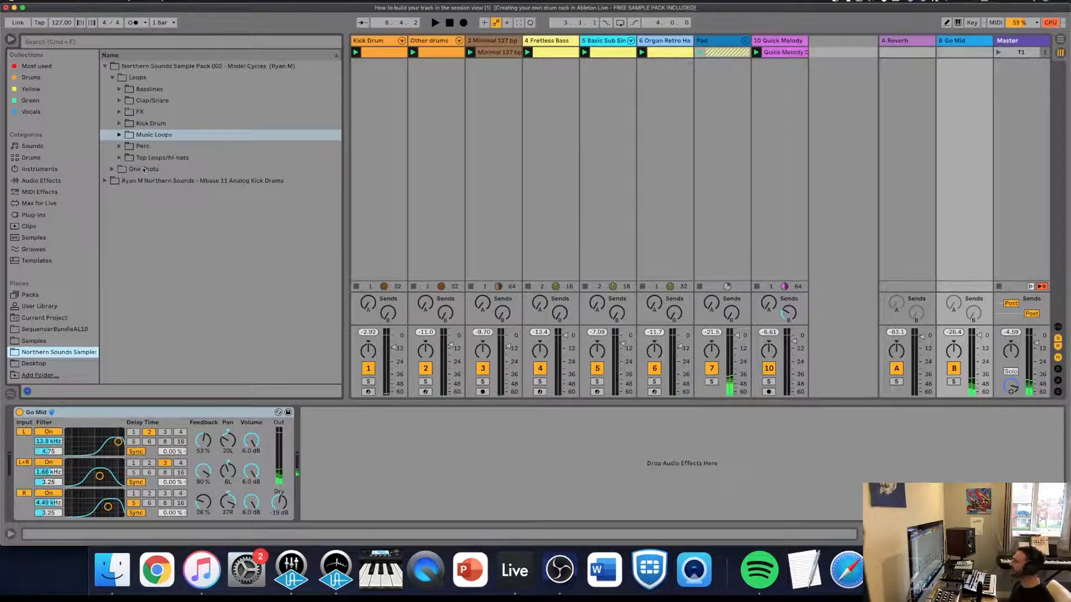
click(120, 112)
click(121, 112)
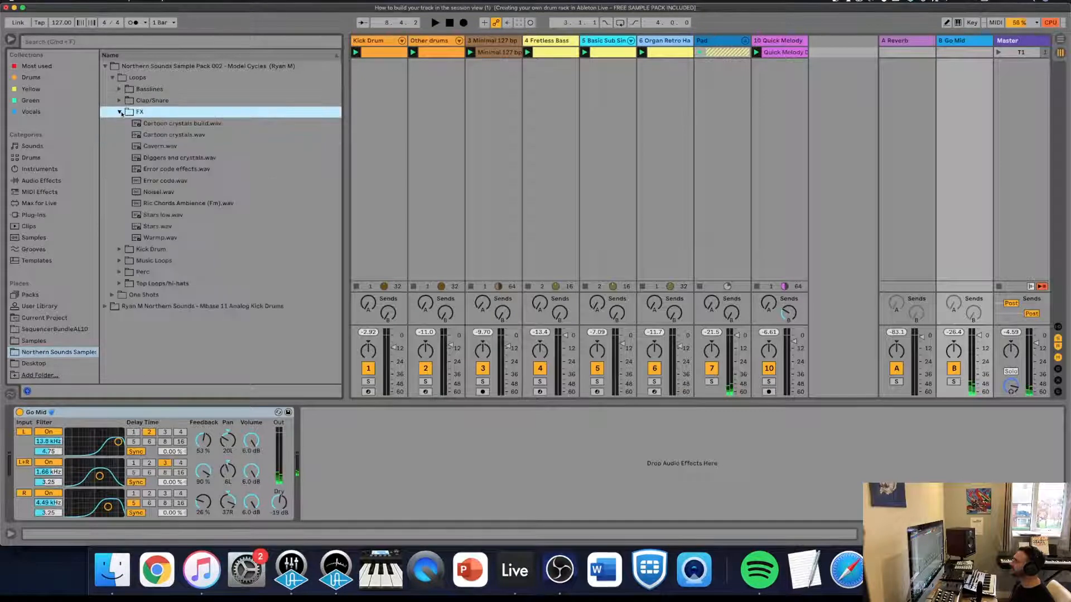
click(179, 125)
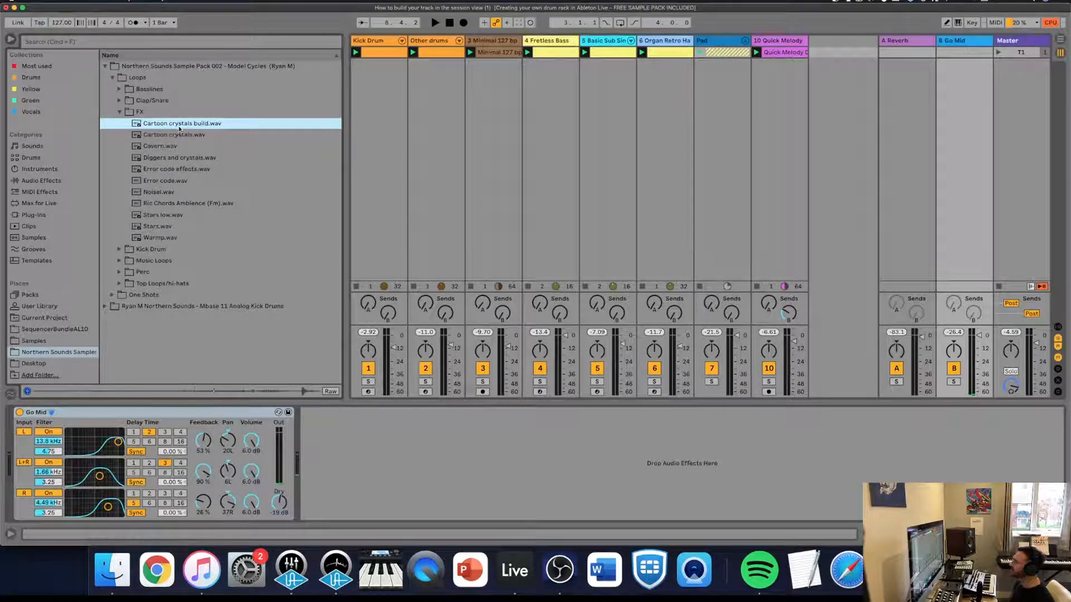
drag(175, 127, 827, 55)
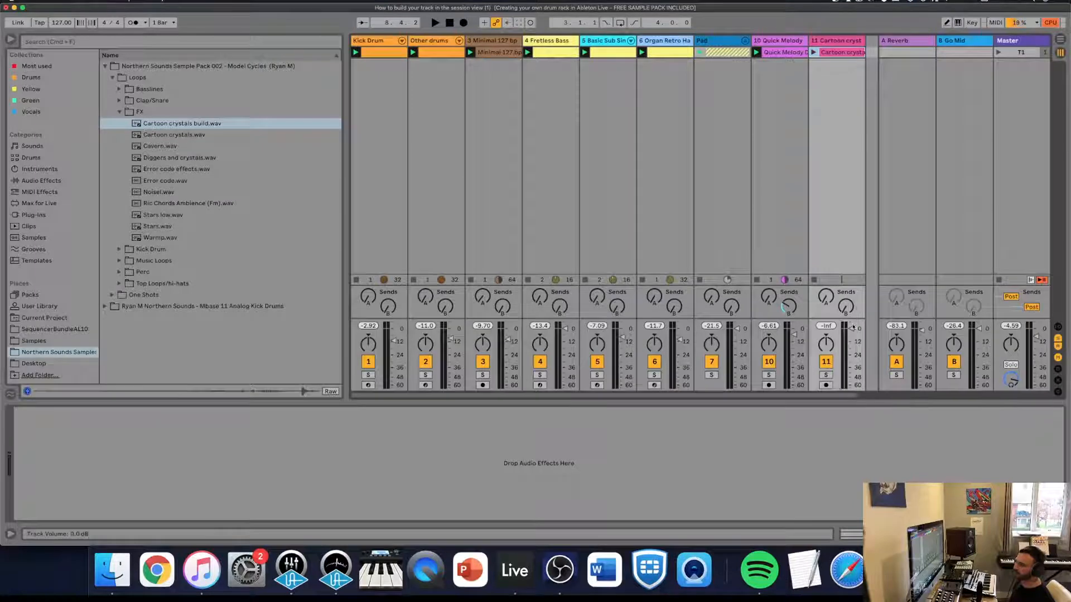
Launch the Cartoon crystals build clip and lower its track volume to about -5.3 dB while the set plays.
click(813, 53)
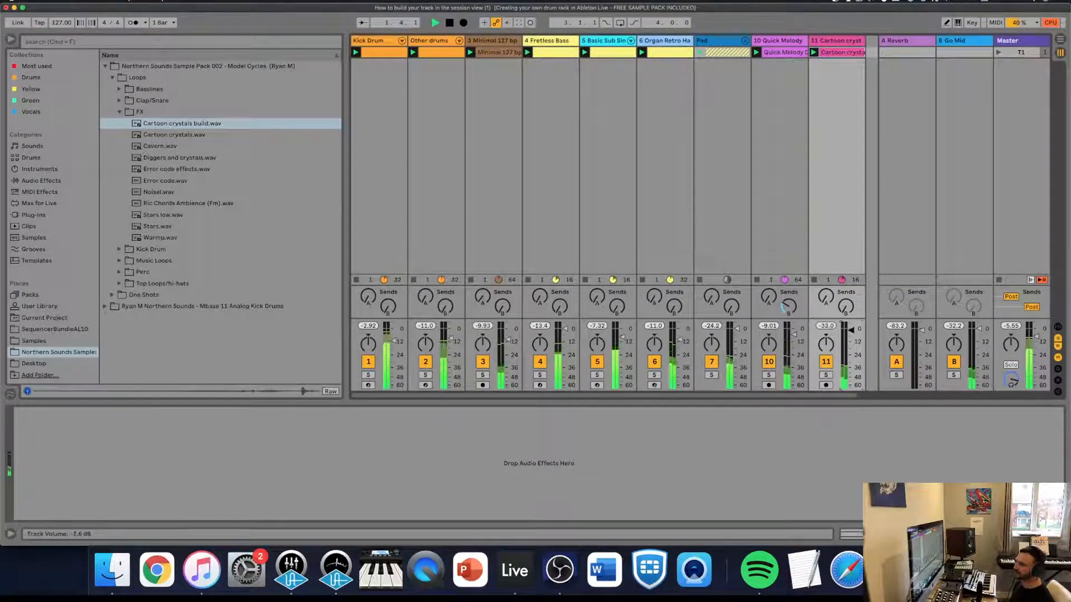
drag(850, 332, 850, 330)
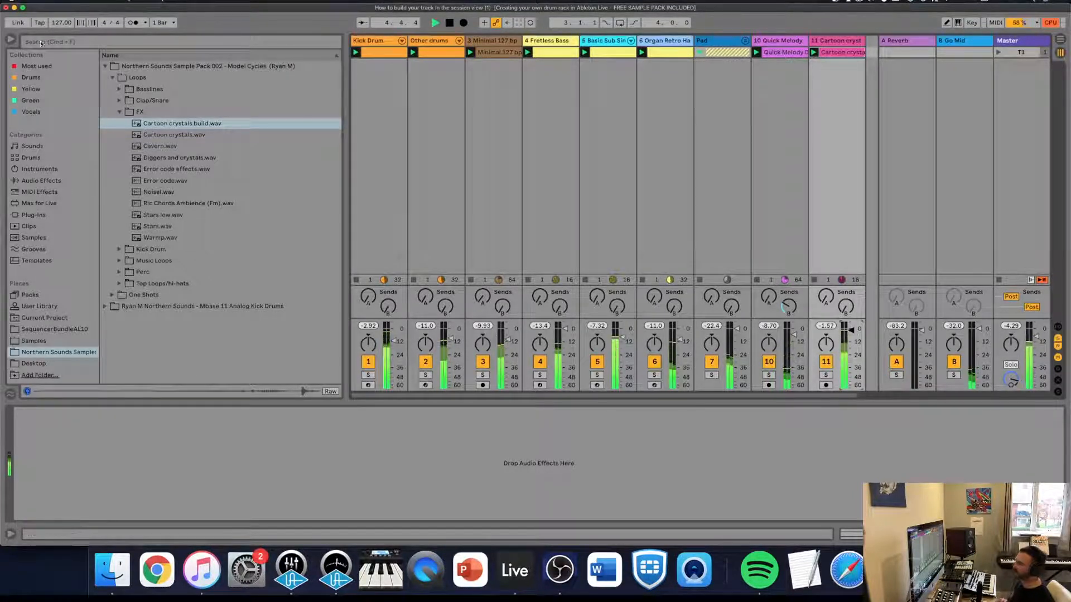
key(super+alt+b)
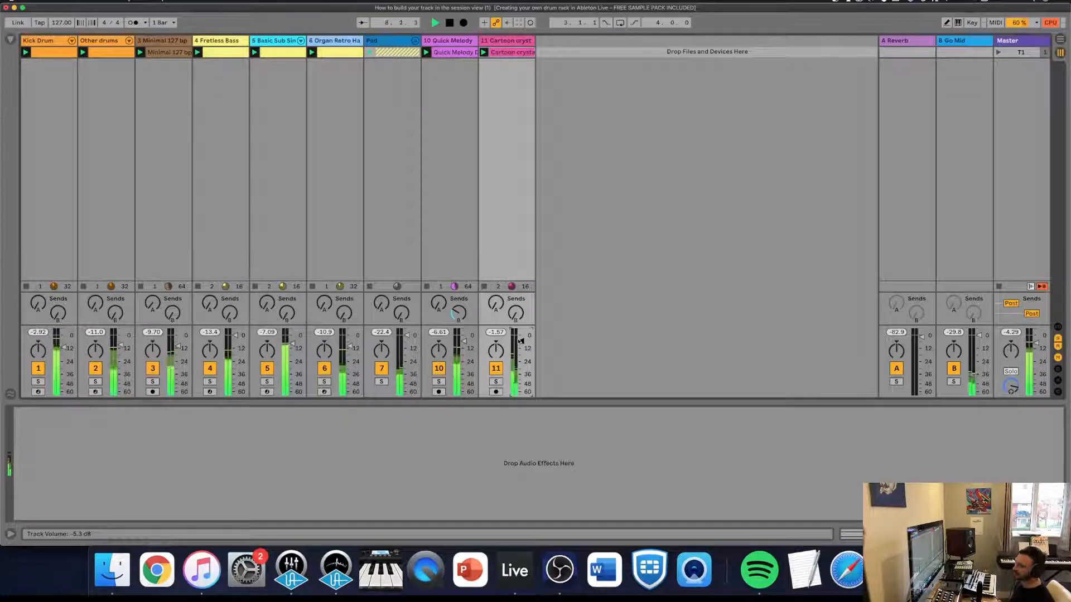
key(space)
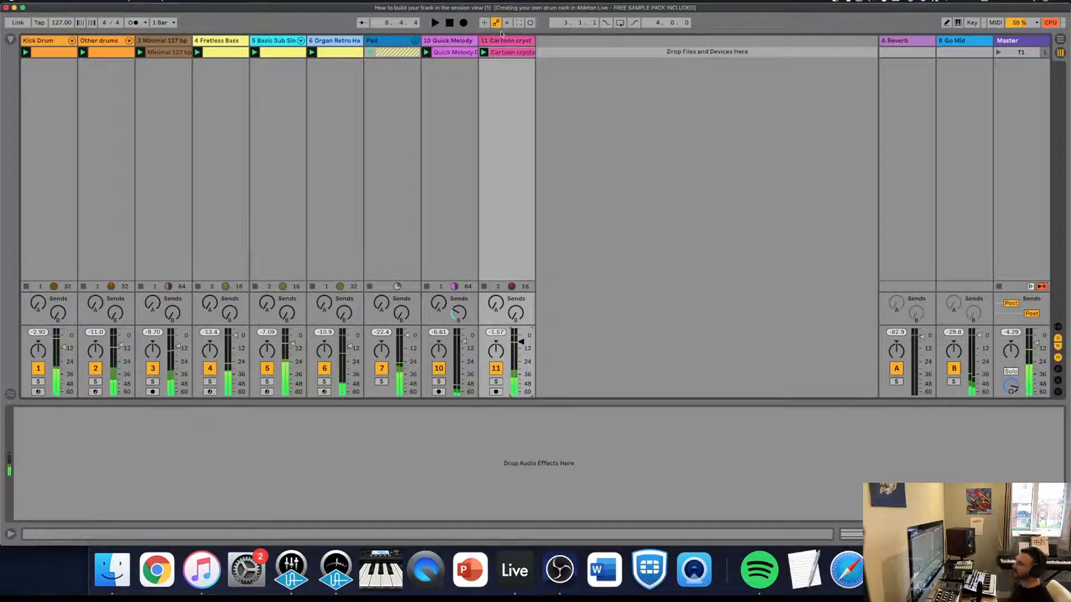
Trim the Cartoon crystals build clip's loop to run from 1.3.1 to 3.4.1 and relaunch the clip.
double_click(504, 53)
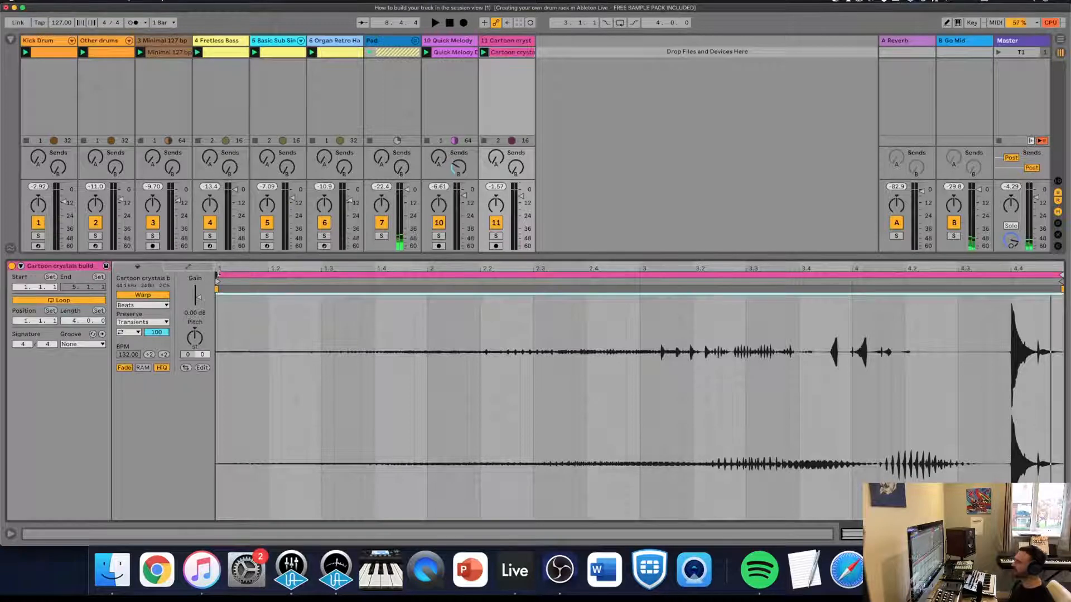
drag(217, 274, 316, 270)
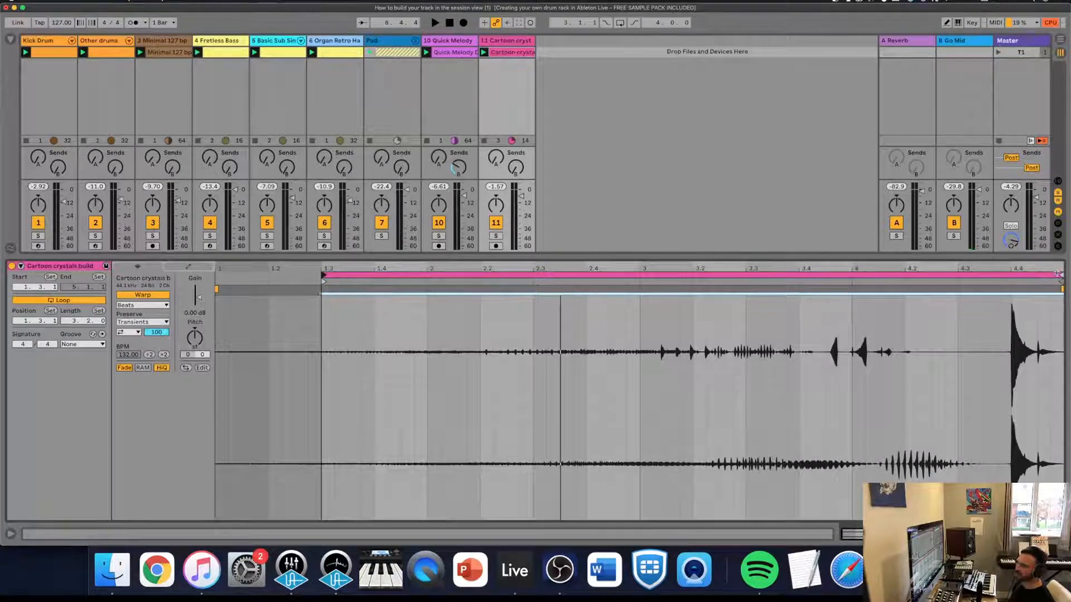
drag(1058, 274, 743, 284)
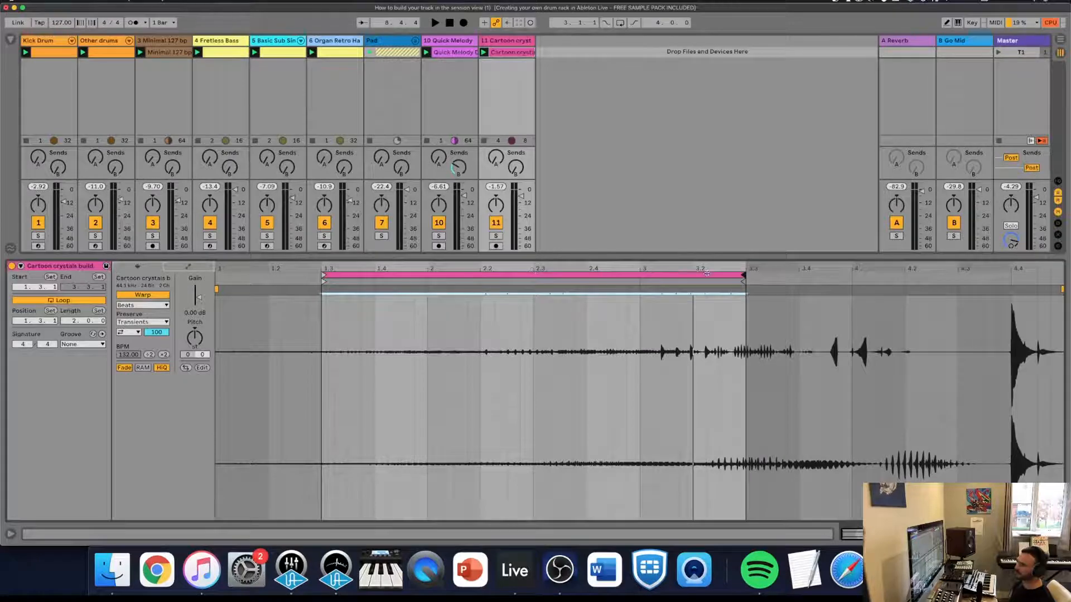
mouse_move(742, 275)
mouse_down()
mouse_move(809, 275)
mouse_move(797, 275)
mouse_up()
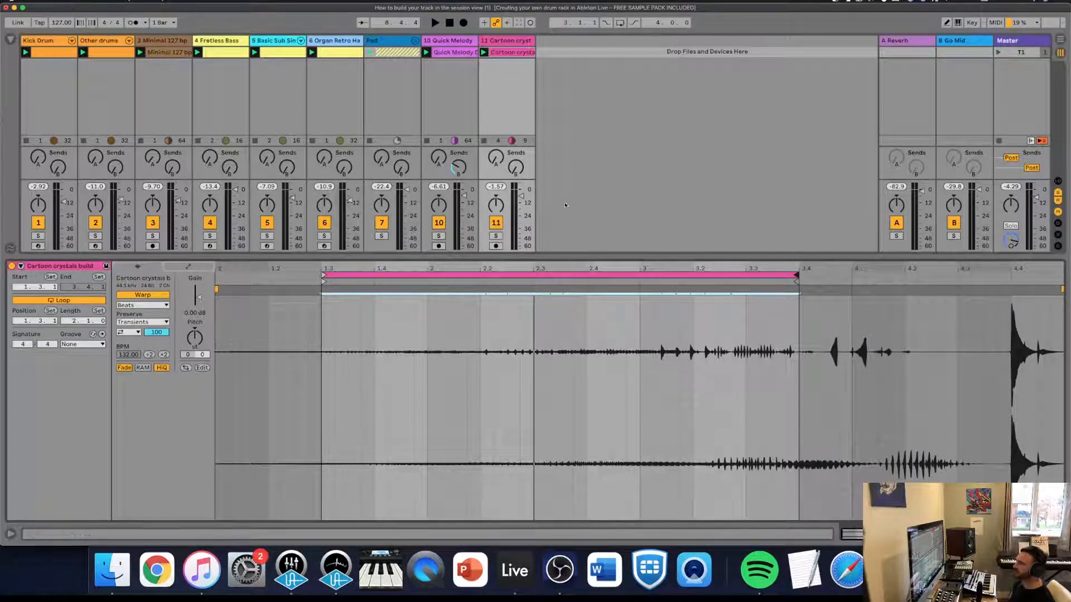
click(483, 53)
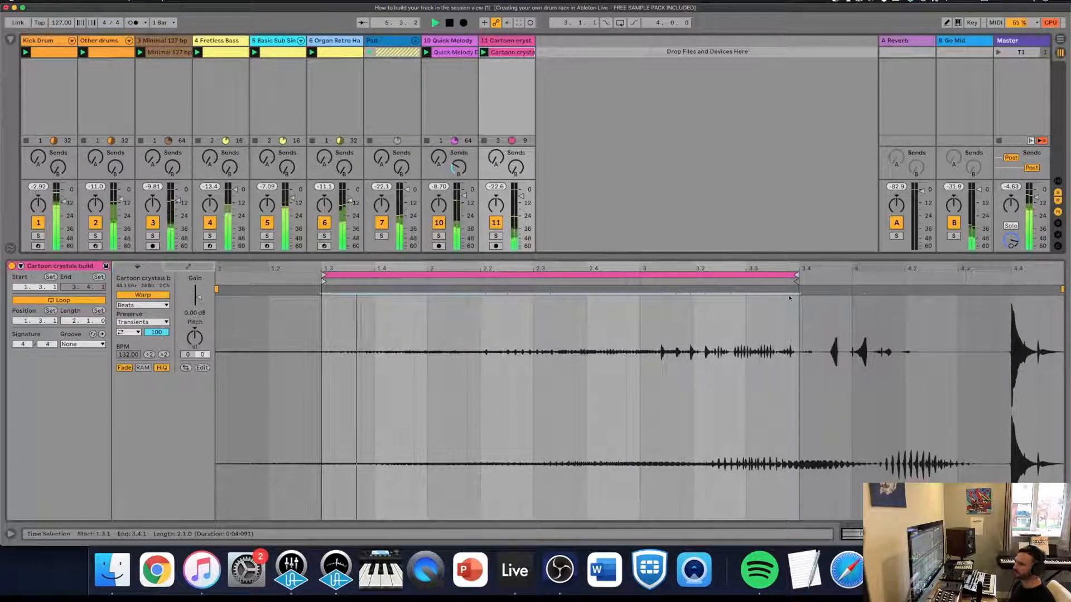
Extend the Cartoon crystals build clip's loop end to 4.1.4 and lower its track volume slightly during playback.
mouse_move(795, 274)
mouse_down()
mouse_move(904, 274)
mouse_move(862, 276)
mouse_move(889, 275)
mouse_up()
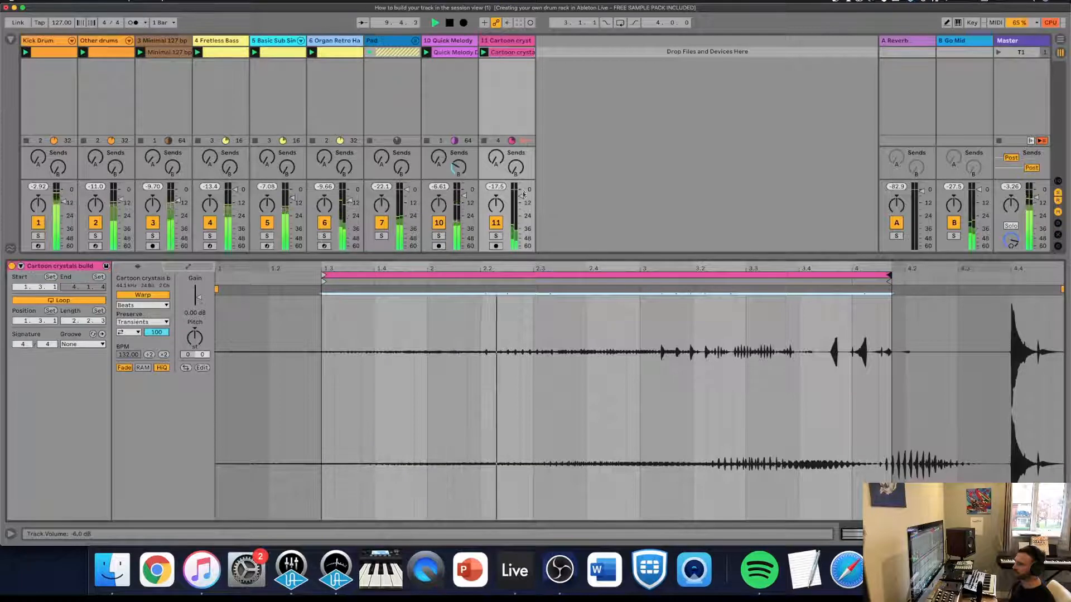
drag(521, 200, 522, 202)
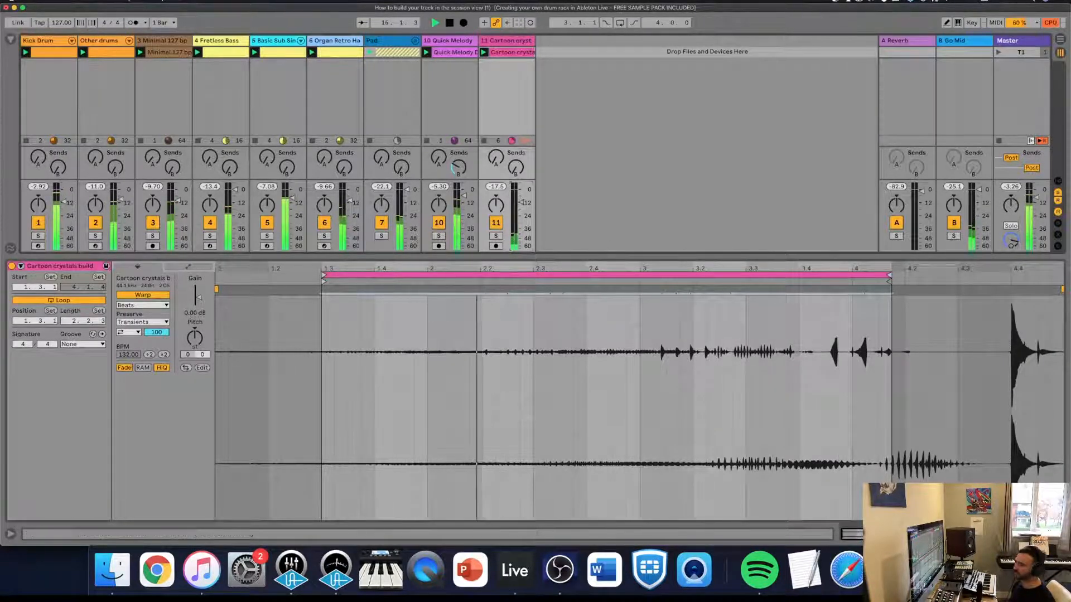
click(1060, 534)
key(space)
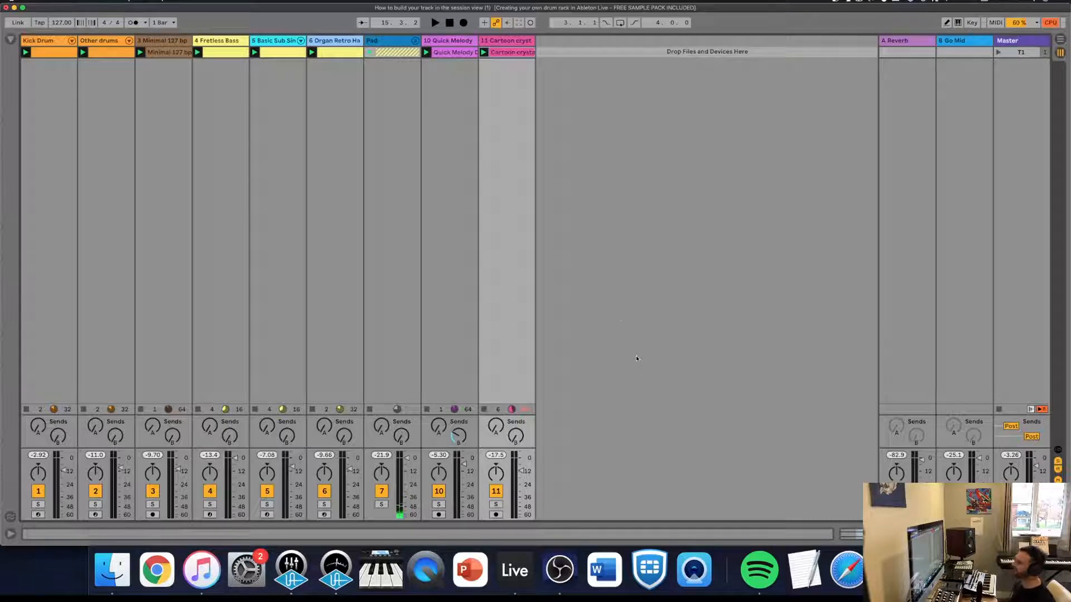
Find the 909 Core Kit in the browser's drums category and add it as a new track after the Cartoon crystals track.
click(10, 41)
click(38, 88)
click(39, 79)
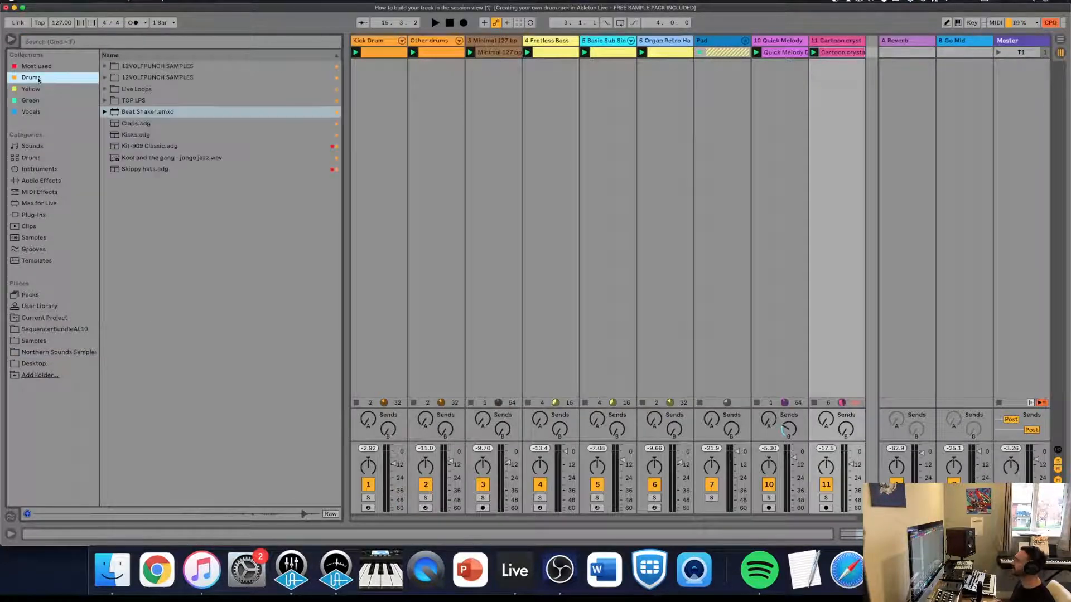
click(31, 158)
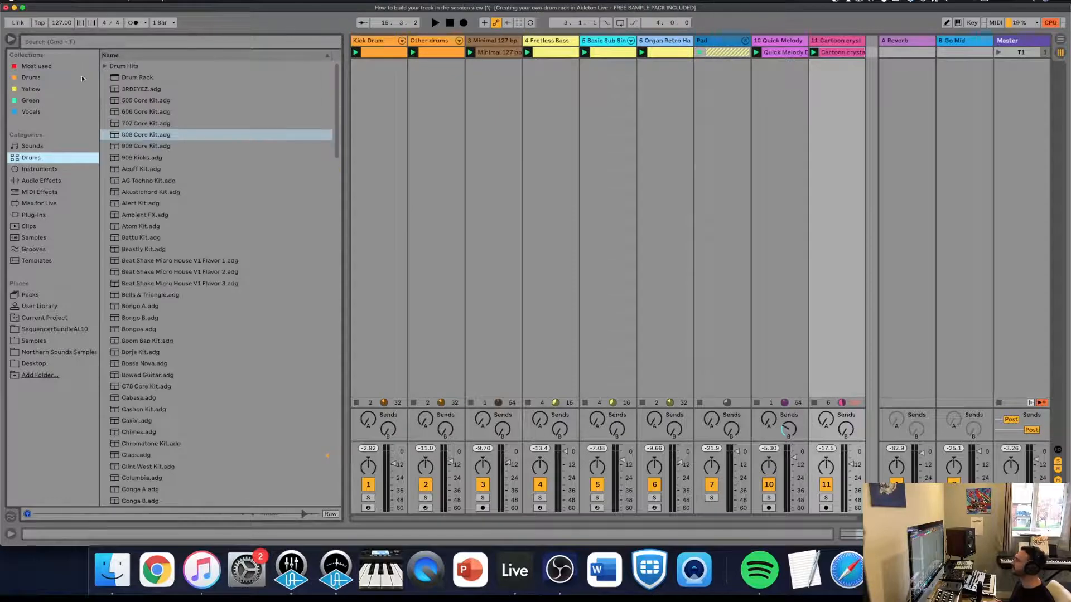
drag(134, 147, 873, 46)
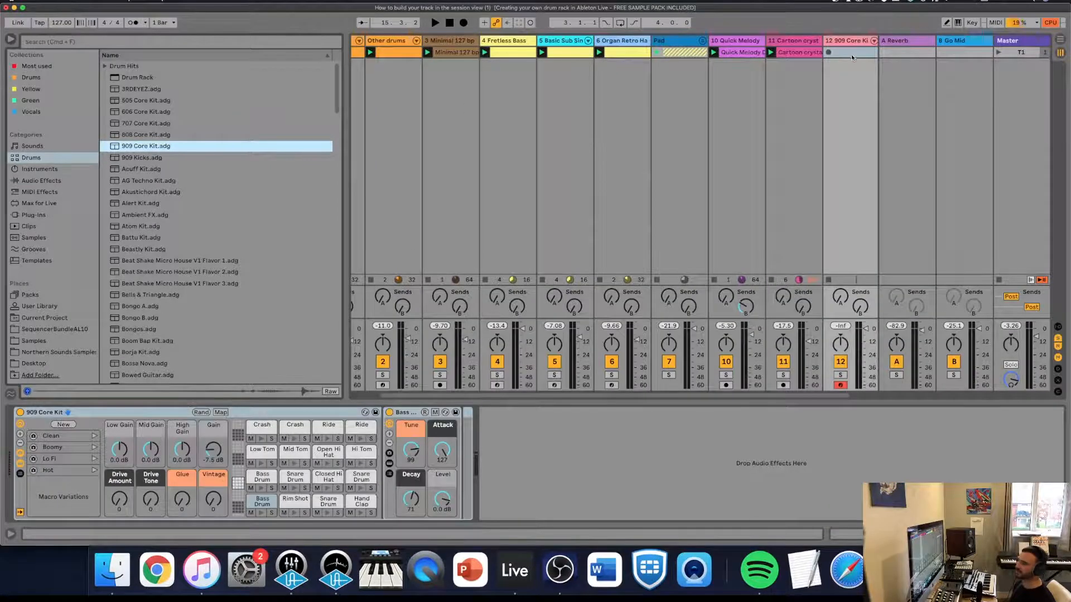
Create a one-bar clip on the 909 Core Kit track with Open Hi Hat notes on all four offbeats, and launch it.
double_click(851, 55)
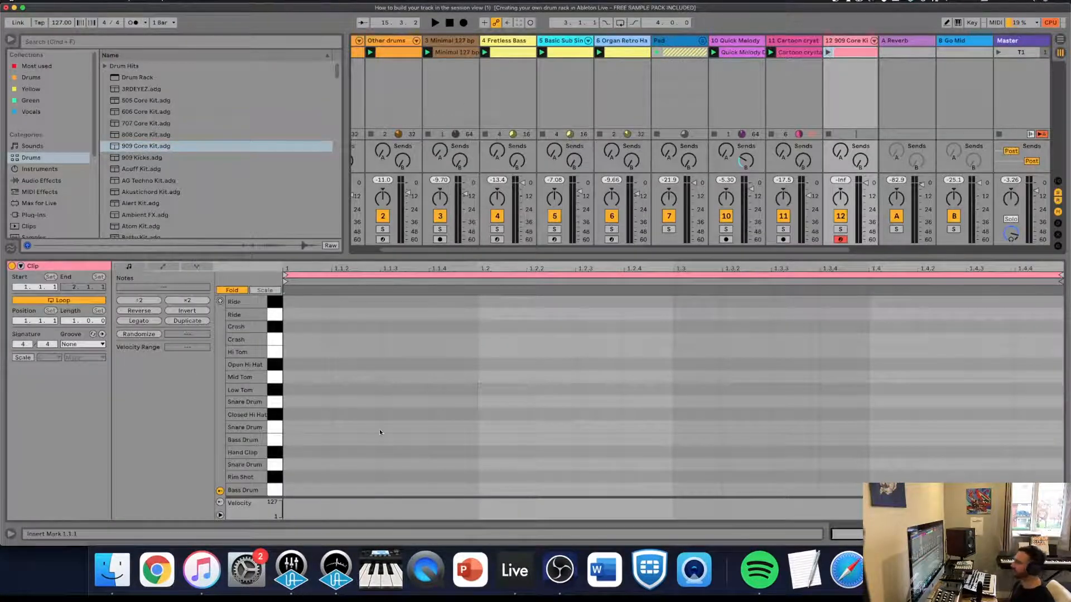
double_click(394, 364)
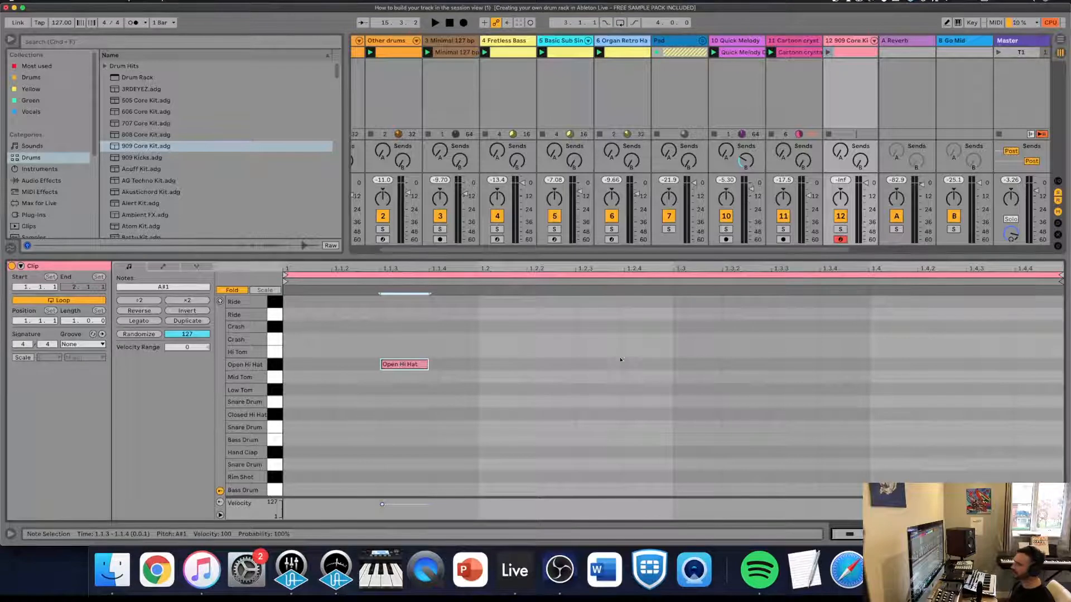
double_click(599, 364)
double_click(792, 364)
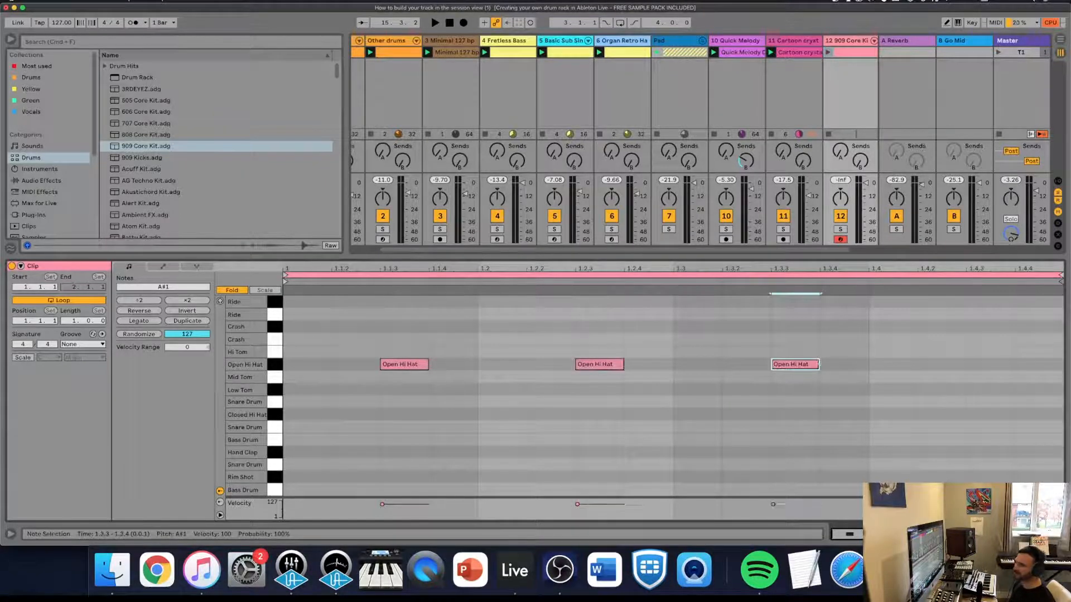
double_click(988, 364)
click(829, 54)
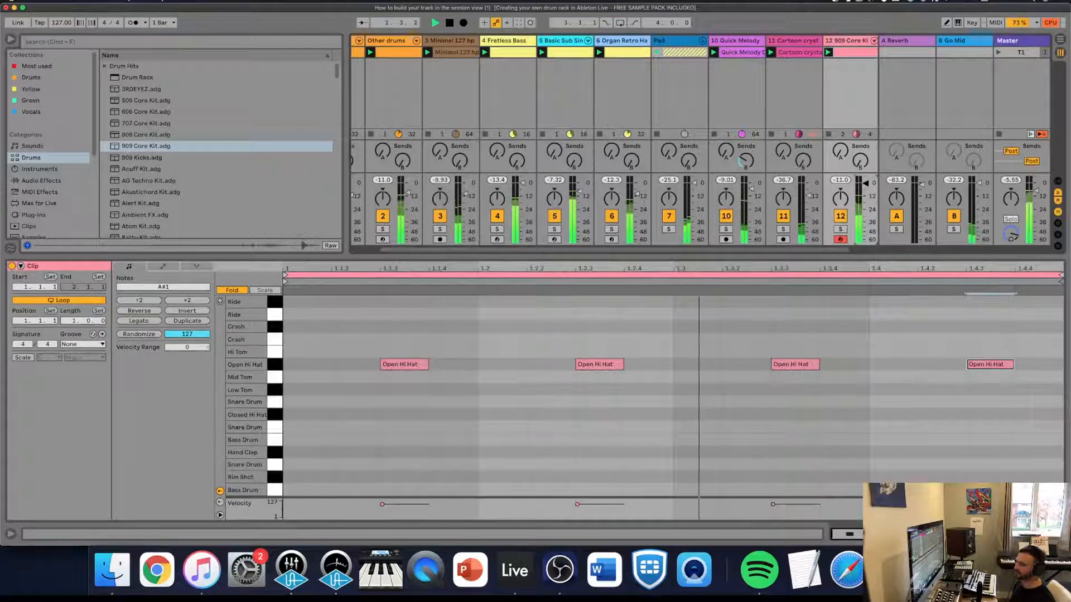
Show the 909 Core Kit's devices and set the Open Hi Hat pad's Decay to 209 ms and Level to -4.394 dB.
key(shift+Tab)
key(space)
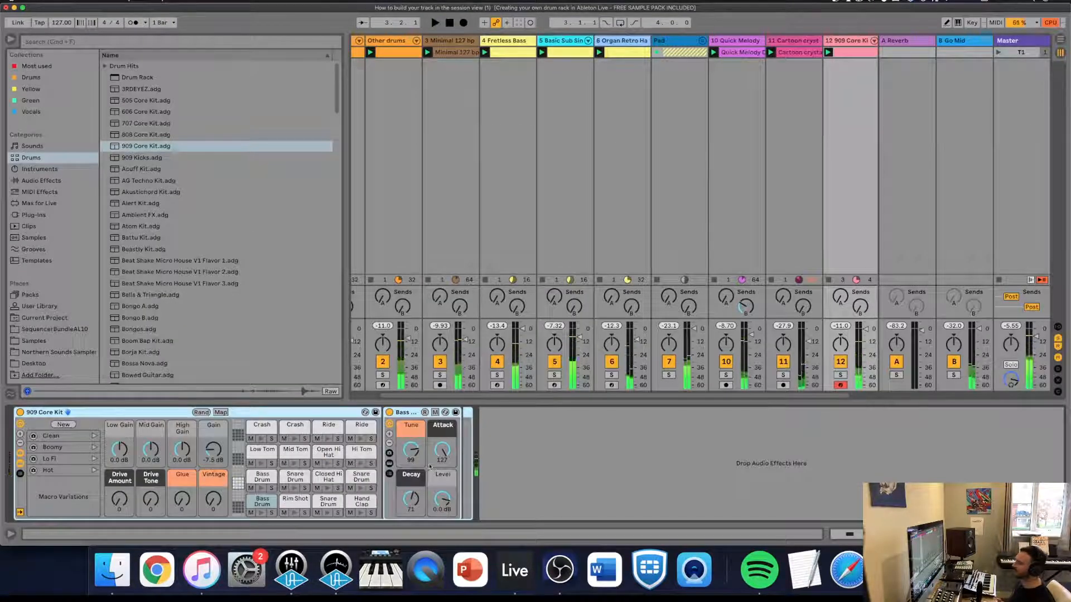
click(330, 453)
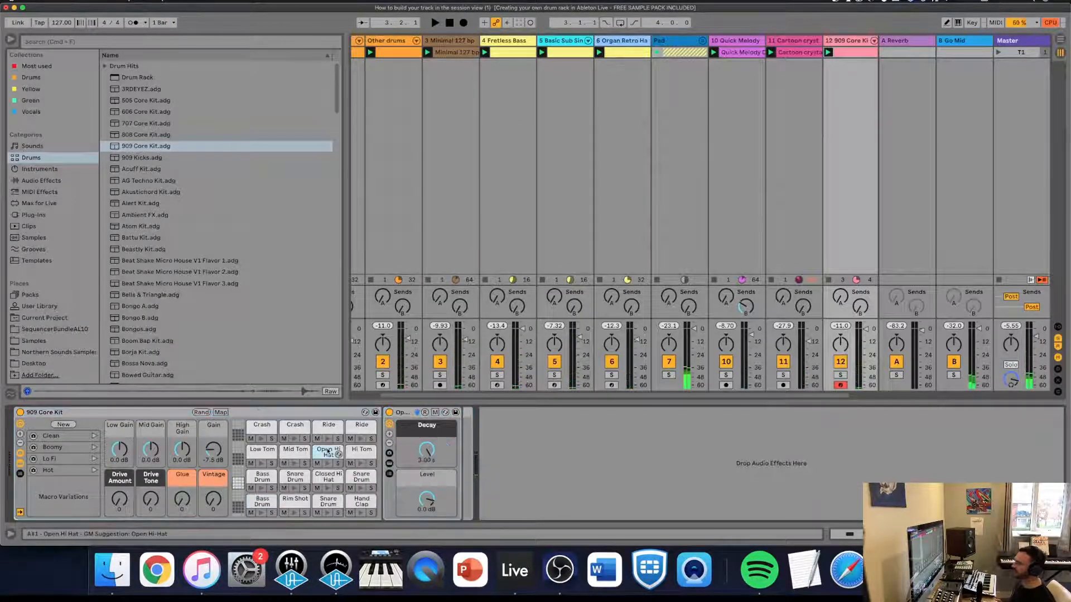
key(space)
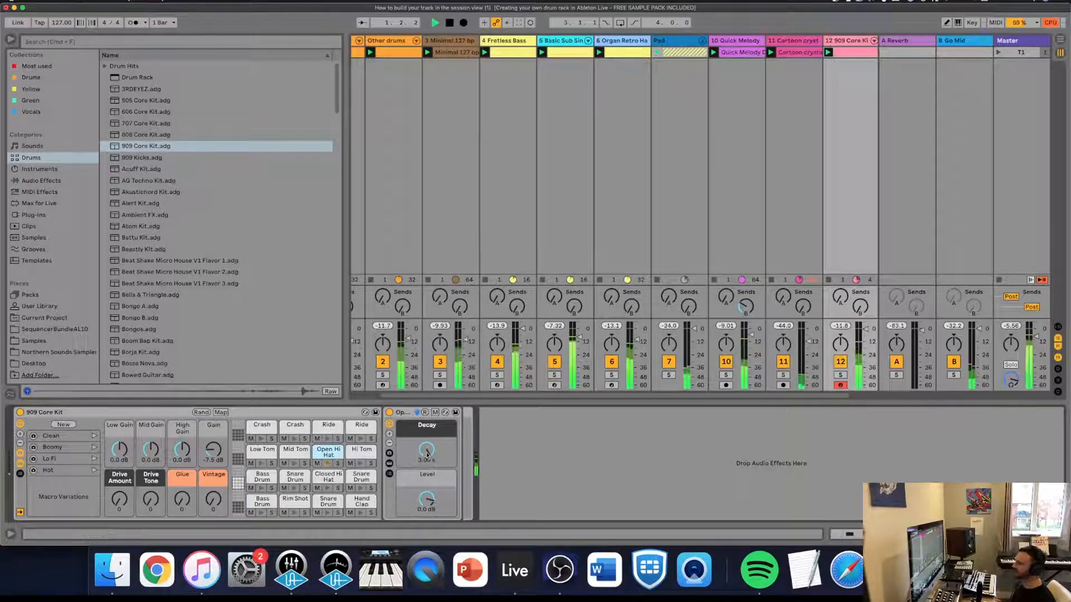
drag(427, 450, 431, 505)
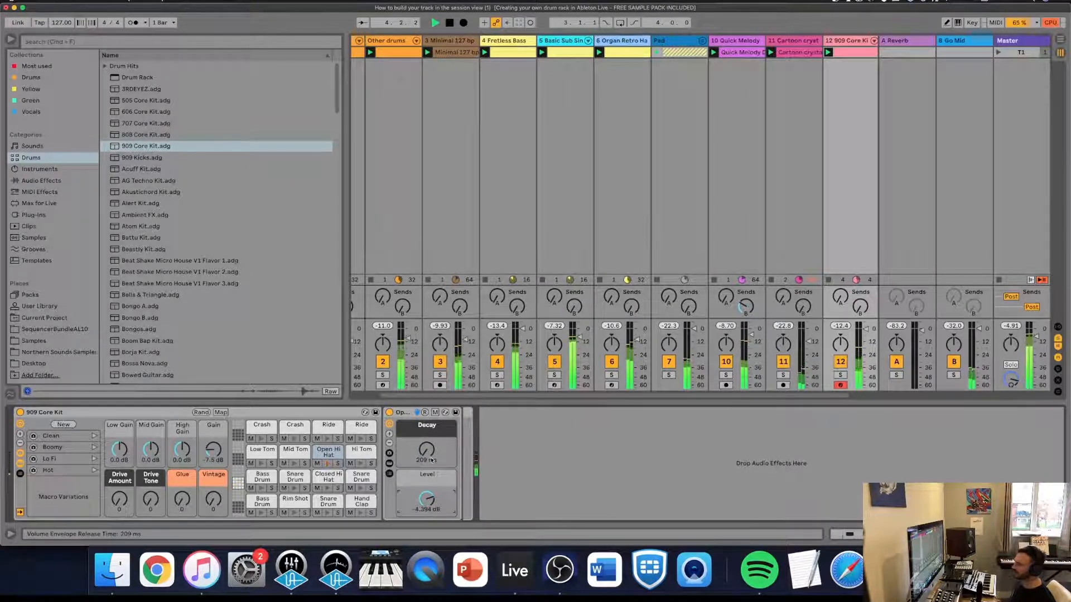
With the 909 track soloed, reveal the Open Hi Hat pad's Simpler and set its Sustain to -inf dB while raising its Decay.
click(841, 375)
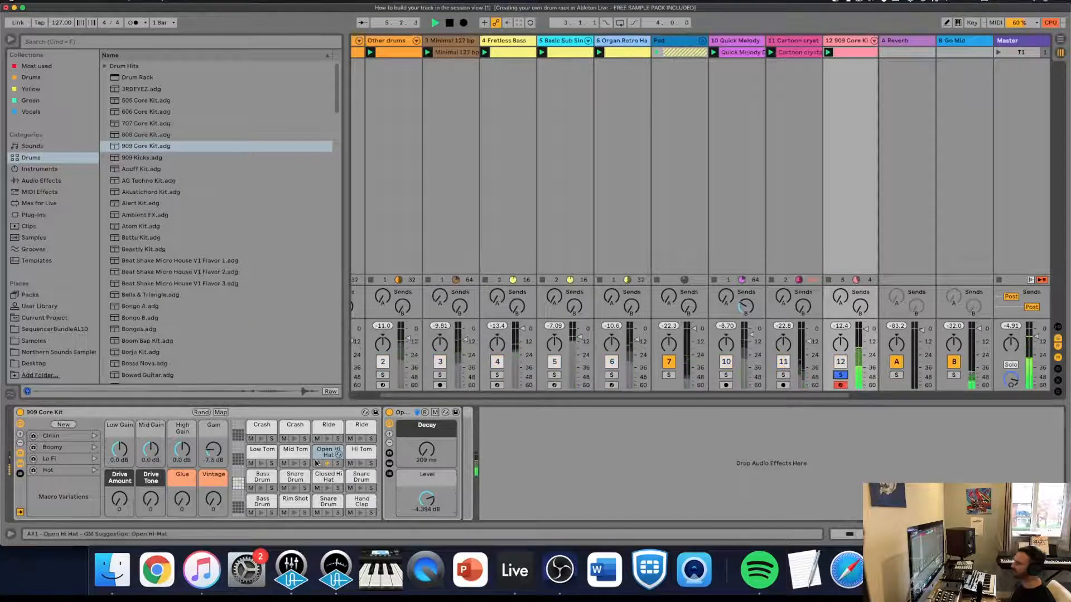
key(space)
double_click(327, 451)
click(327, 451)
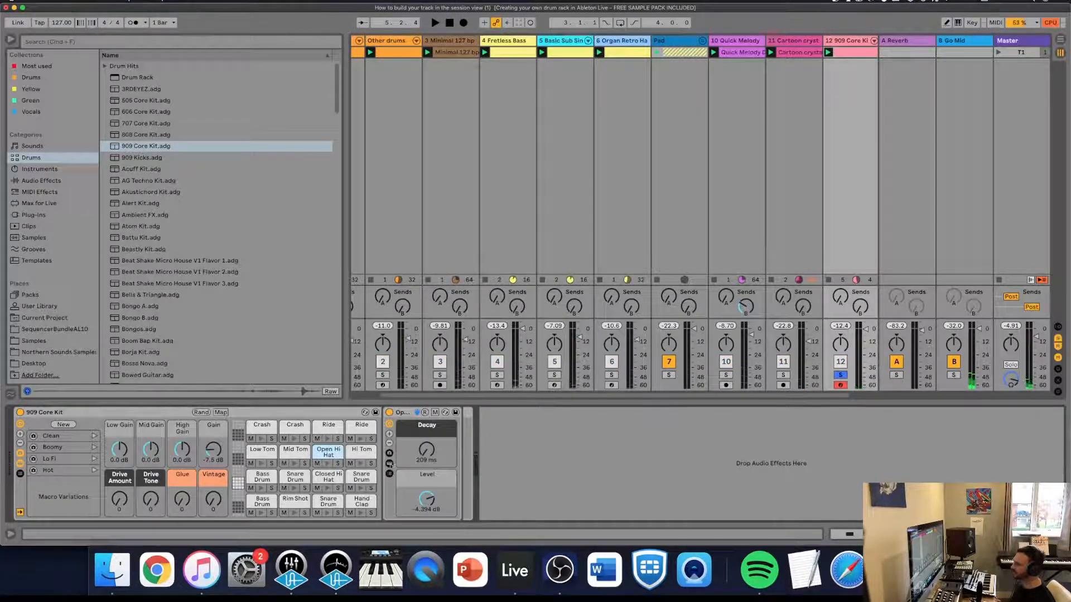
click(389, 474)
click(389, 466)
key(space)
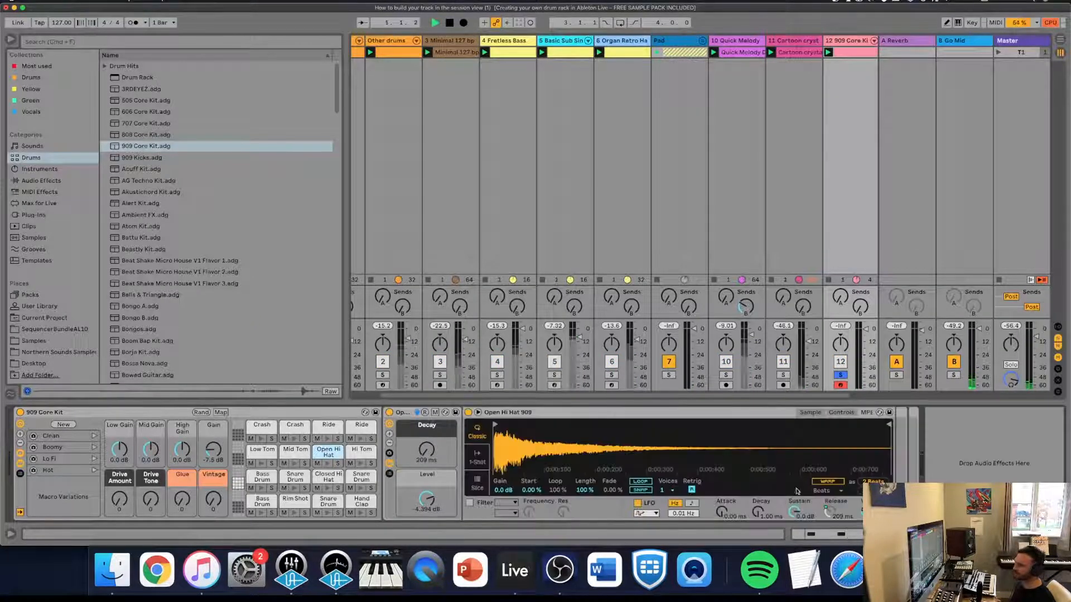
drag(795, 512, 758, 508)
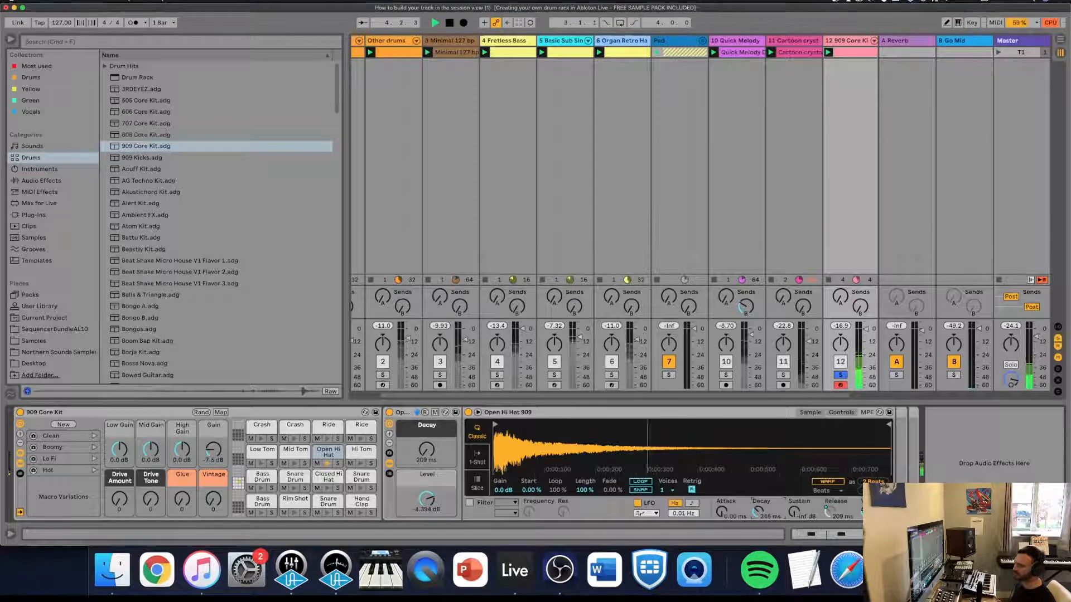
Transpose the Open Hi Hat 909 sample by -1 st in Simpler's controls and unsolo the 909 Core Kit track.
click(841, 412)
mouse_move(834, 482)
mouse_down()
mouse_move(835, 463)
mouse_move(834, 479)
mouse_up()
click(840, 376)
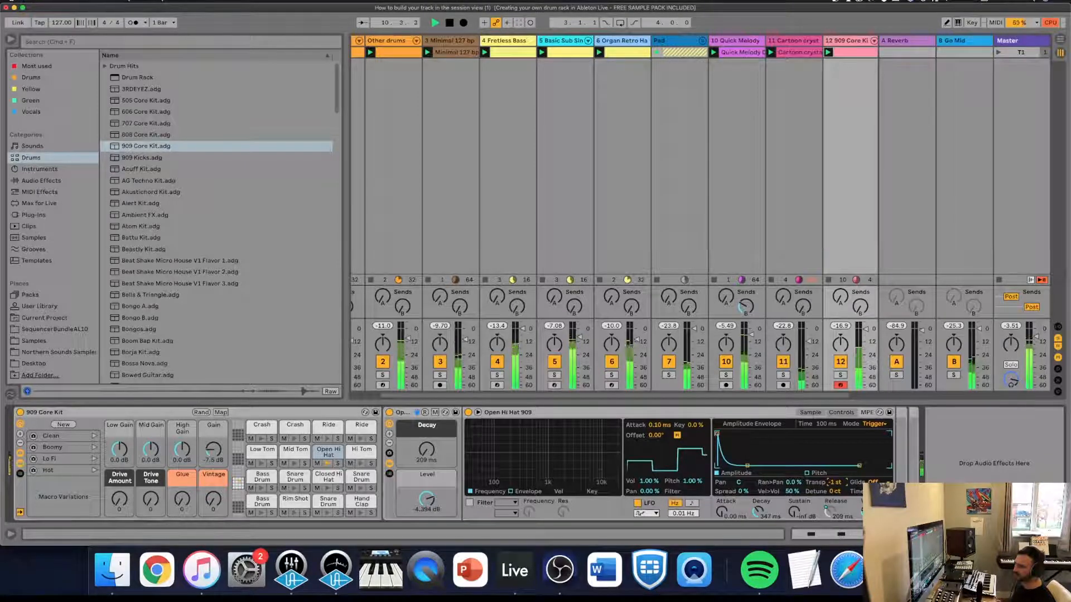
Set the Open Hi Hat's Decay macro to 200 ms and its amplitude envelope decay to 224 ms.
mouse_move(427, 450)
mouse_down()
mouse_move(427, 433)
mouse_move(426, 460)
mouse_up()
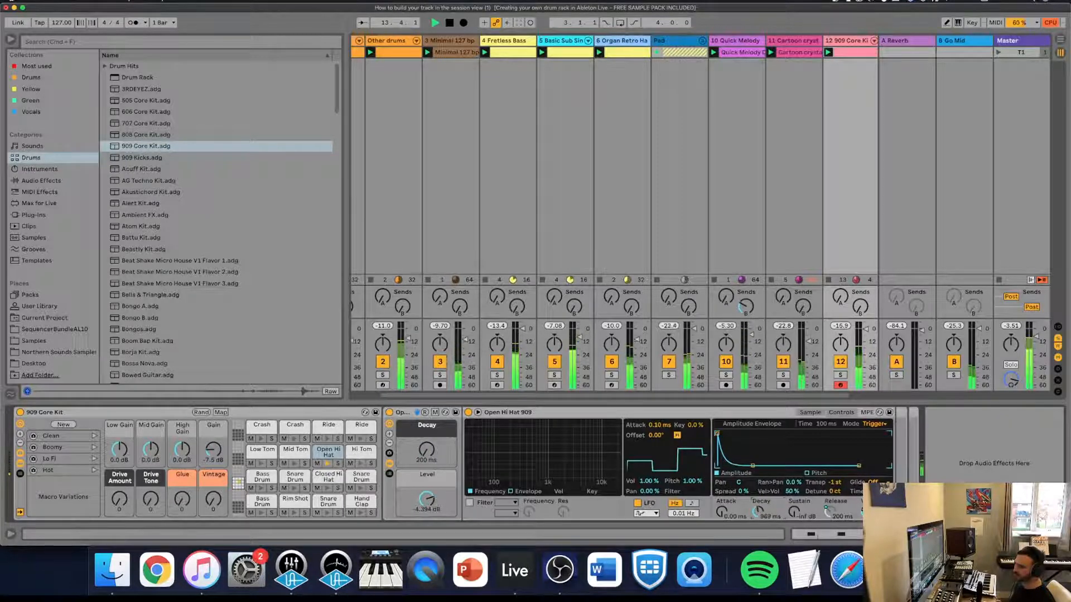
drag(758, 510, 758, 514)
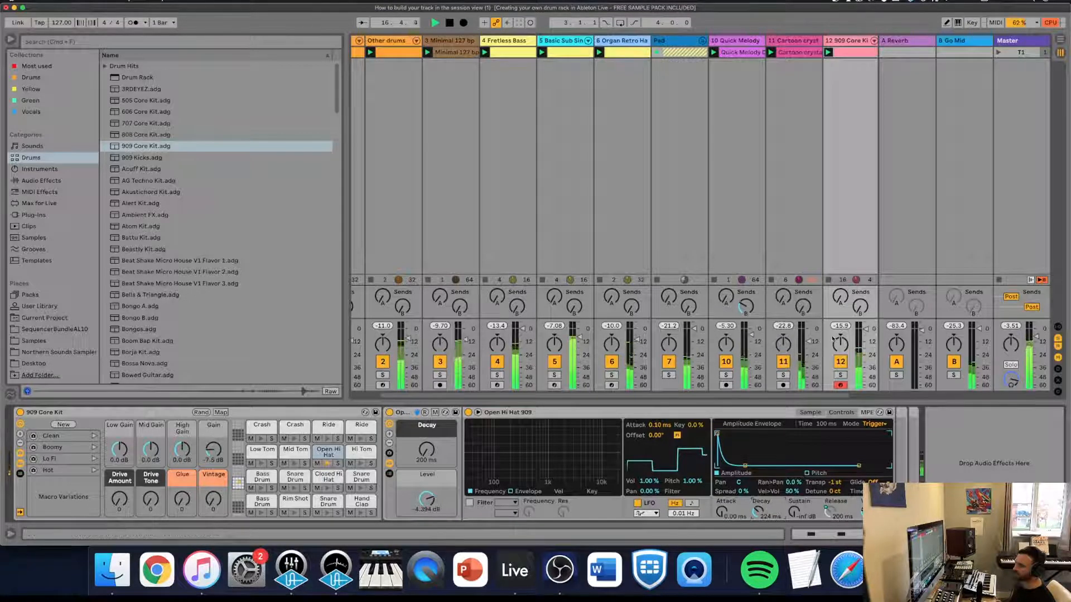
Hide the browser, rename the 909 Core Kit track as "909 hat", and move it directly after the Other drums track.
click(9, 41)
click(10, 41)
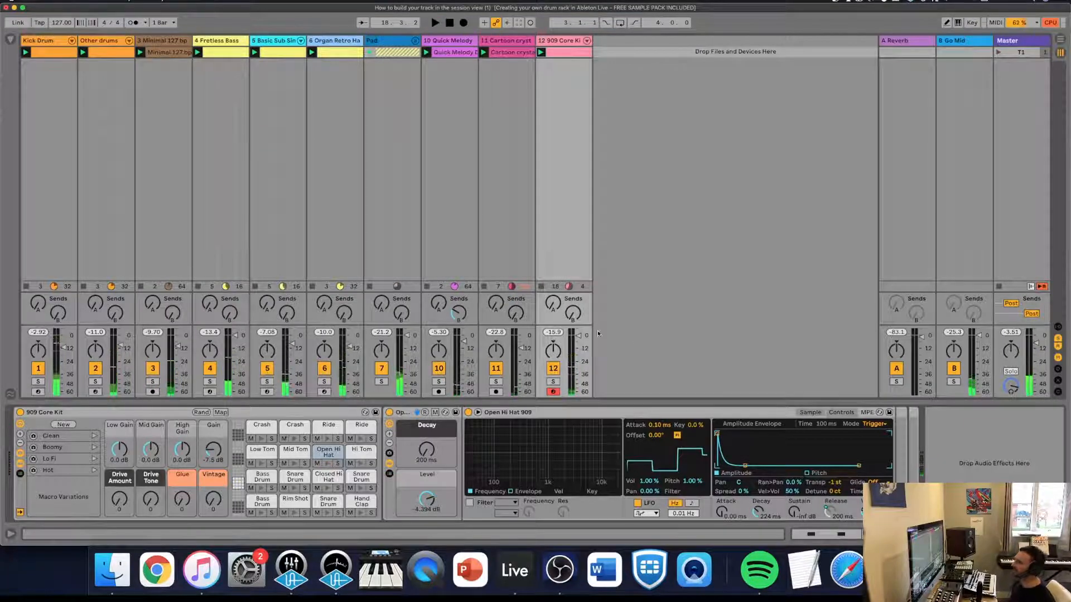
right_click(559, 42)
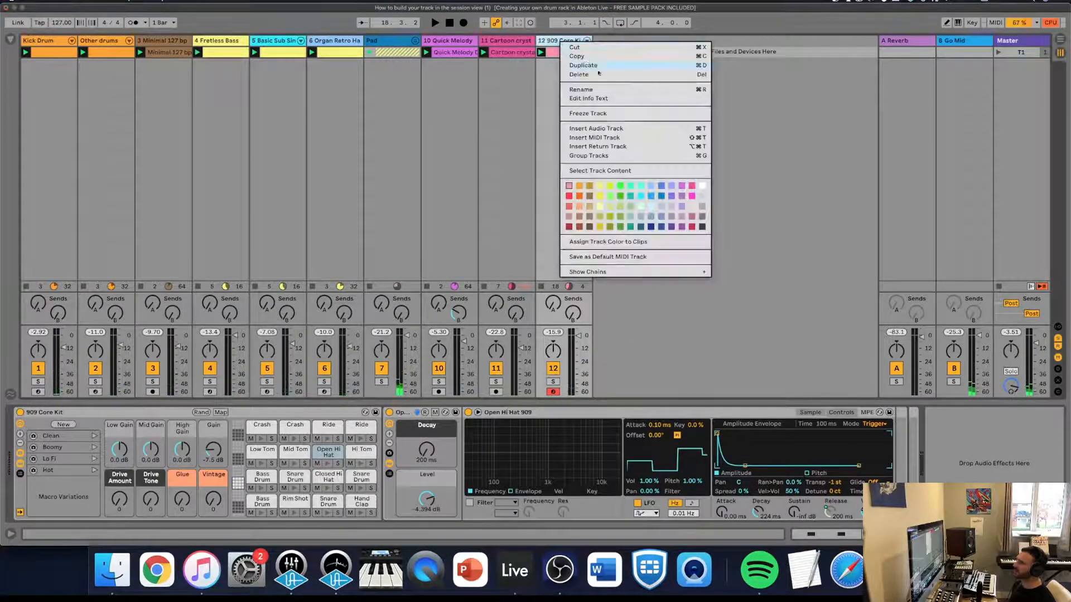
click(604, 88)
text(909 hat)
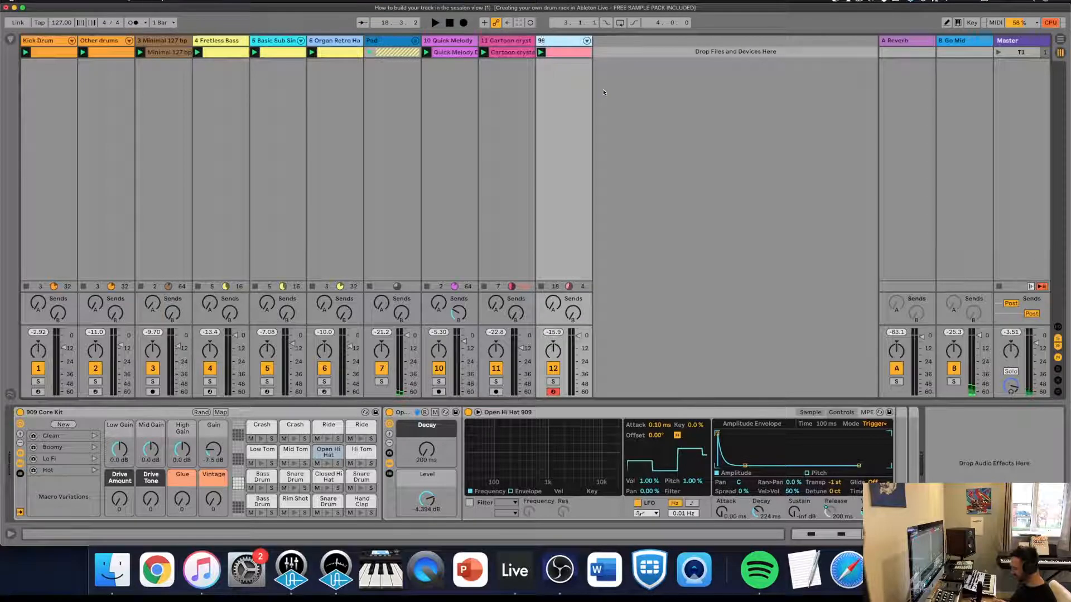
key(Return)
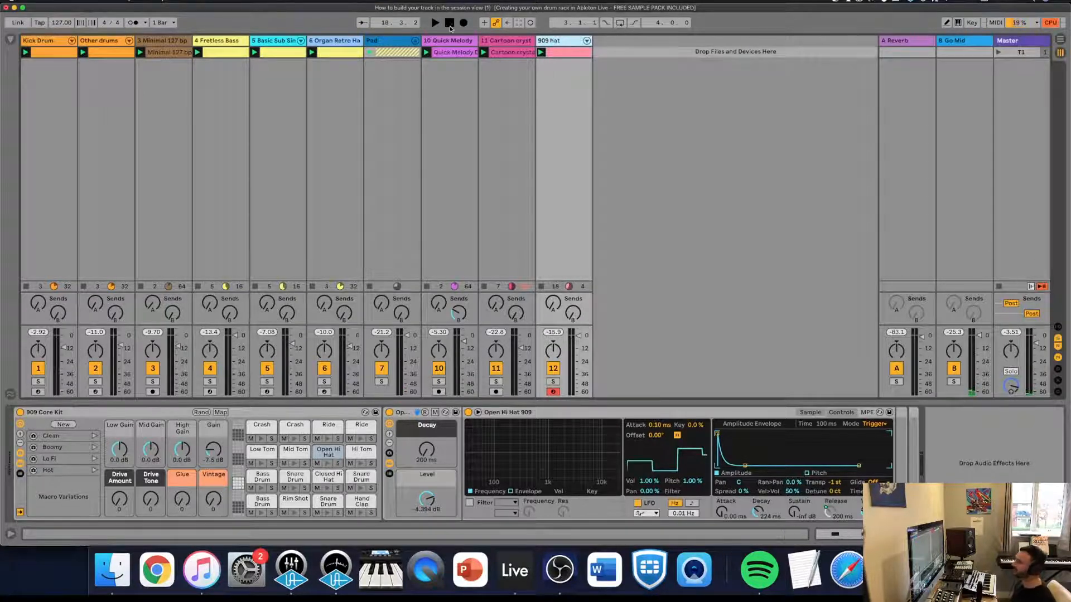
drag(549, 40, 136, 44)
Rename scene T1 as "Full Loop".
right_click(1021, 52)
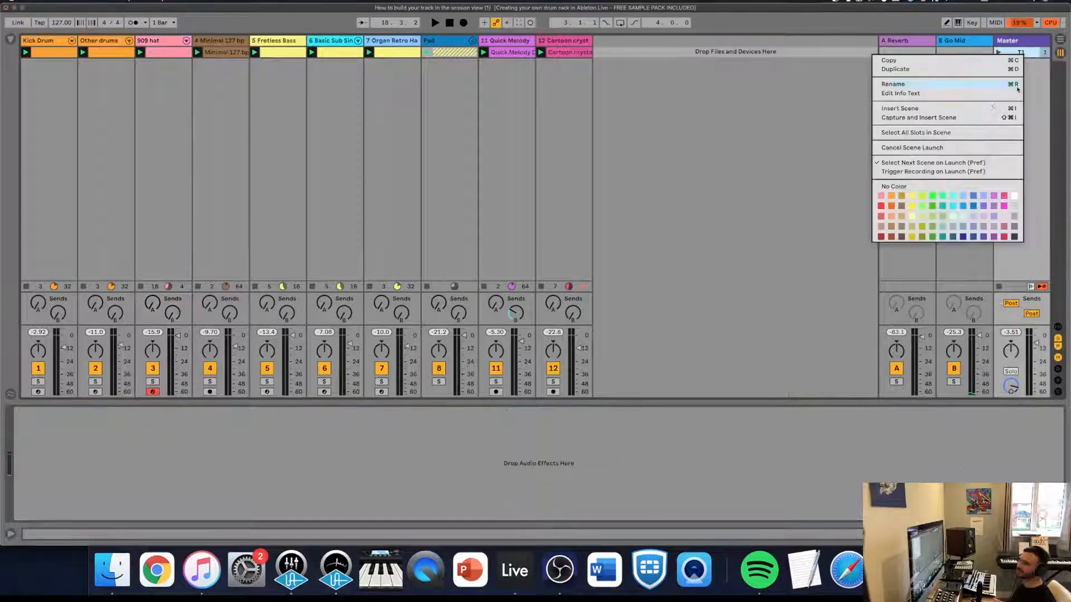
click(976, 84)
text(aFu)
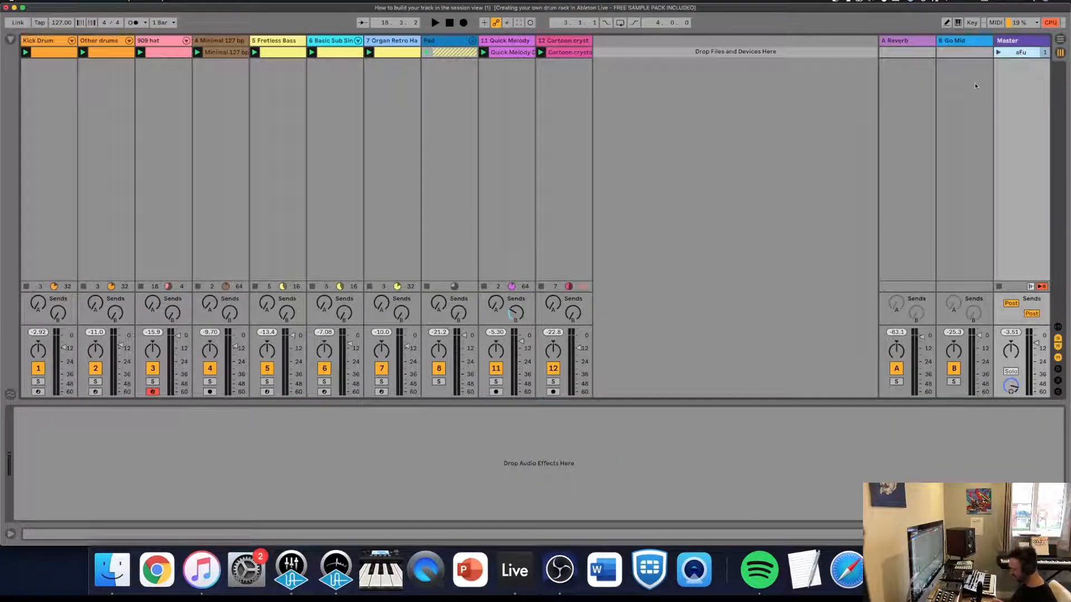
text(ll)
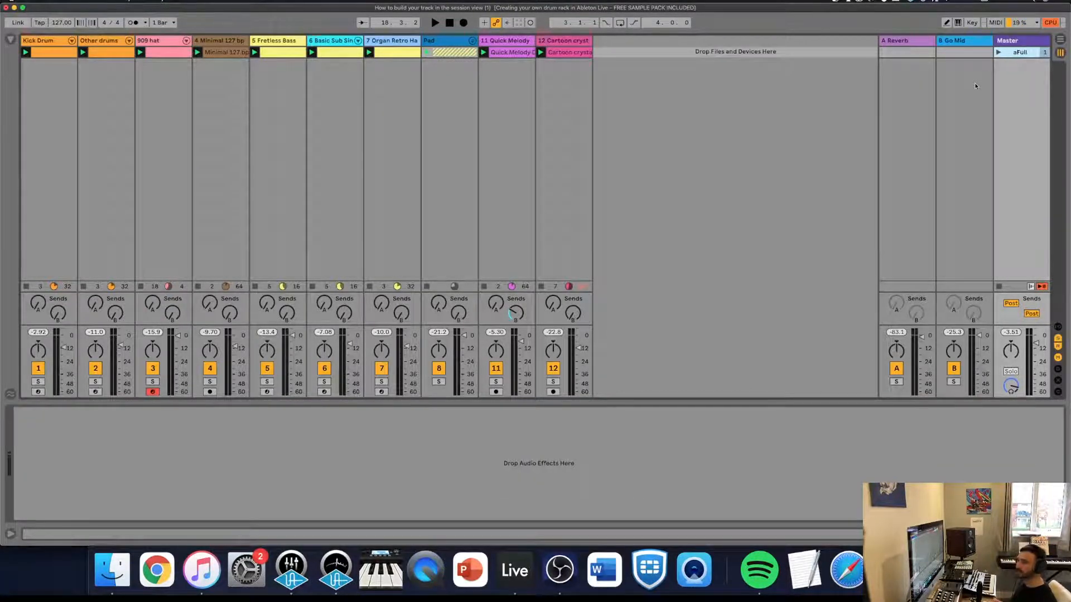
key(BackSpace)
key(BackSpace)
key(BackSpace)
key(BackSpace)
key(BackSpace)
text(F)
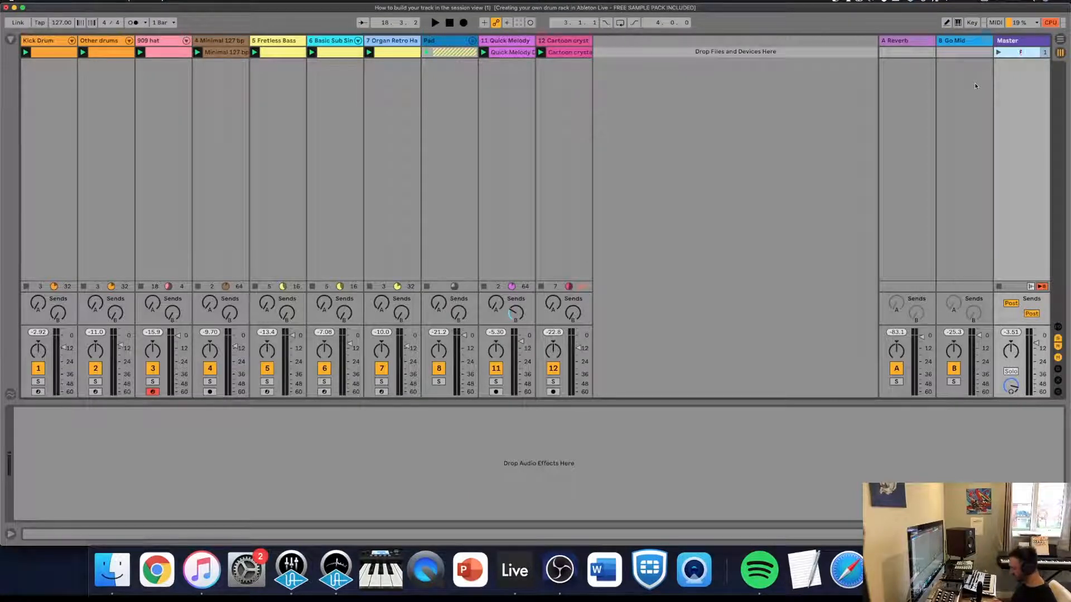
text(ull L)
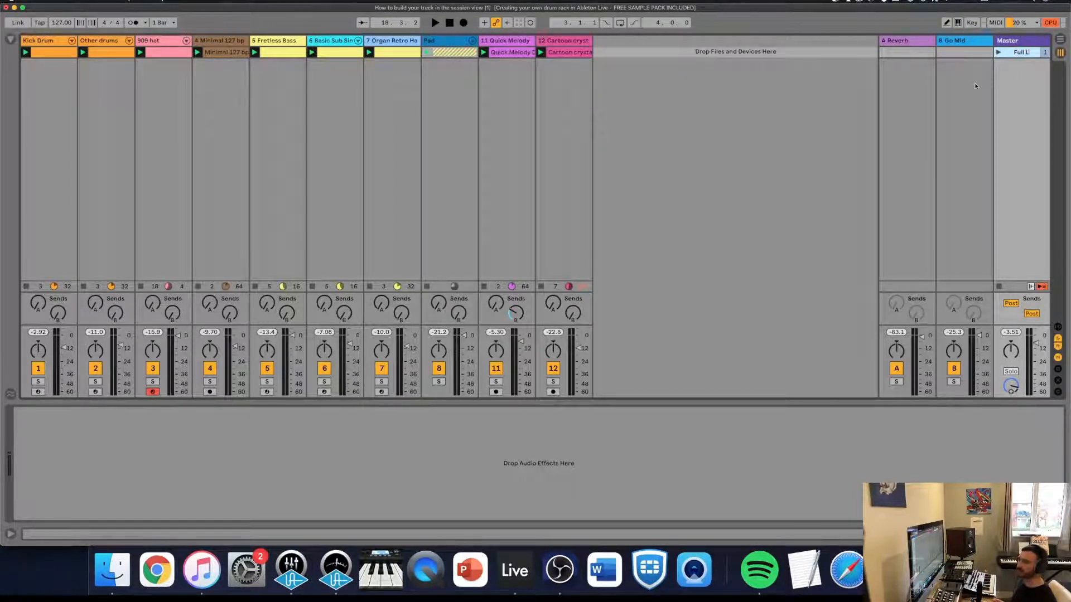
text(oop)
key(Return)
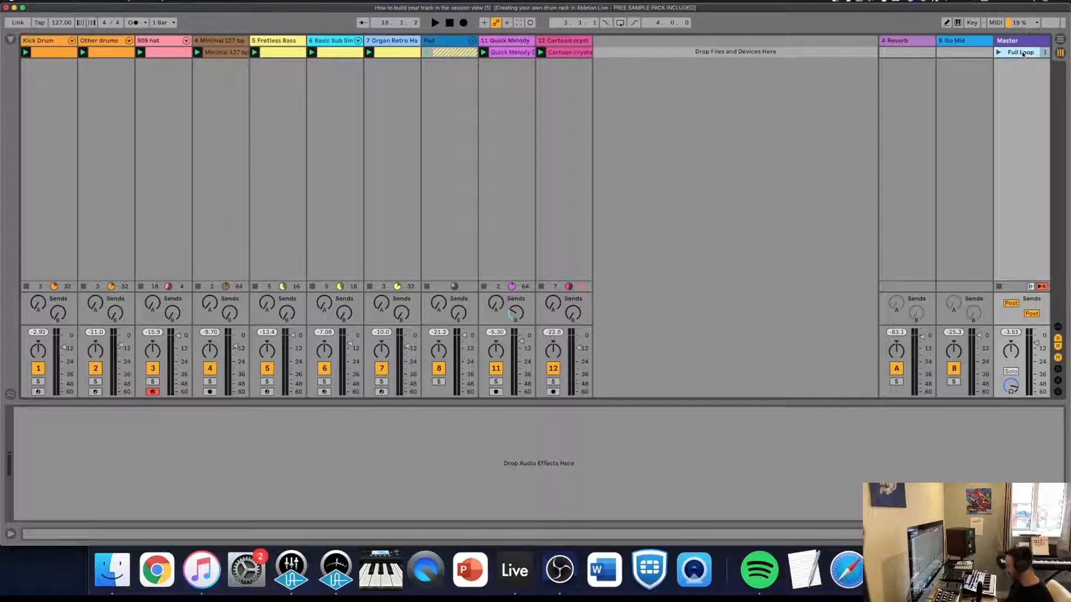
Duplicate the Full Loop scene and delete the Kick Drum, 909 hat and Basic Sub Sine clips from the first scene.
key(super+d)
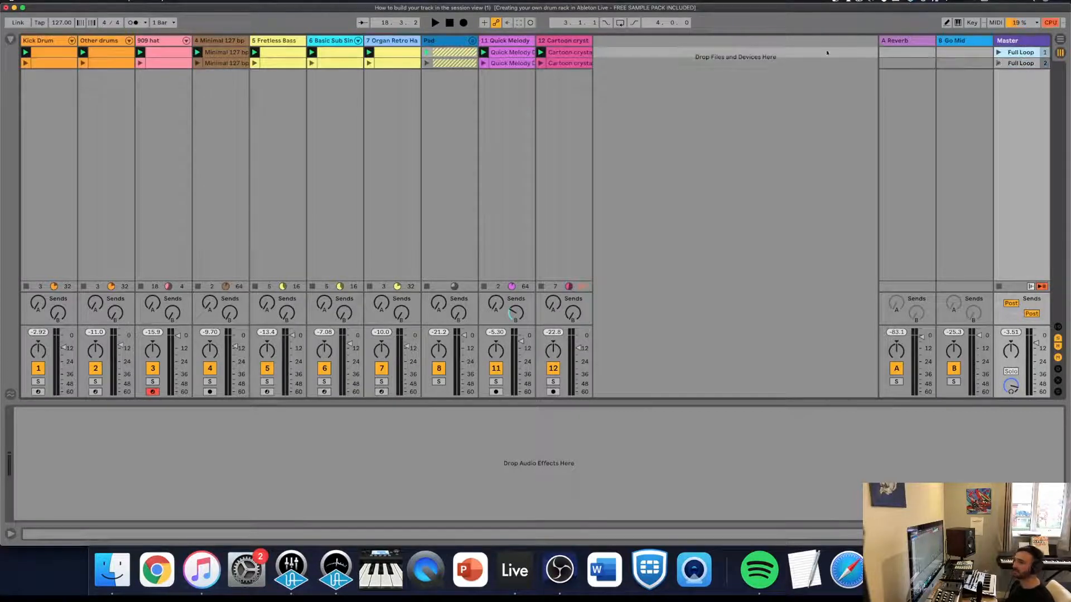
click(61, 44)
key(Delete)
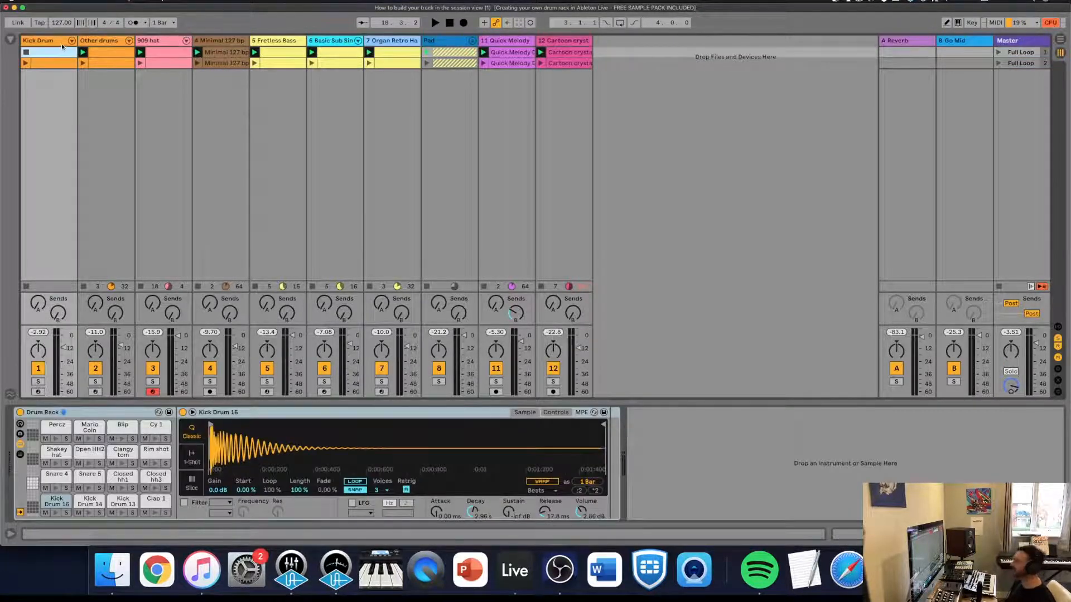
click(161, 48)
key(Delete)
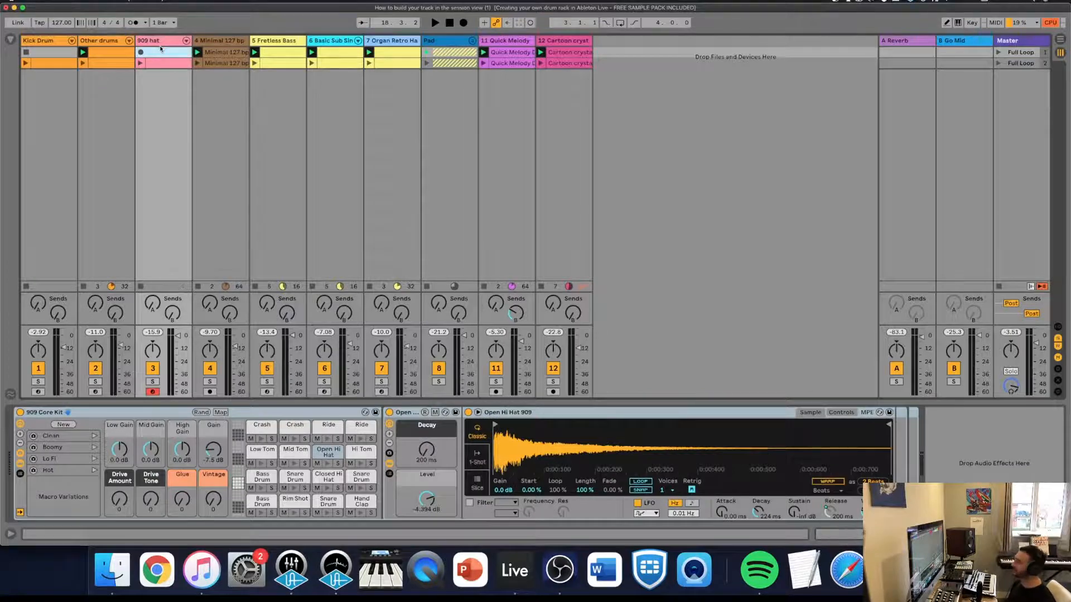
click(347, 52)
key(Delete)
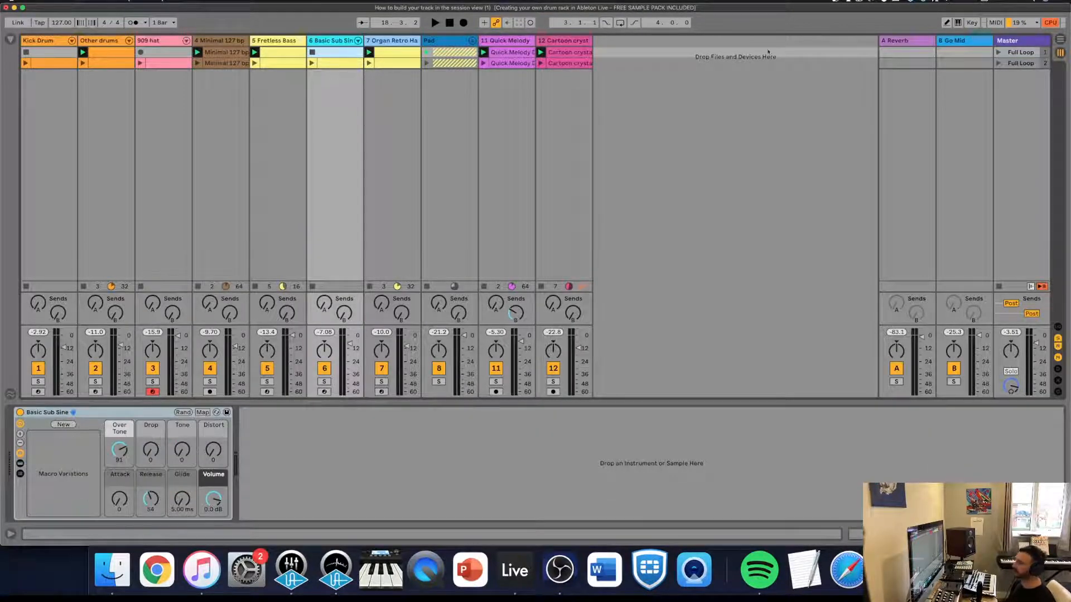
Rename the first scene as "Break".
right_click(1002, 56)
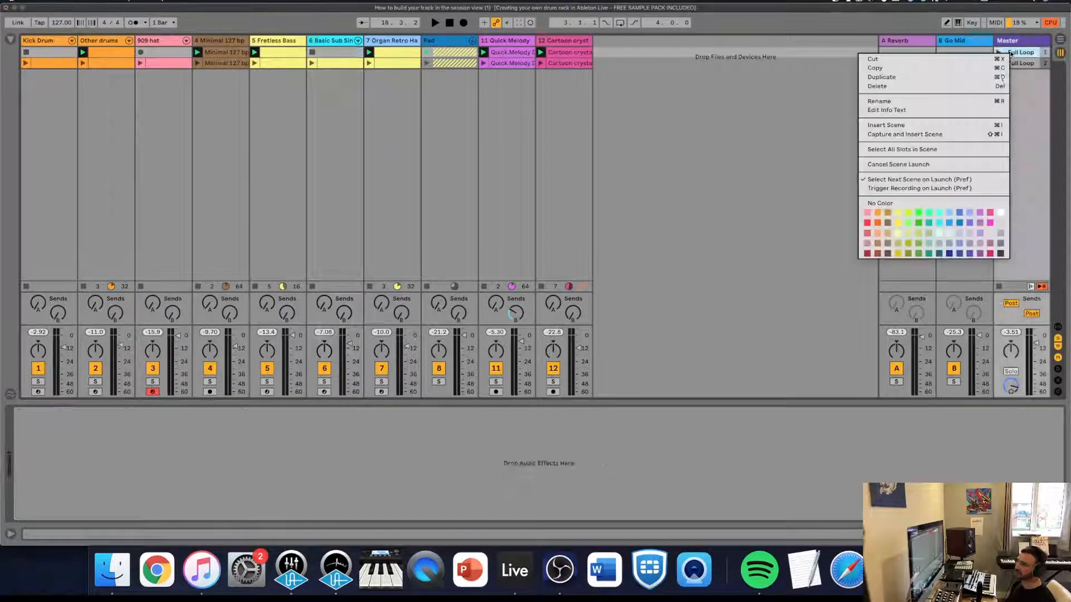
click(949, 99)
text(Break)
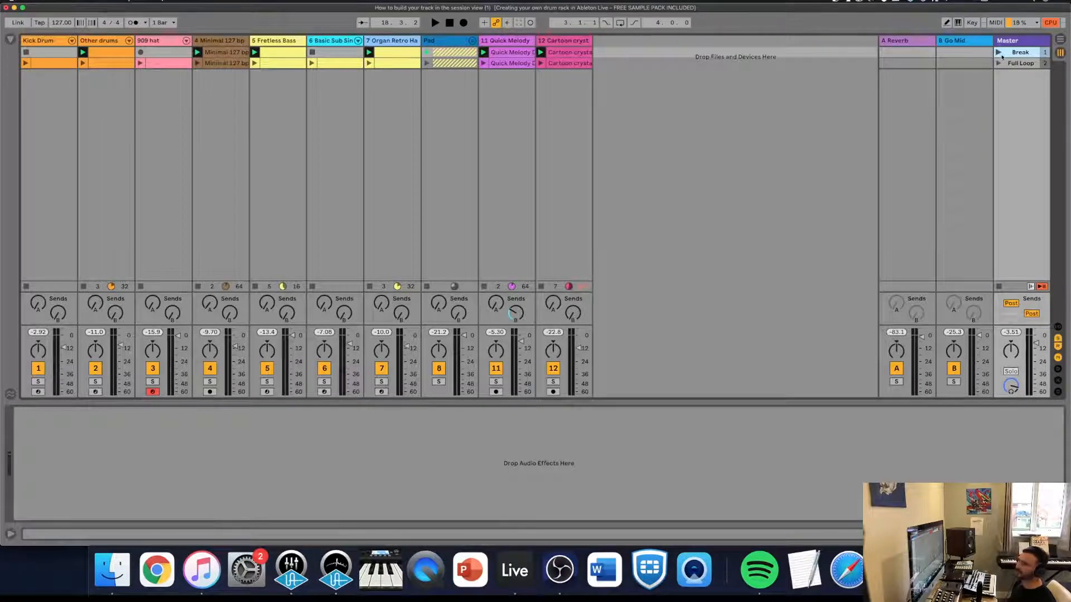
Play the Break scene followed by the Full Loop scene, adjusting the Quick Melody track volume to about -4 dB, and stop playback.
click(999, 52)
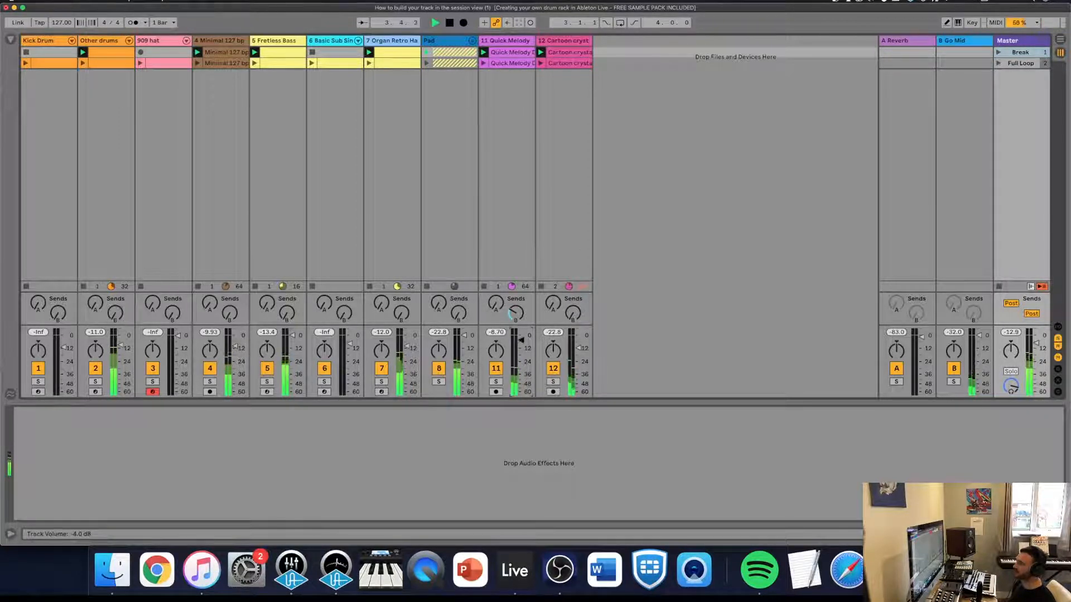
drag(521, 340, 521, 340)
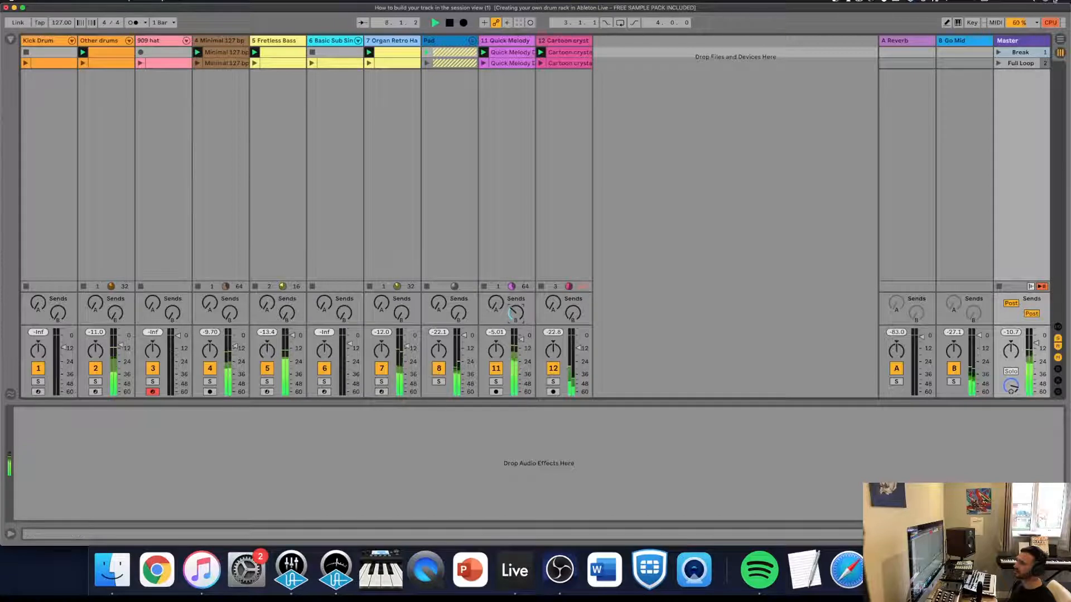
click(998, 63)
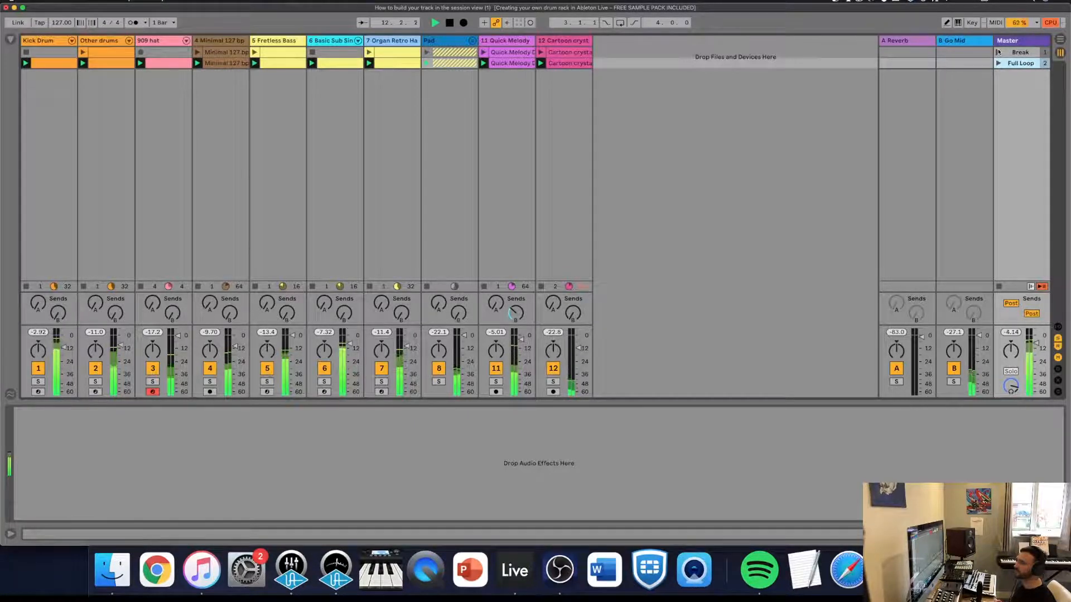
key(space)
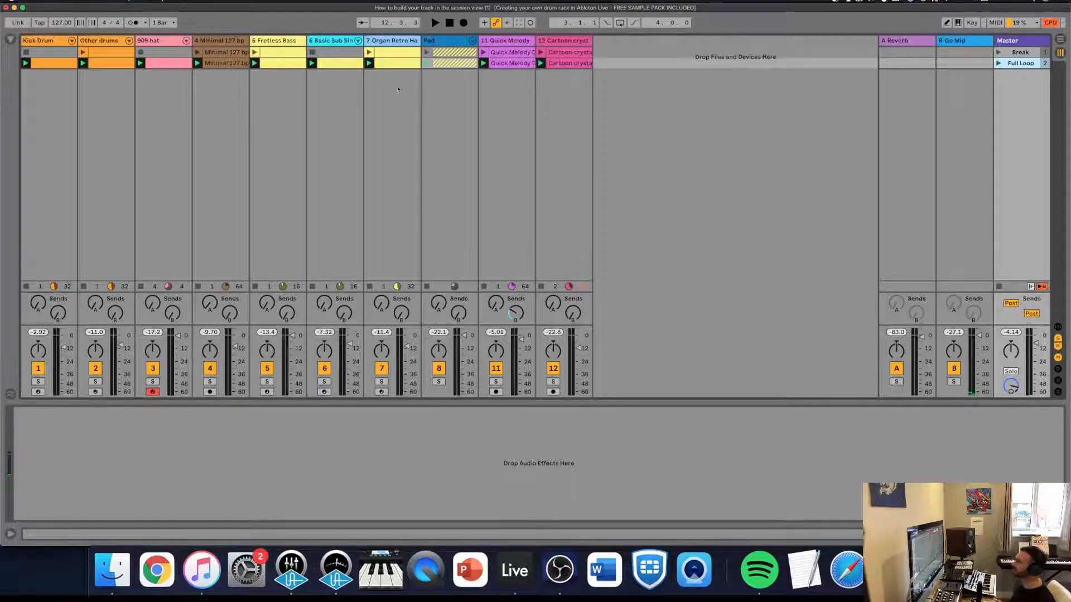
Delete the Break scene and duplicate the Full Loop scene.
click(1031, 53)
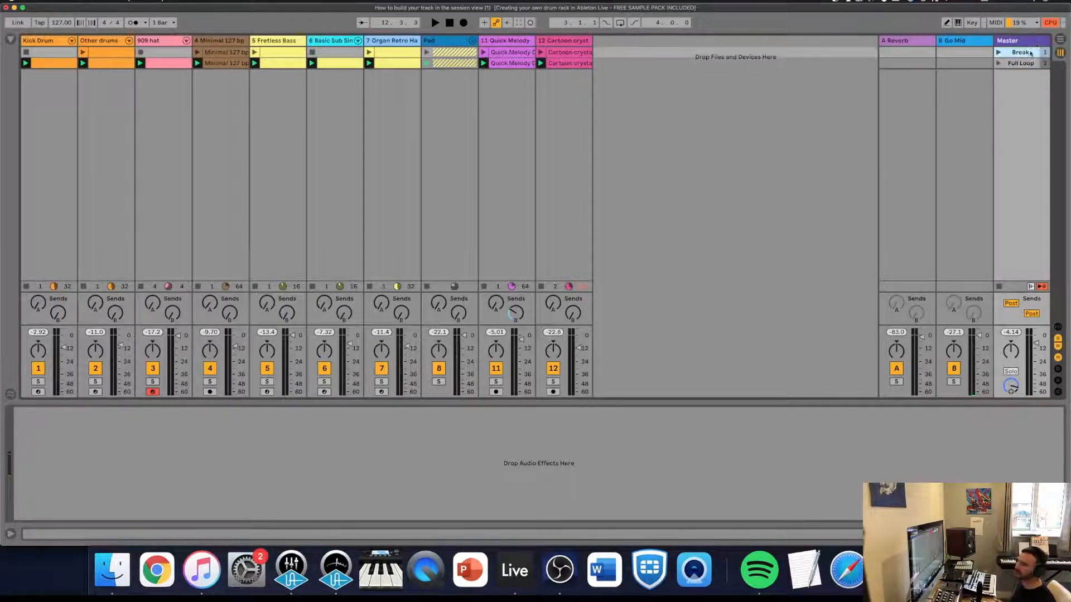
key(Delete)
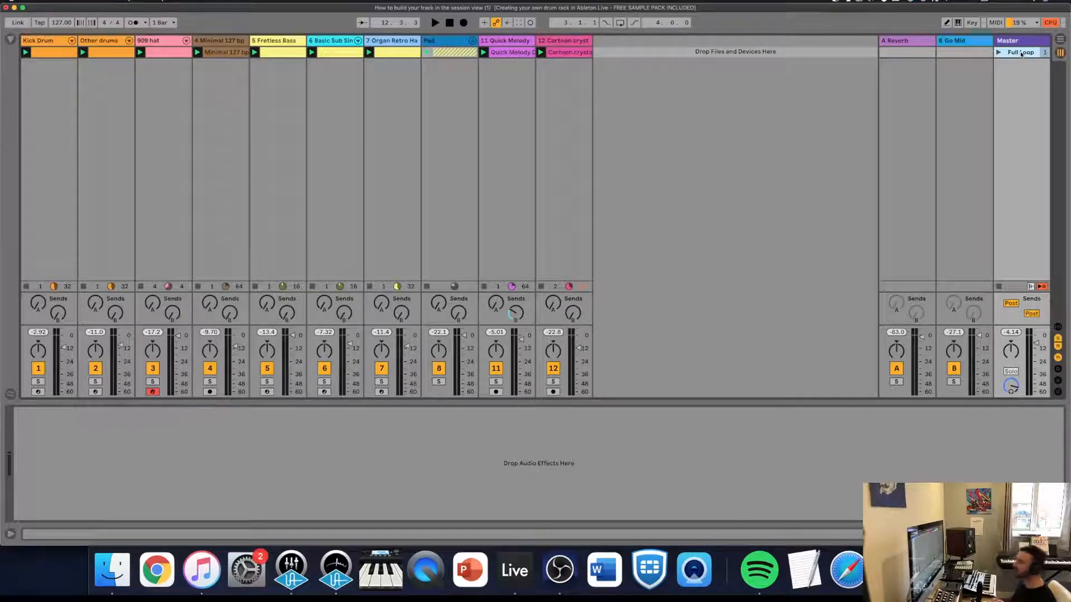
key(super+d)
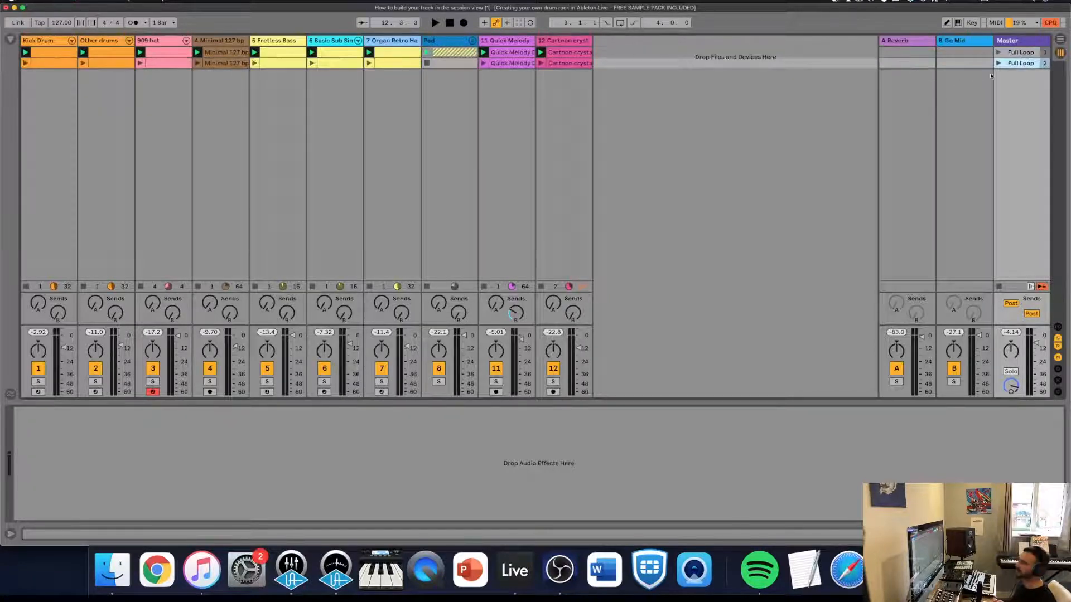
Delete the Kick Drum and 909 hat clips from the second scene, keeping its Other drums clip.
click(46, 64)
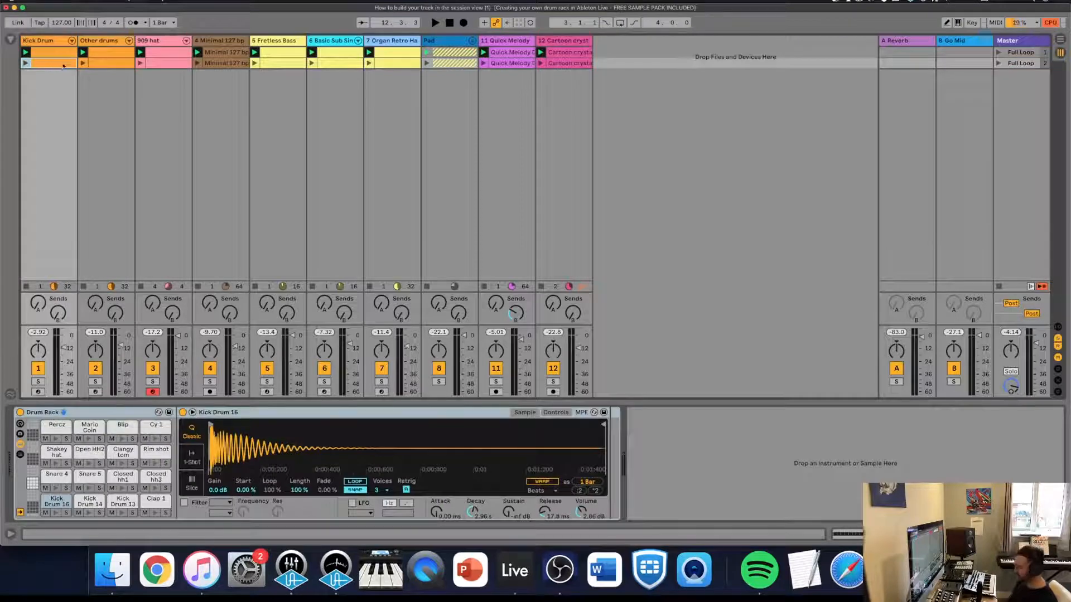
key(Delete)
click(117, 64)
key(Delete)
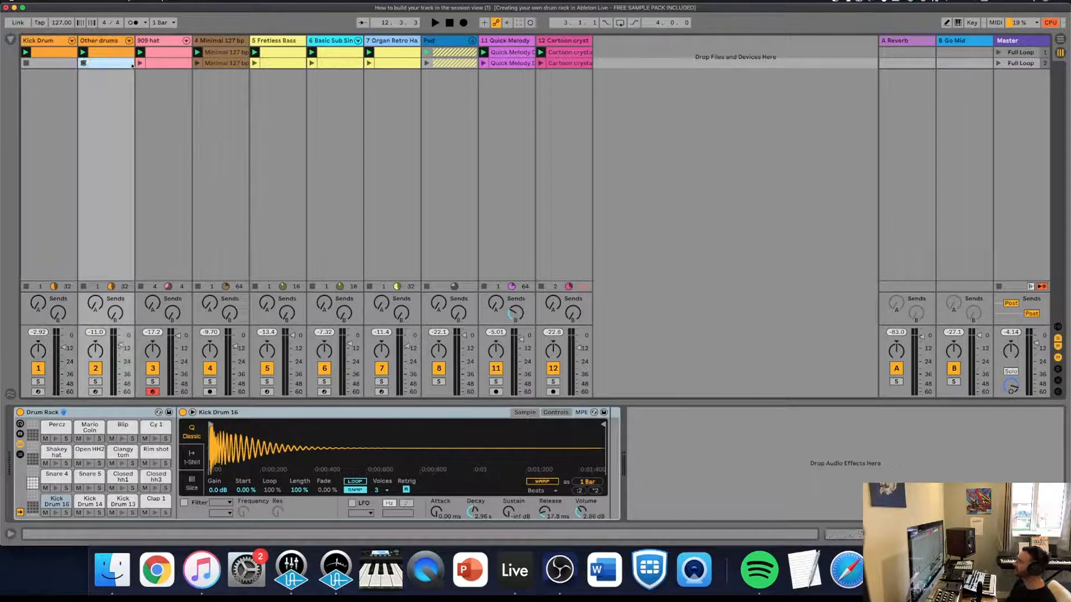
click(171, 64)
key(Delete)
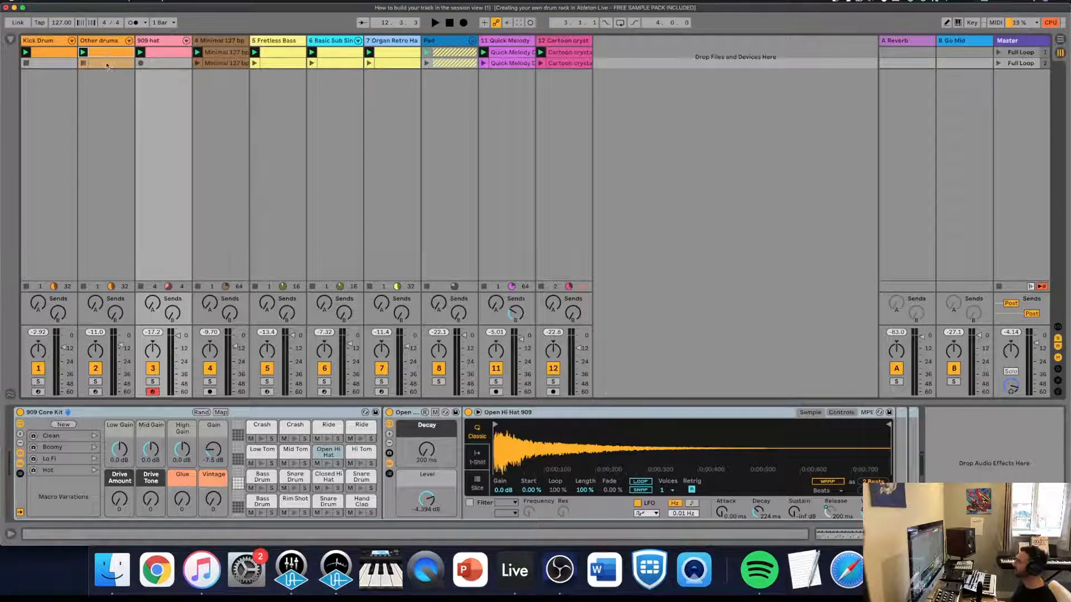
click(108, 63)
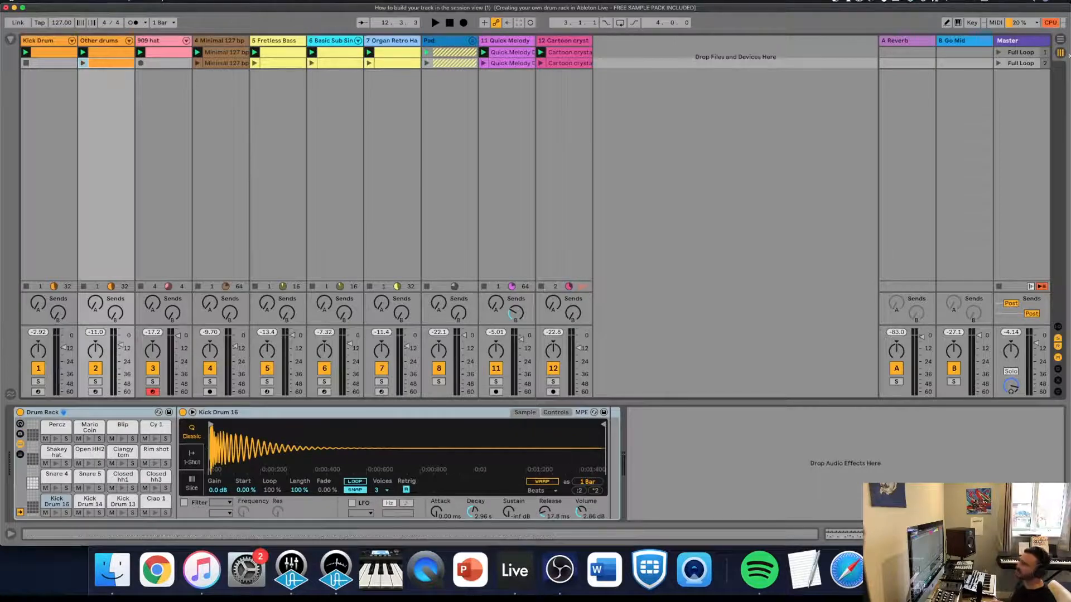
Play the second scene, duplicate it into a third scene and stop playback.
click(998, 64)
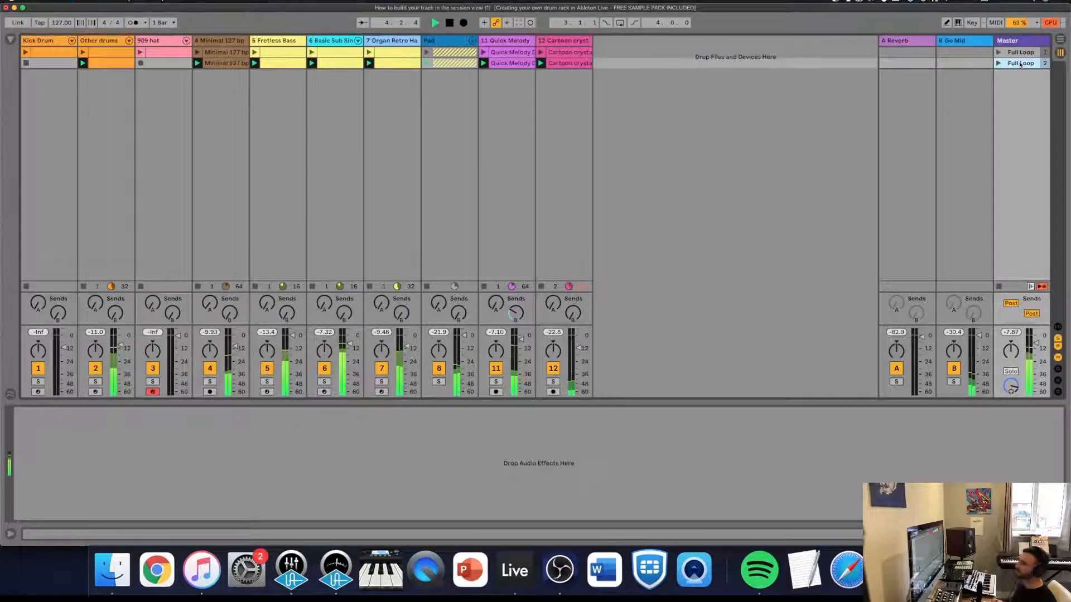
key(super+d)
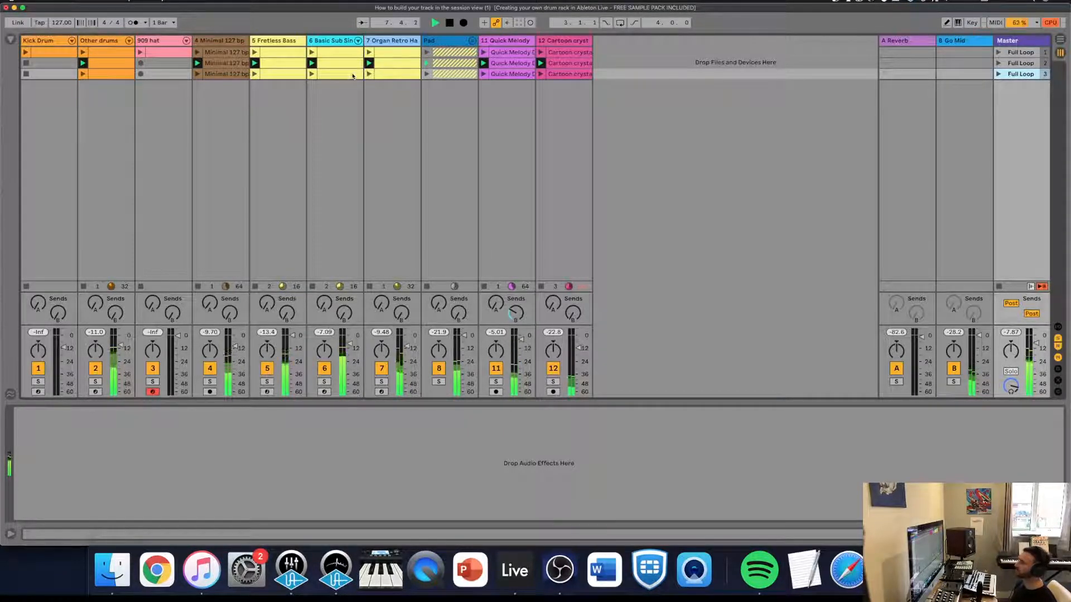
key(space)
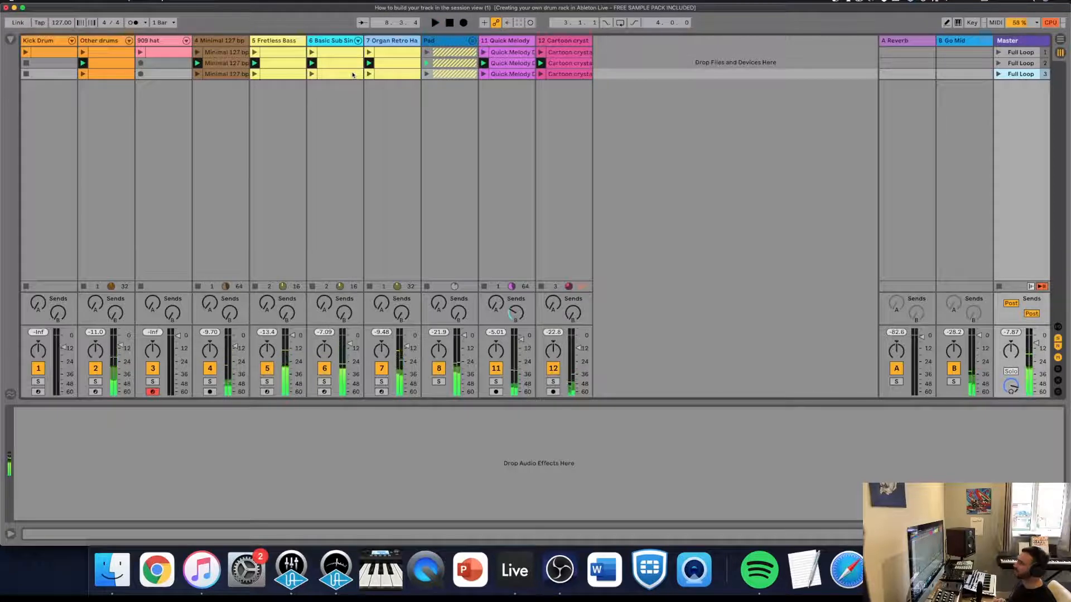
Rename both the second and the third scene as "Breakdown".
right_click(1012, 63)
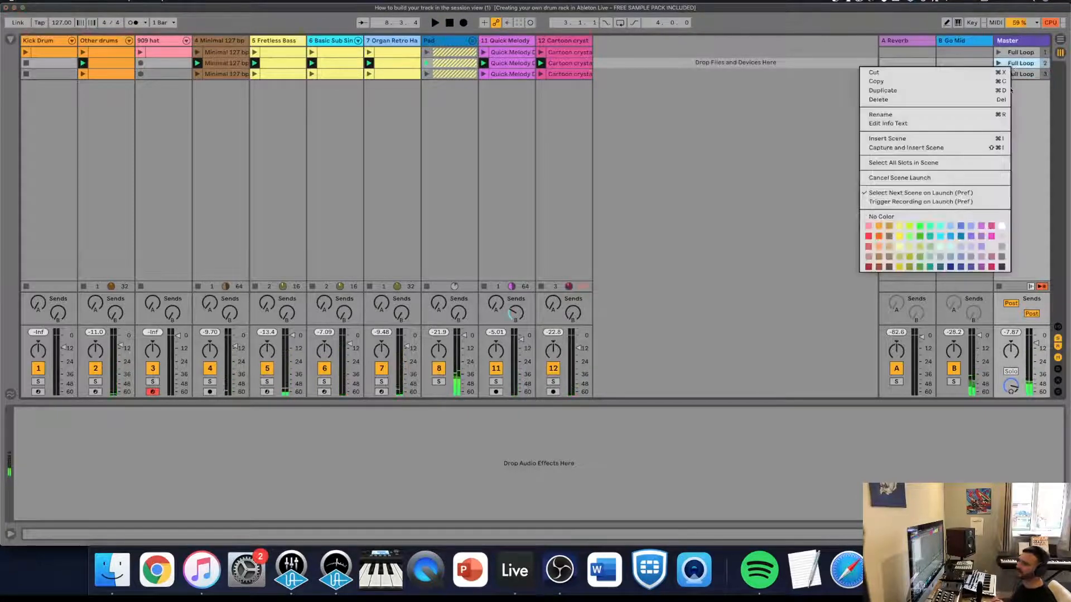
click(969, 115)
text(Breakdown)
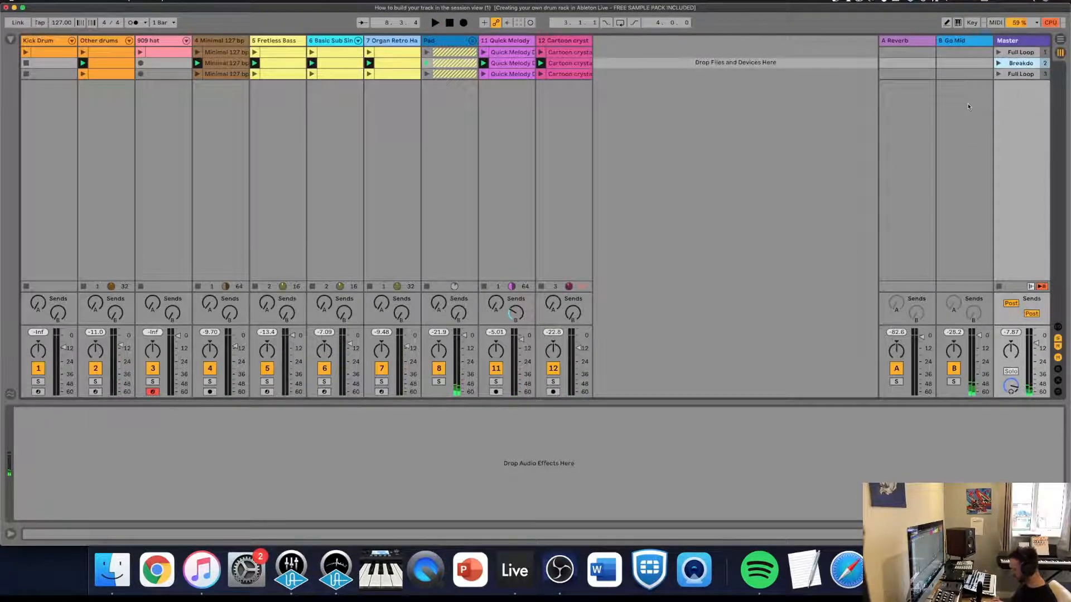
right_click(1029, 74)
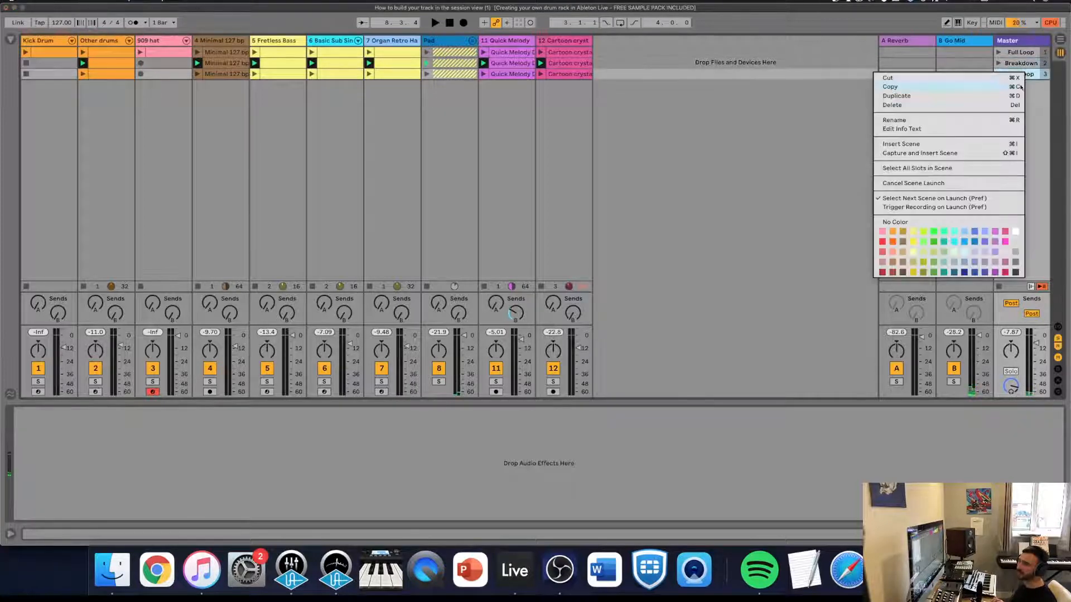
click(968, 119)
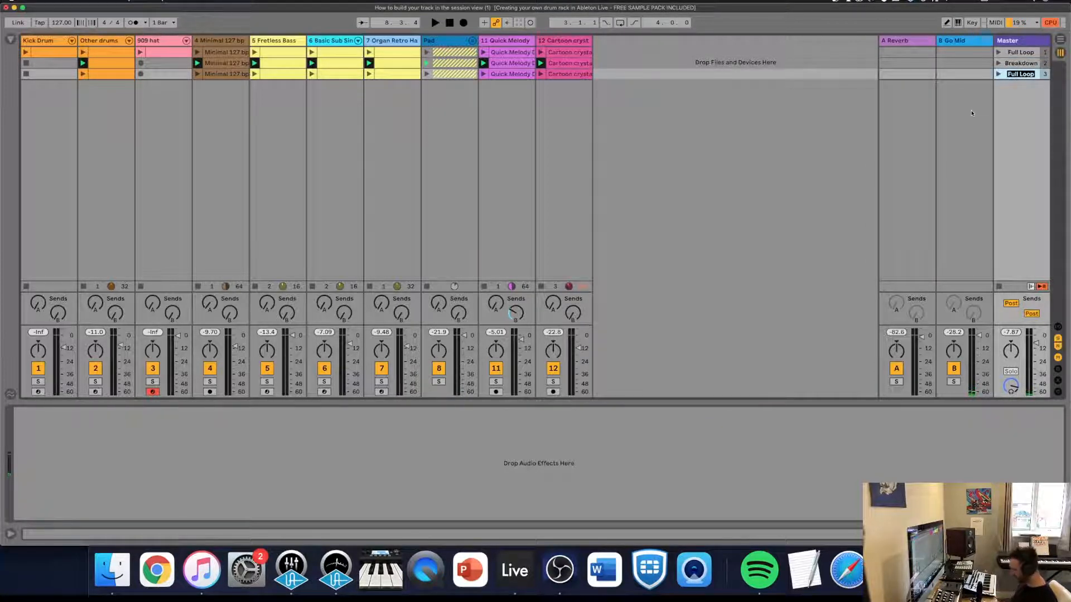
text(Breakdown)
Delete the Basic Sub Sine and Organ Retro clips from the third scene and play the second and third scenes in turn.
click(332, 78)
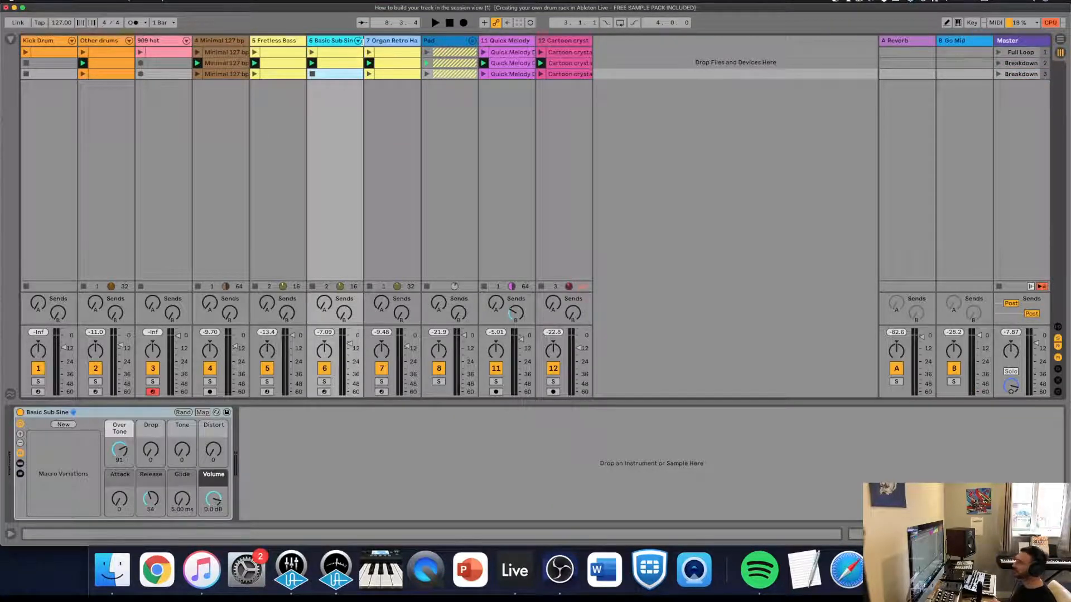
click(391, 39)
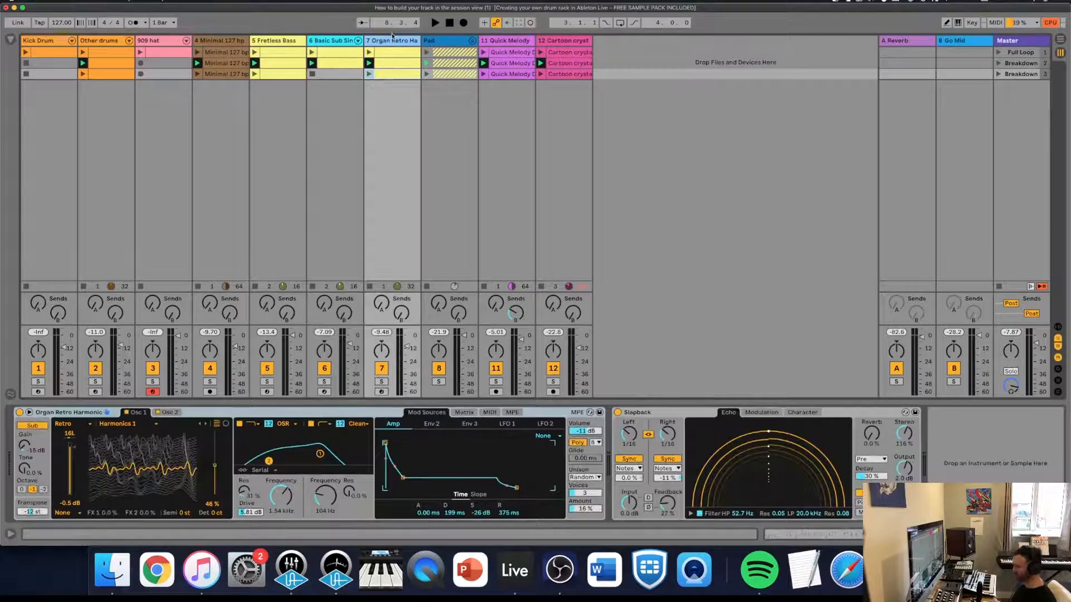
click(995, 63)
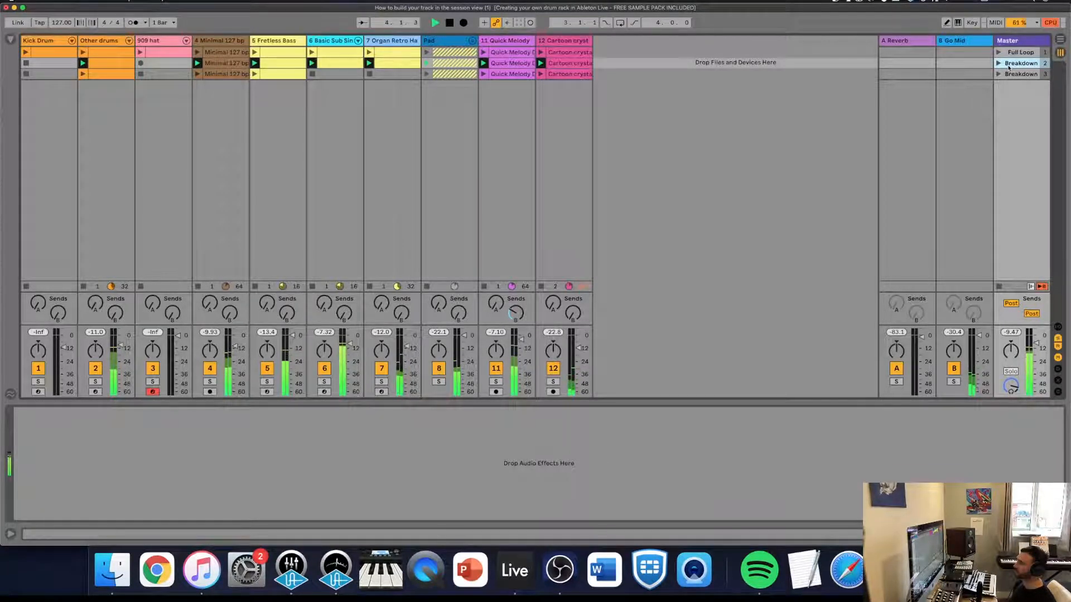
click(999, 74)
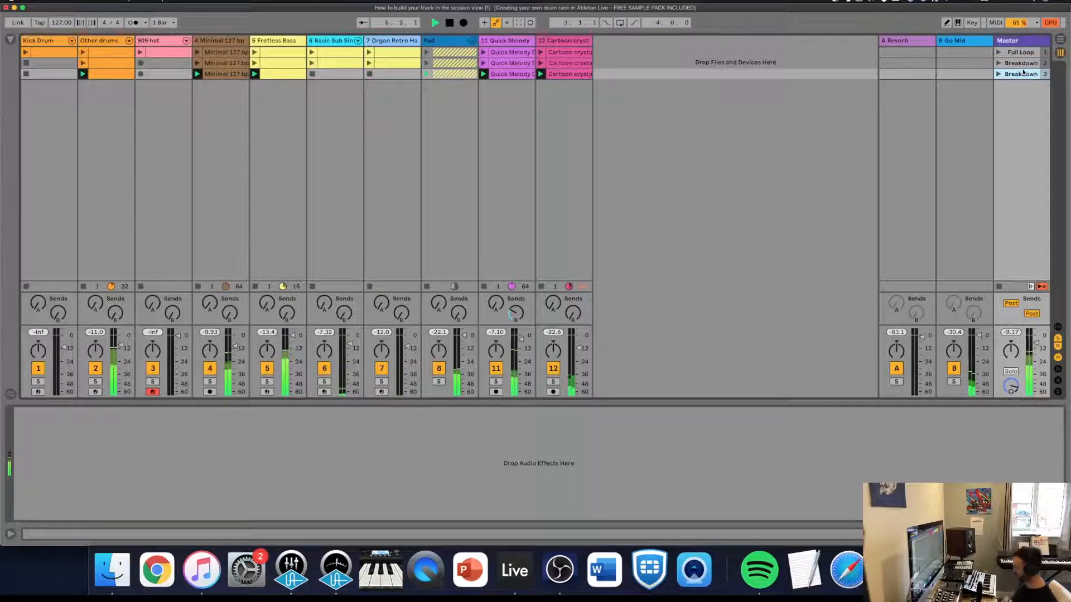
Duplicate the third scene and delete the Fretless Bass clip from the copy.
key(super+d)
click(279, 85)
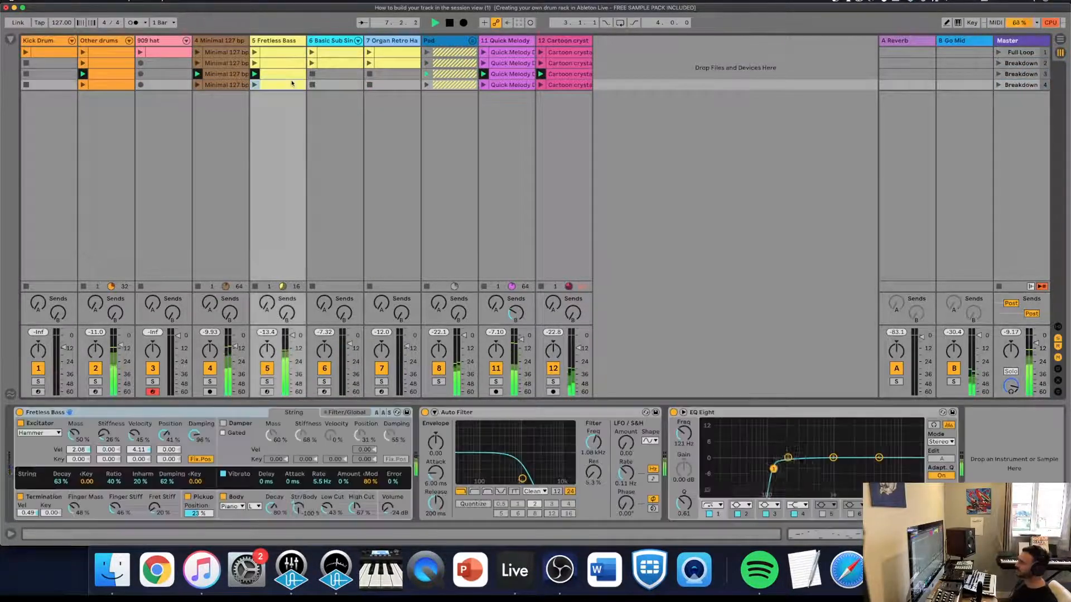
Rename the fourth scene as "Breakdown 3" and stop playback.
right_click(1029, 84)
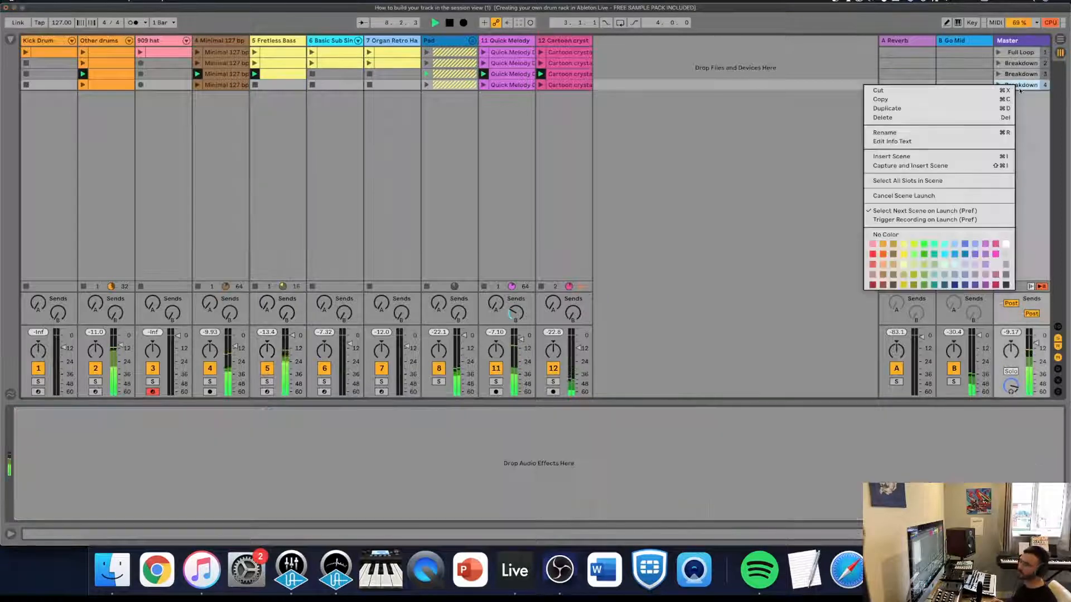
click(971, 130)
text(Breakdown)
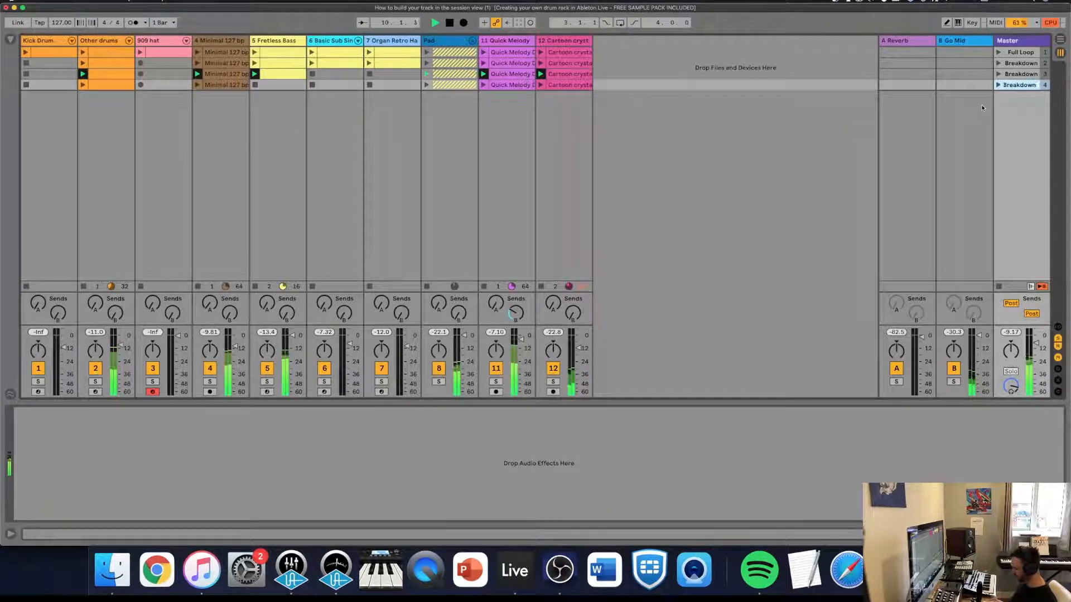
key(Return)
key(space)
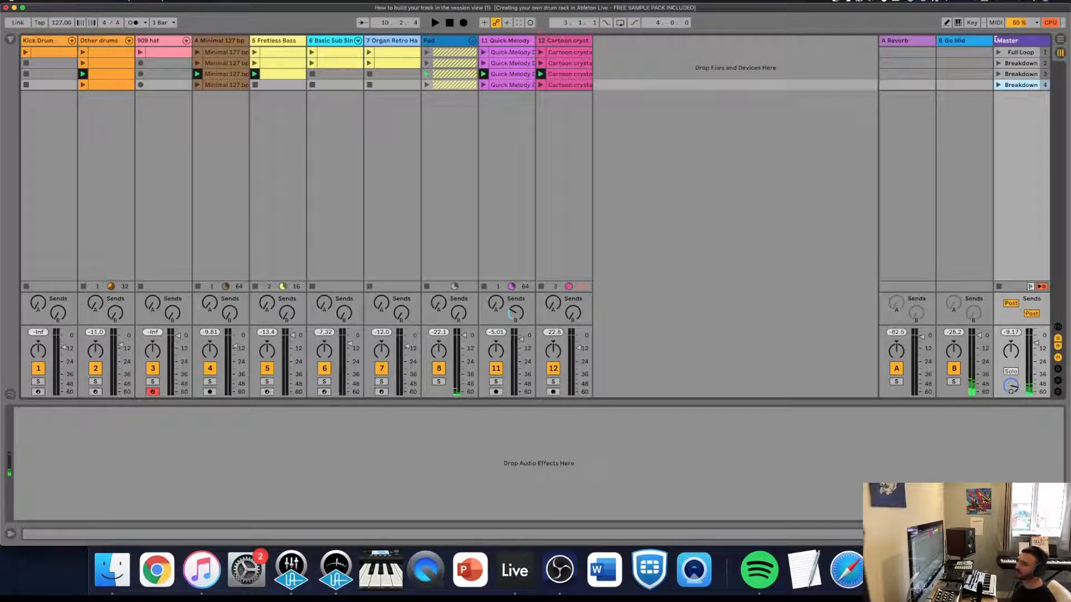
Widen the Master track and duplicate the fourth scene while it plays.
drag(995, 39, 971, 39)
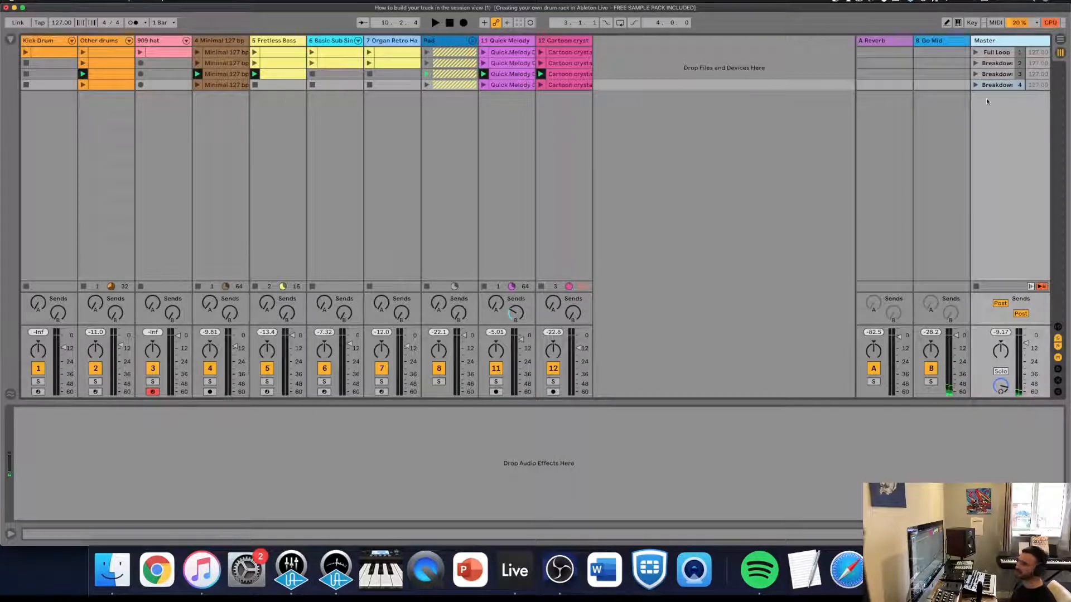
click(992, 85)
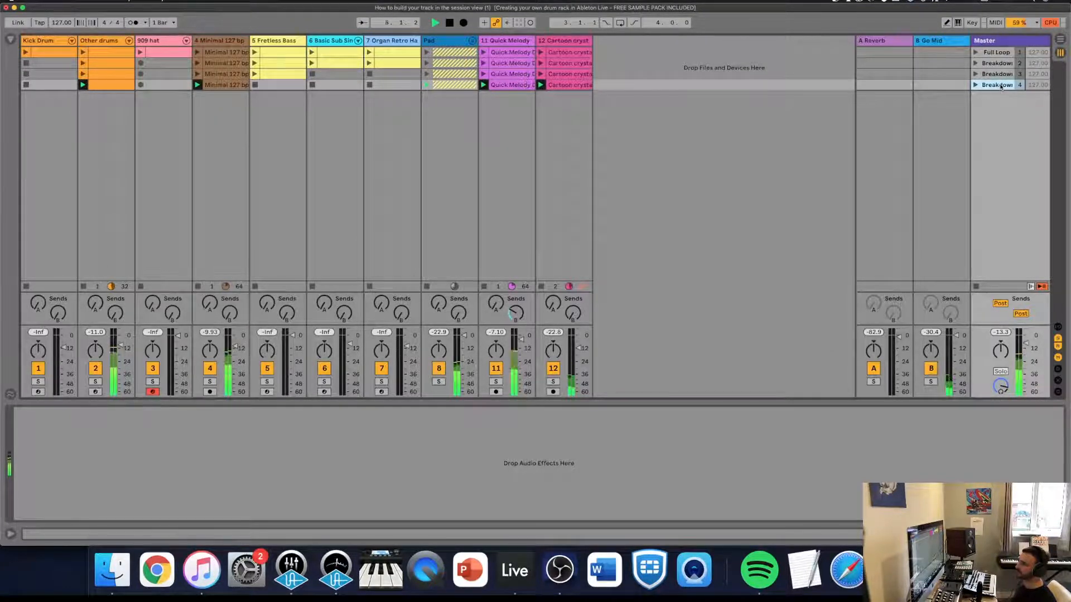
key(super+d)
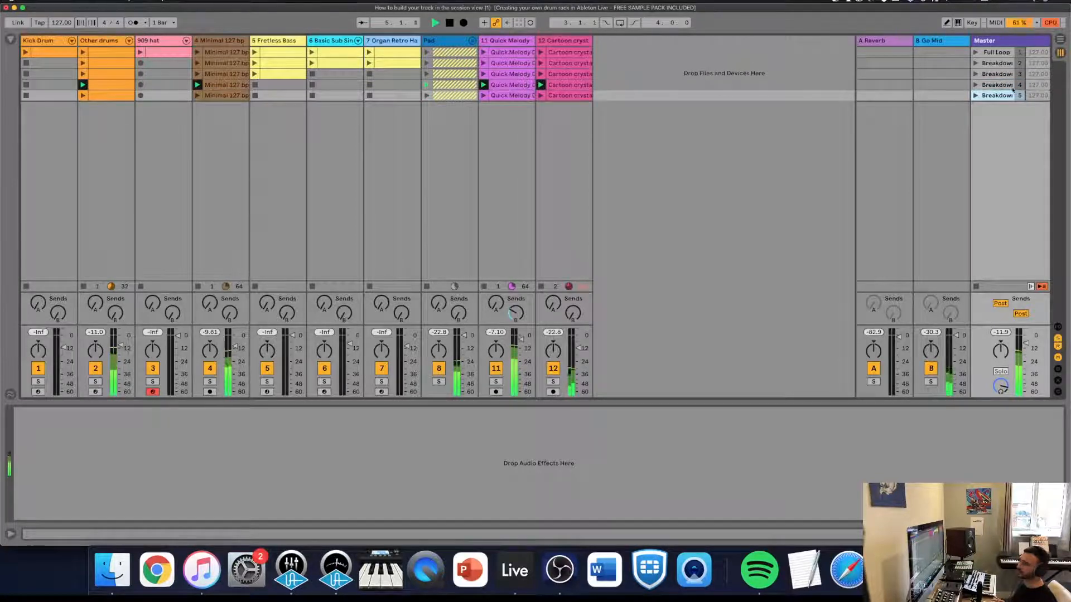
Copy the Kick Drum, Basic Sub Sine, Organ Retro, Fretless Bass and 909 hat clips from the scenes above into the fifth scene.
click(44, 97)
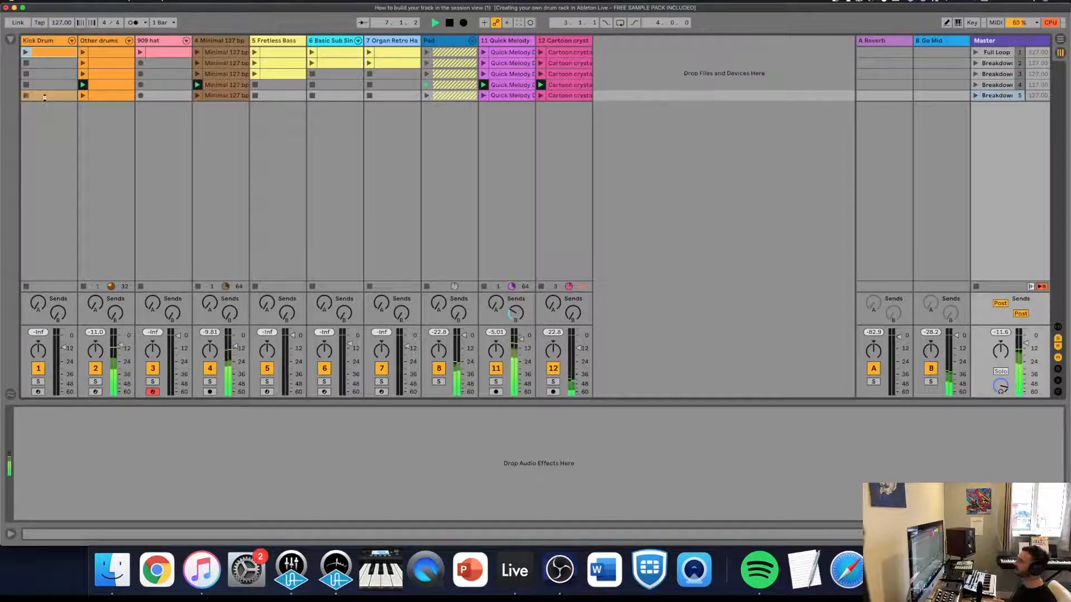
drag(44, 98, 44, 96)
drag(326, 63, 333, 96)
drag(388, 64, 394, 97)
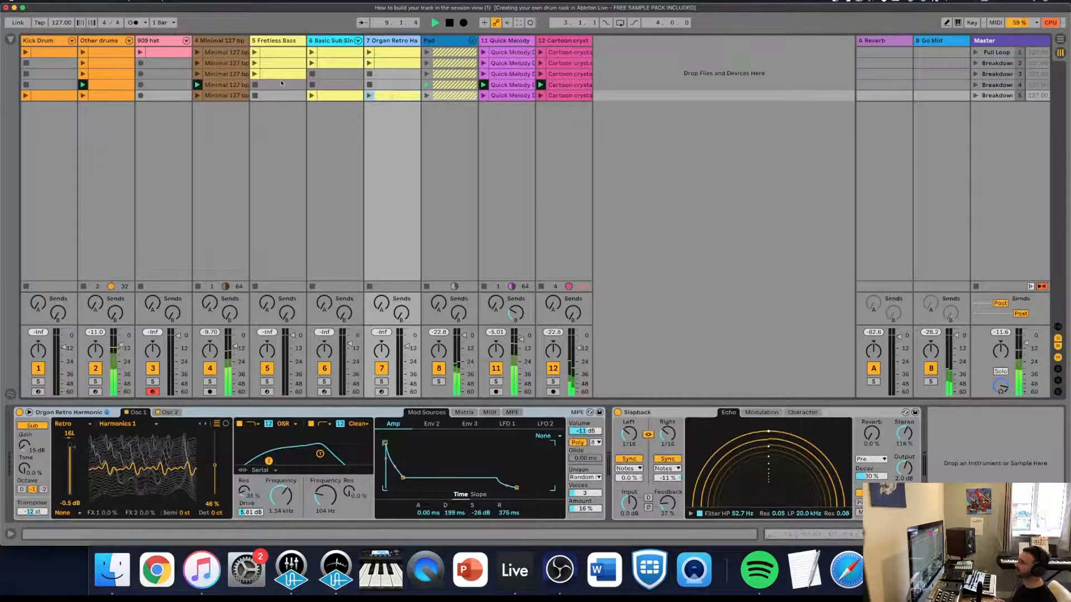
drag(279, 74, 276, 95)
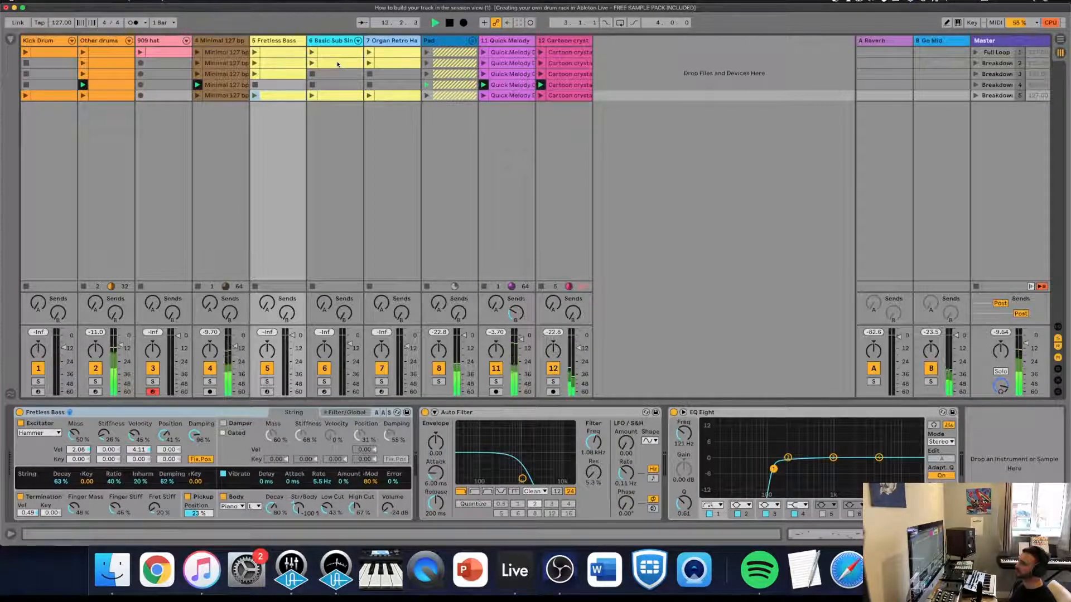
drag(168, 51, 168, 95)
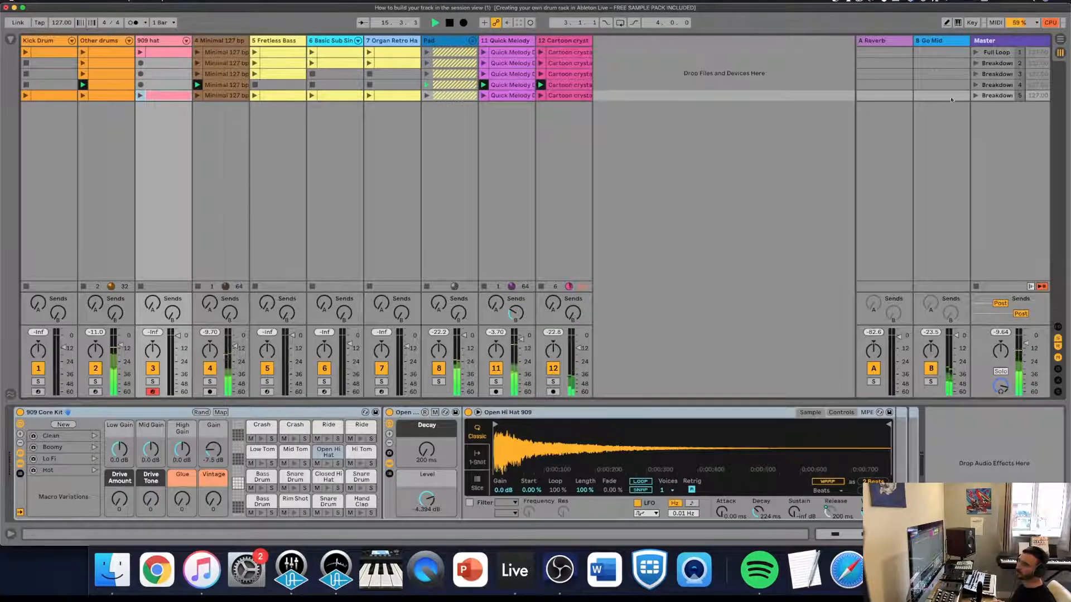
View the waveform of the fourth scene's Quick Melody clip and launch the fifth scene.
double_click(511, 85)
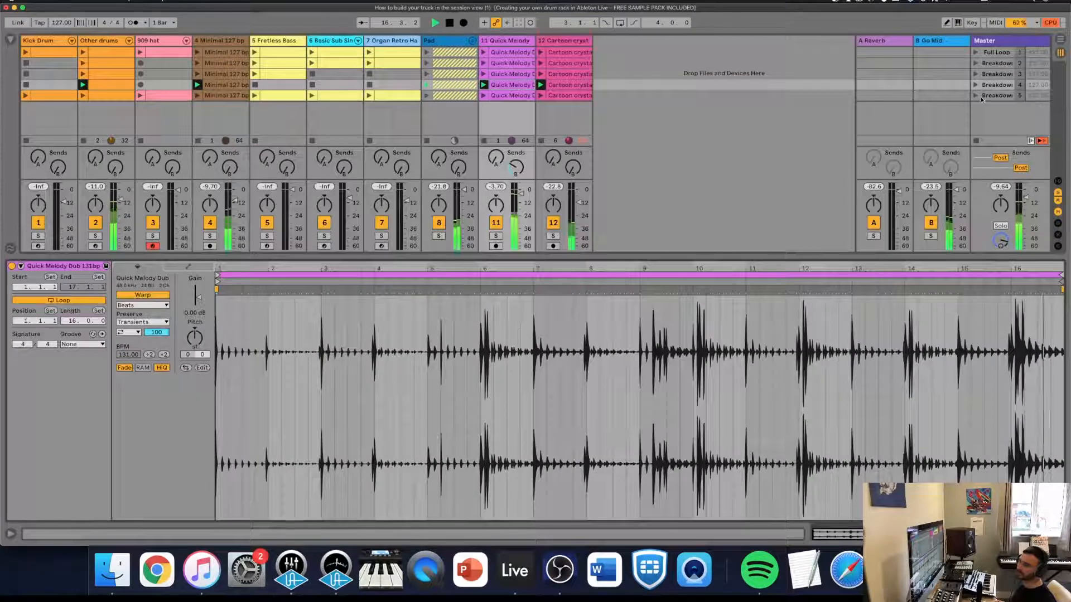
click(980, 97)
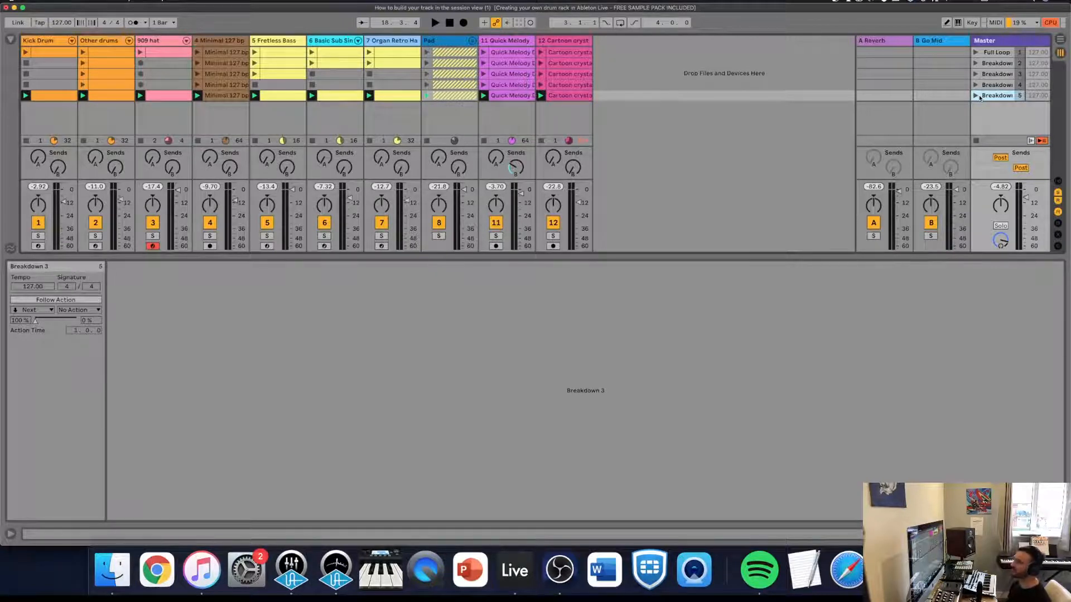
Rename the fifth scene as "Drop" and delete its Quick Melody clip.
right_click(993, 96)
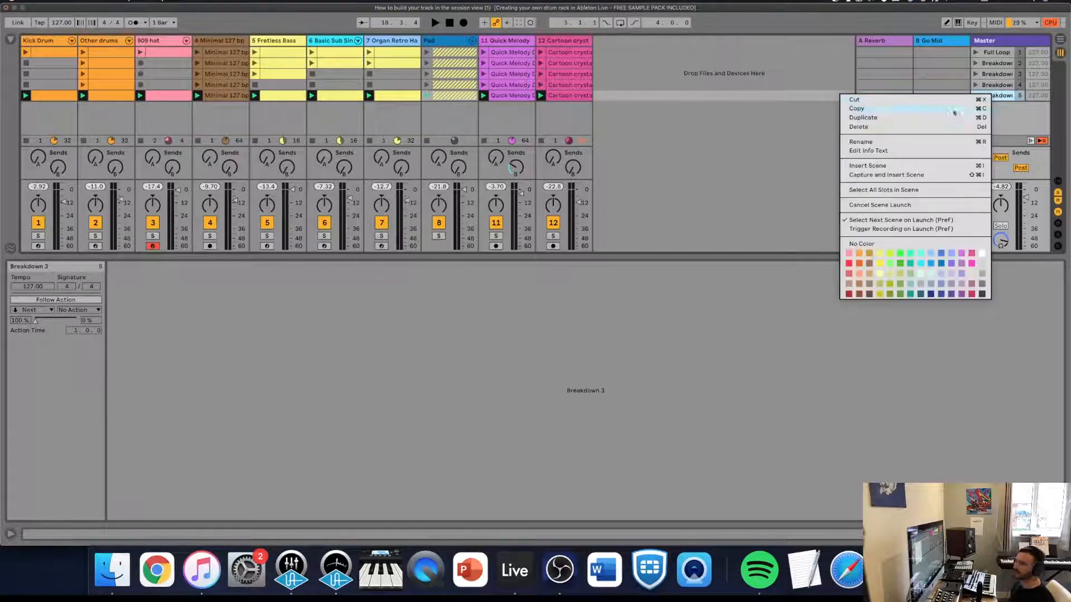
click(917, 141)
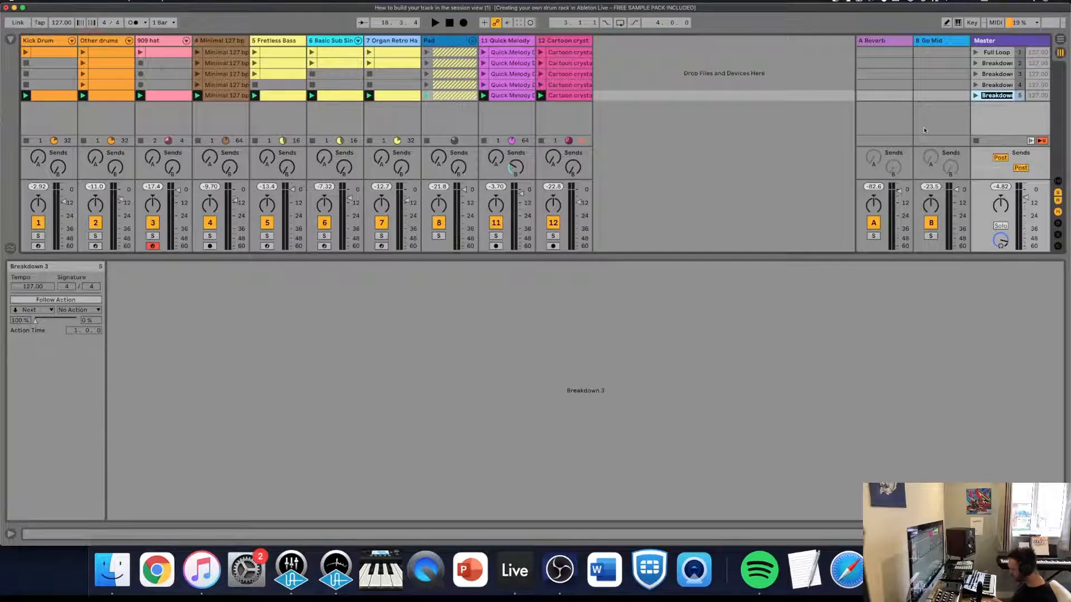
text(Drop)
key(Return)
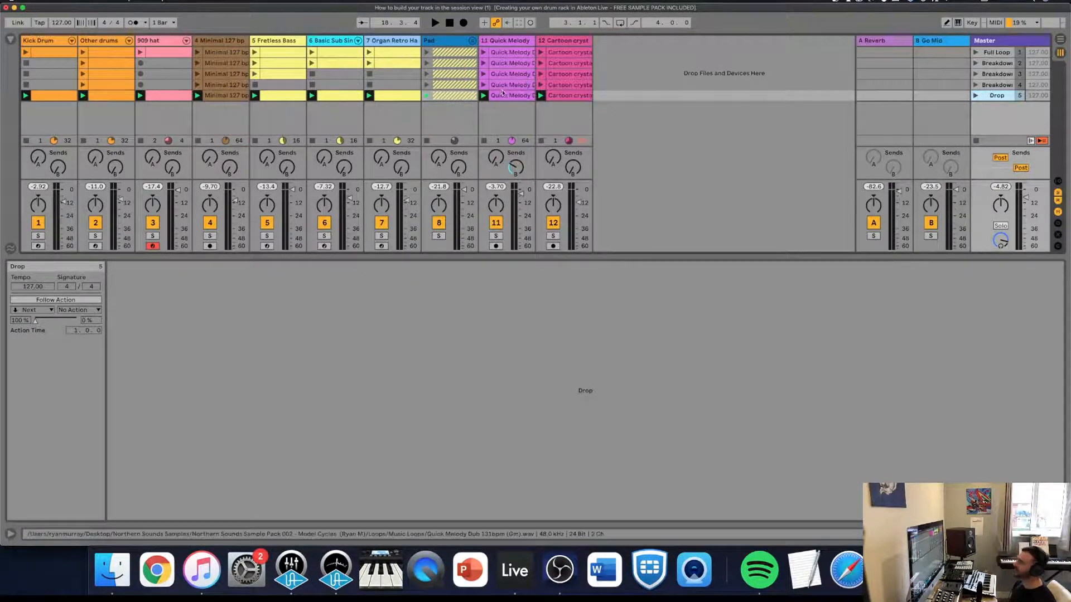
click(508, 96)
key(Delete)
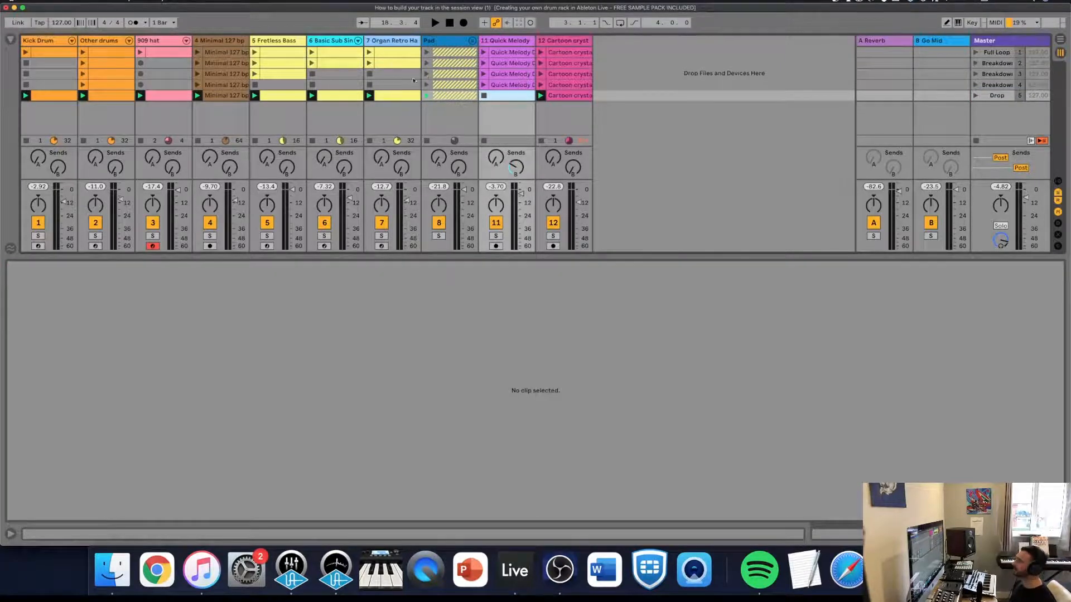
Delete the Organ Retro clip from the Drop scene.
click(391, 95)
key(Delete)
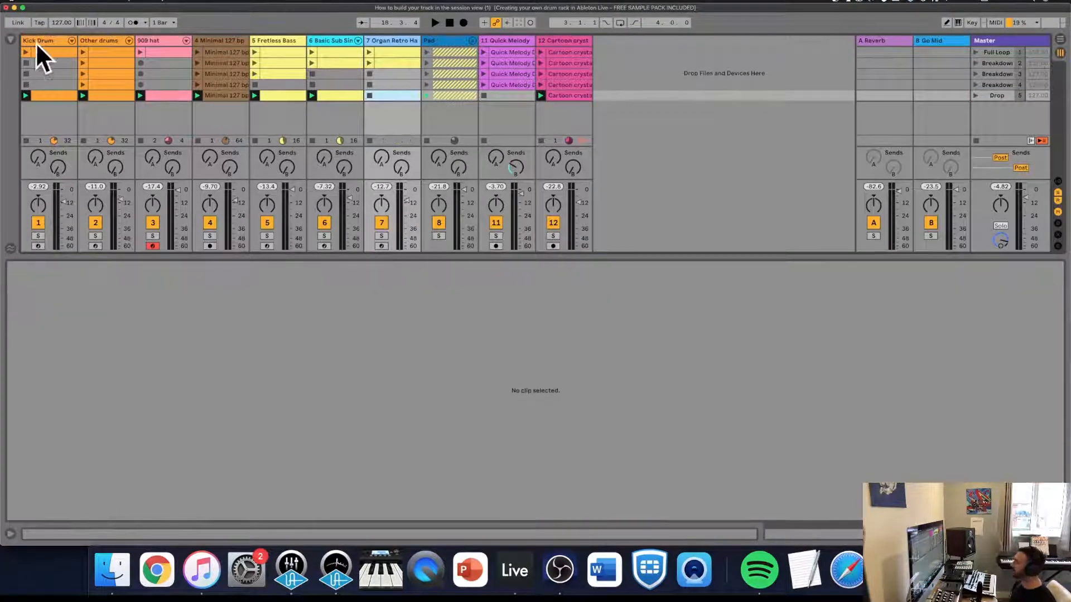
Show the browser and look through the Perc loops of Northern Sounds Sample Pack 002.
key(super+alt+b)
scroll(58, 202, down, 5)
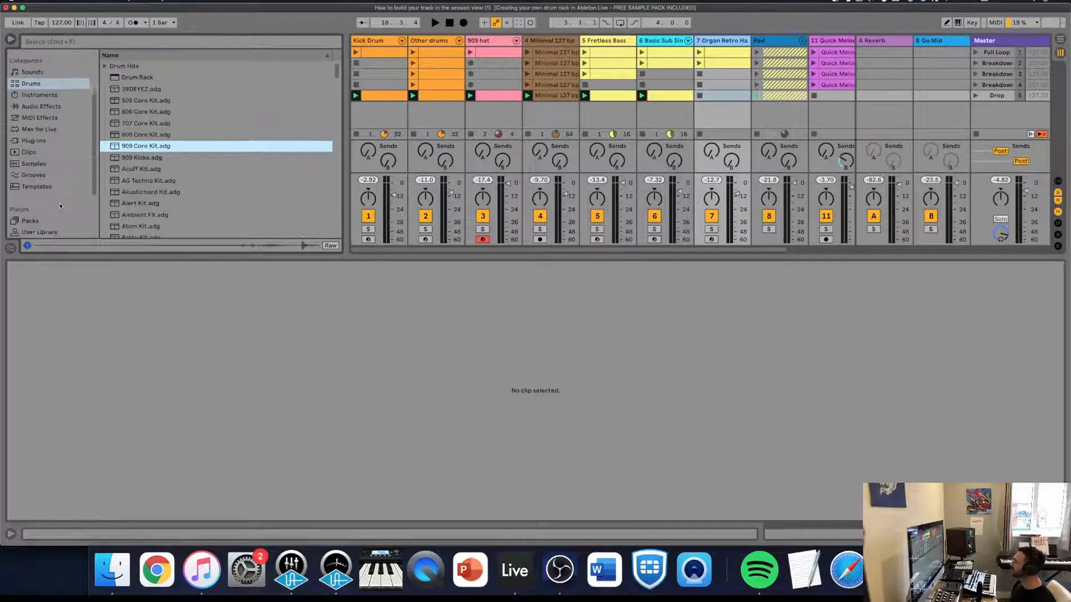
click(53, 211)
click(120, 112)
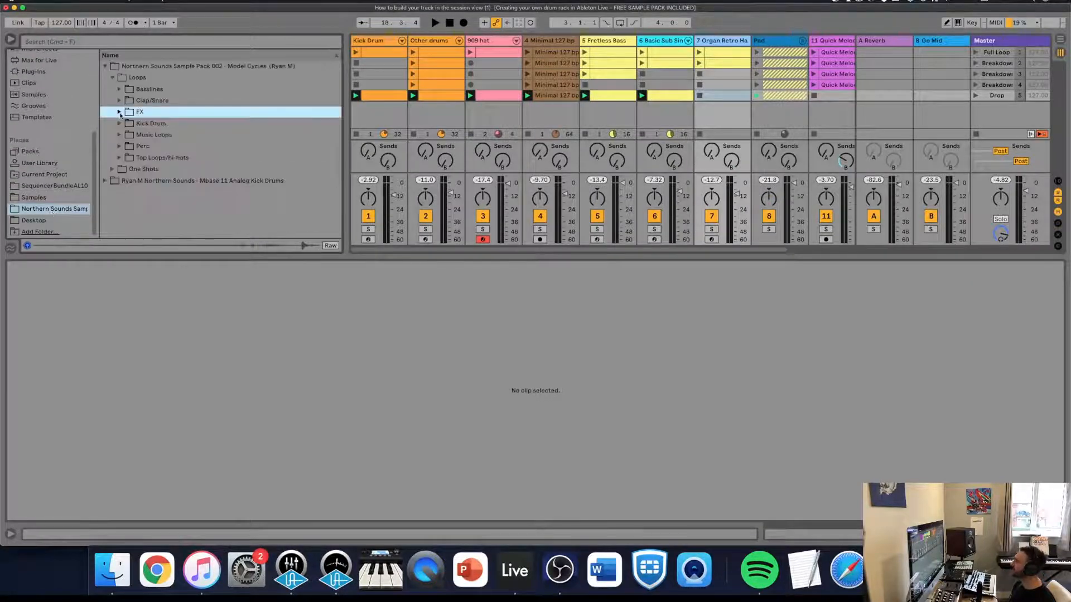
click(119, 146)
scroll(181, 175, down, 2)
scroll(185, 180, down, 1)
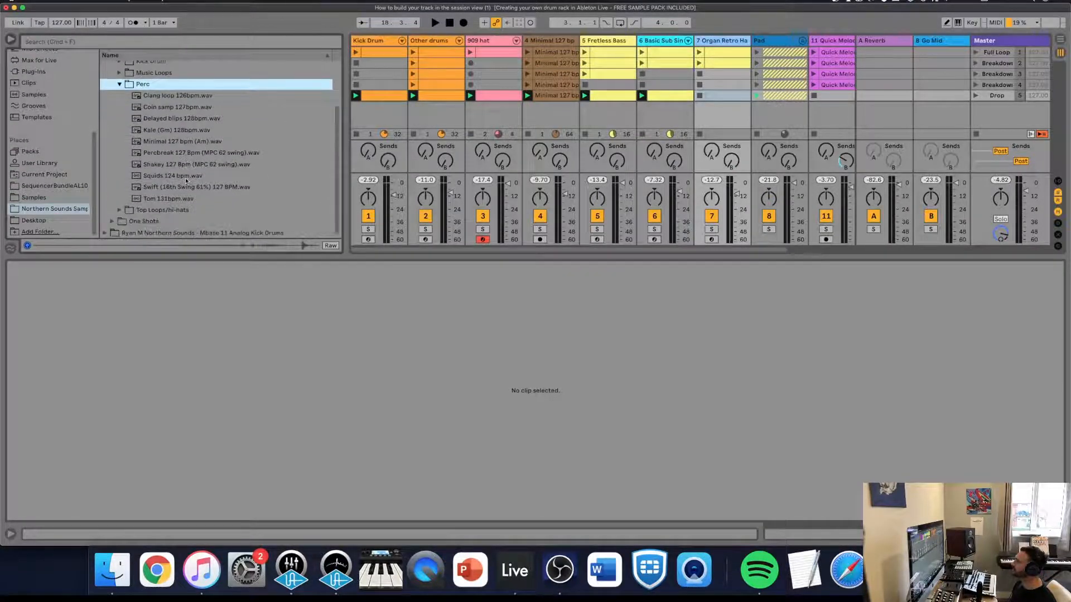
Add "Quick melodies 127 Bpm (Gm).wav" from Music Loops to the Drop scene's Quick Melody slot, and hide the browser.
scroll(167, 156, up, 1)
click(119, 104)
click(119, 135)
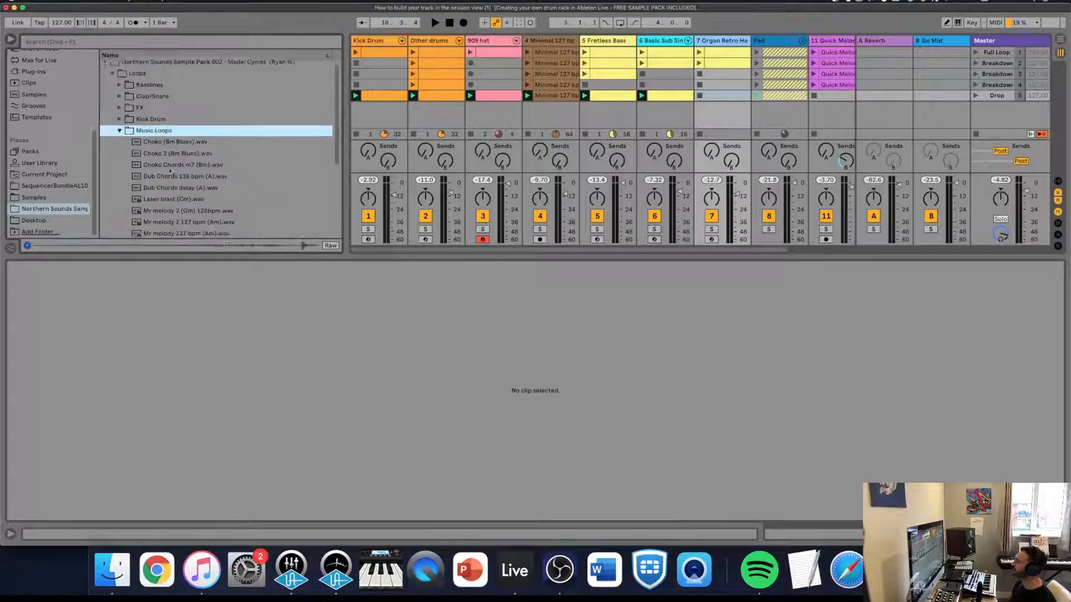
scroll(200, 166, down, 5)
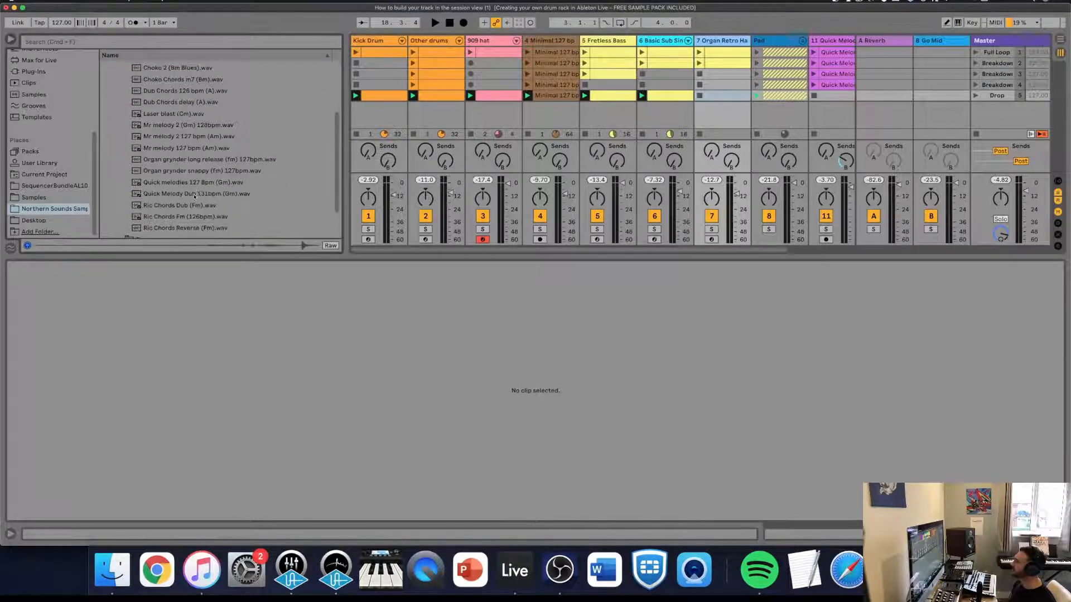
drag(195, 194, 828, 96)
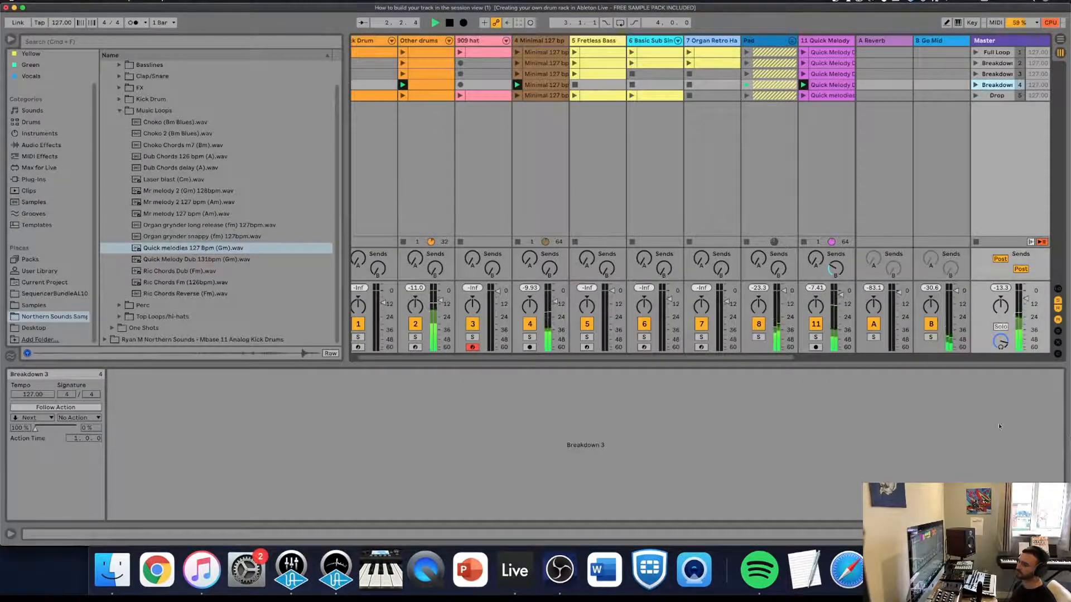
click(1057, 534)
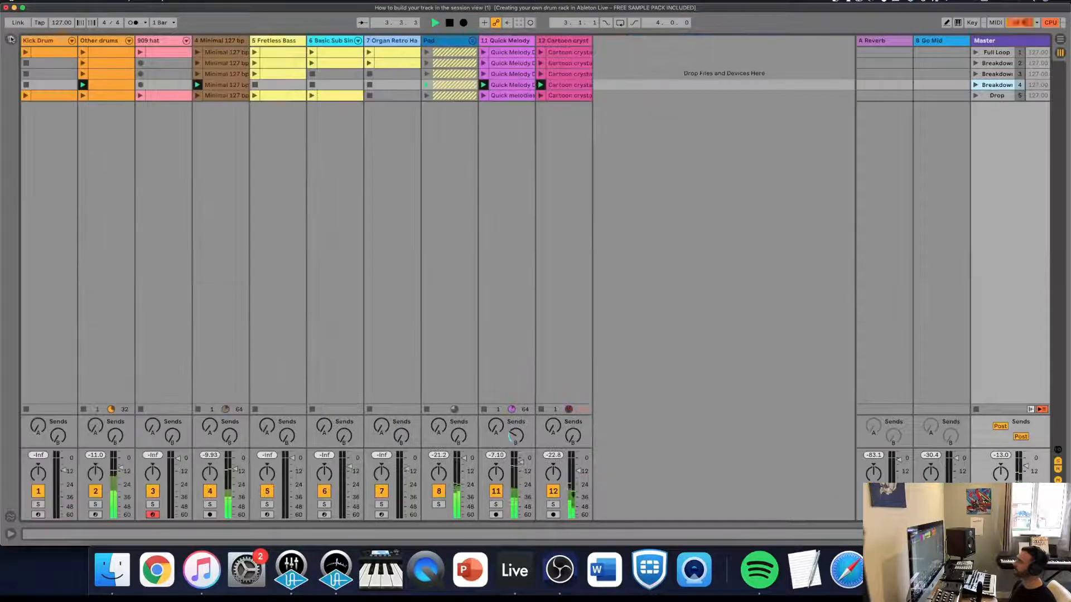
click(11, 39)
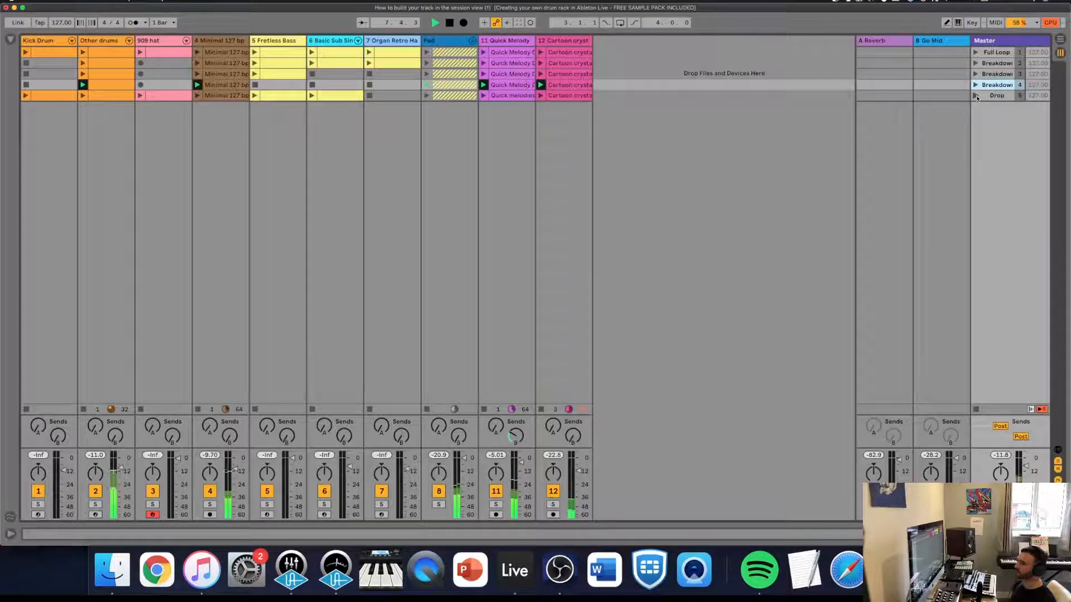
View the Quick Melody track's clips in the fourth and Drop scenes, launching the Drop and Full Loop scenes to compare them.
double_click(511, 85)
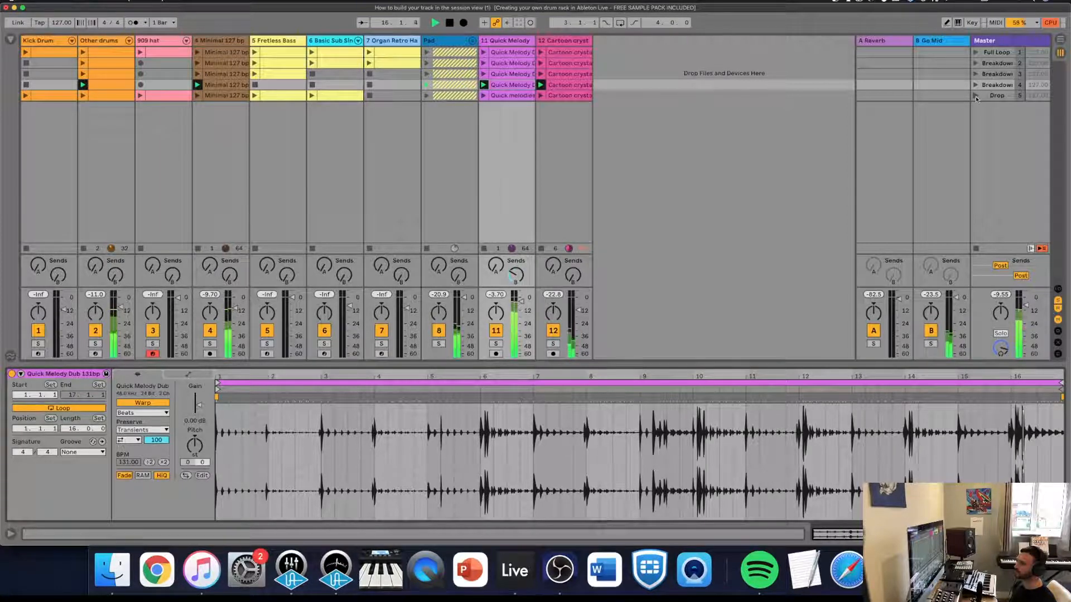
click(975, 96)
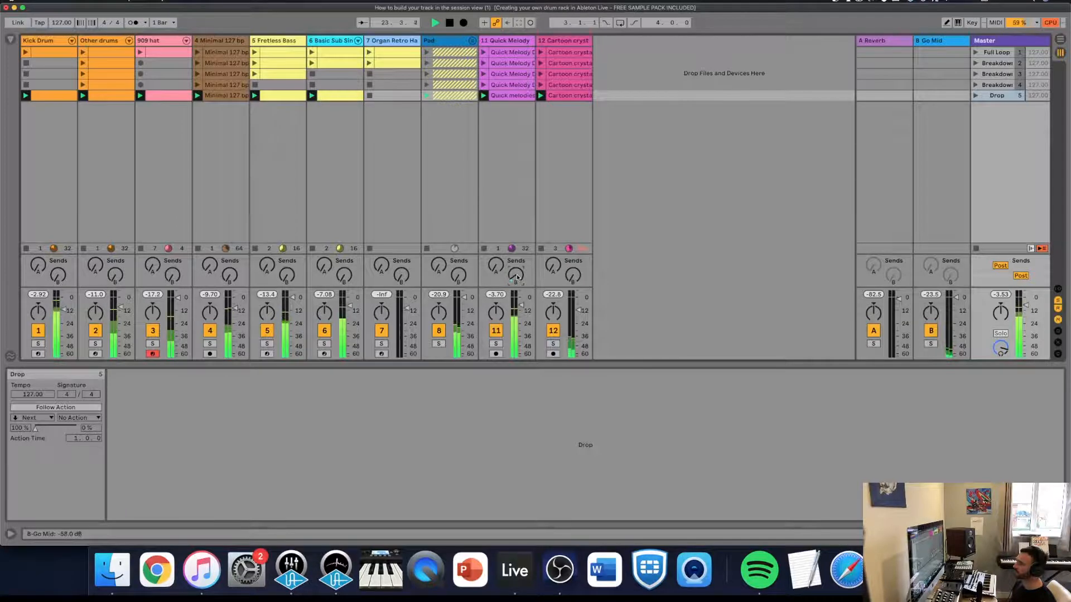
click(513, 95)
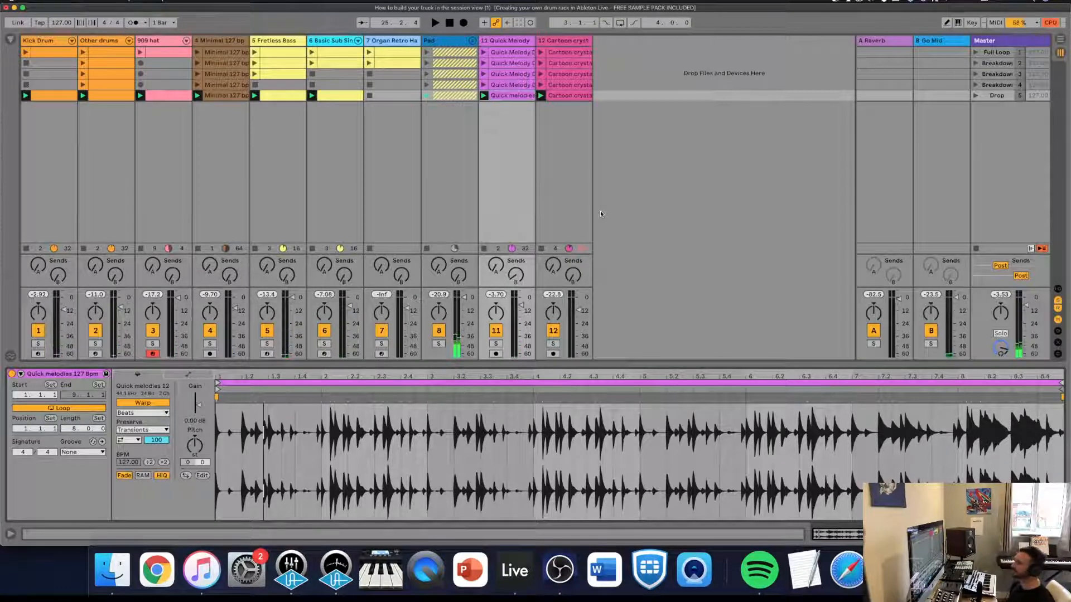
click(976, 53)
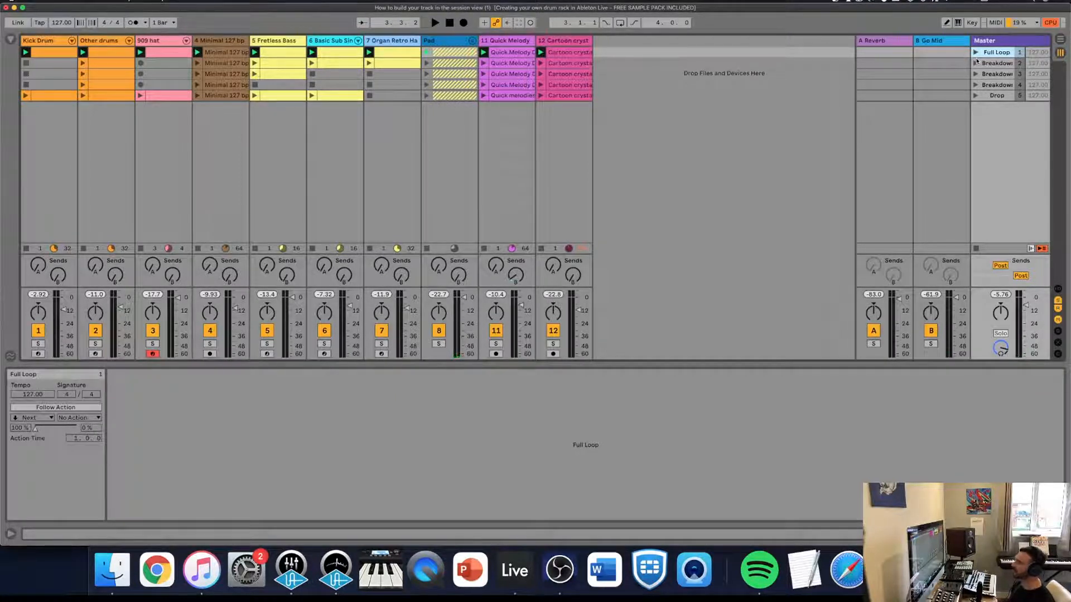
Move the Full Loop scene's Organ Retro clip to Drop and Drop's Quick melodies clip to Full Loop, relaunching Full Loop.
drag(392, 49, 394, 97)
click(501, 54)
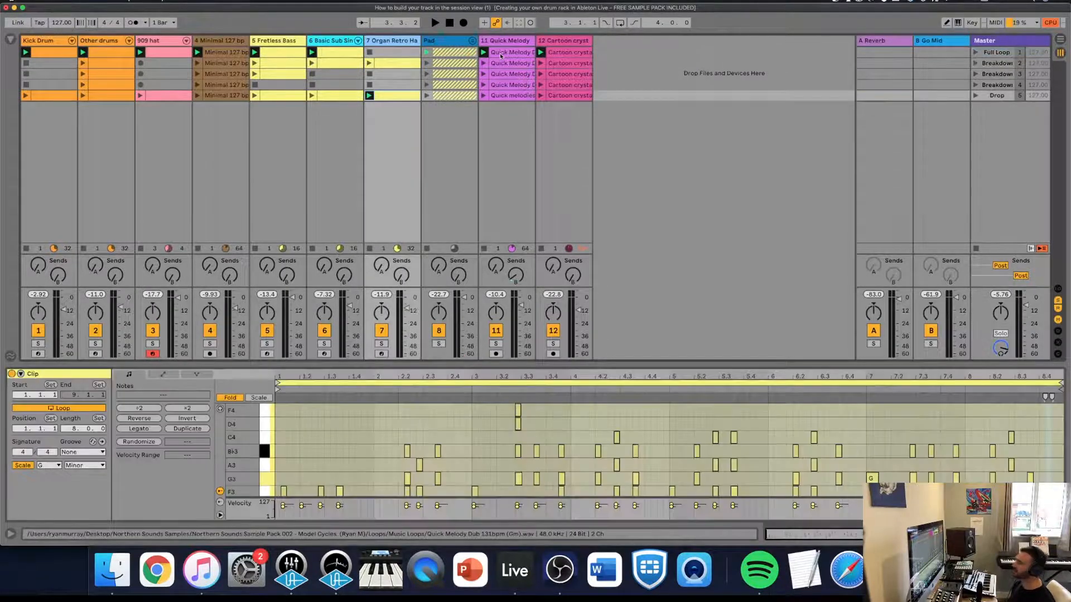
drag(510, 95, 510, 52)
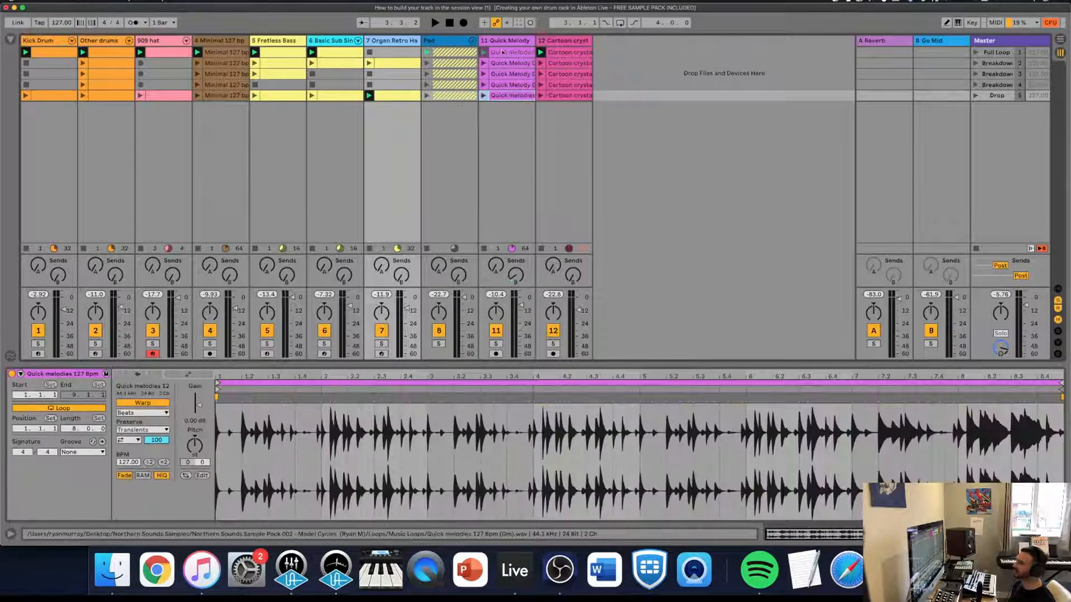
click(975, 53)
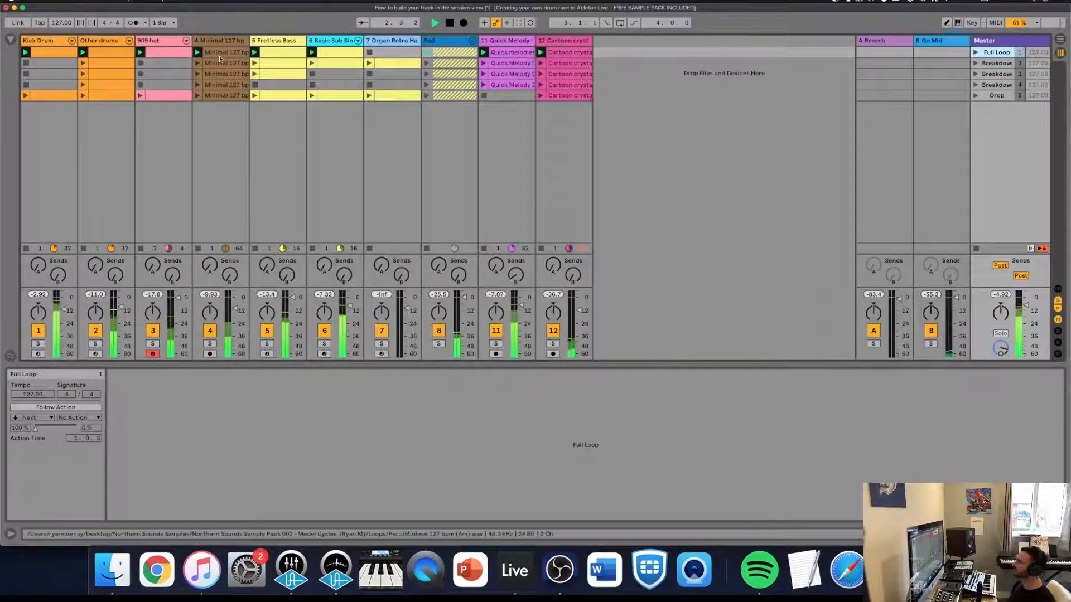
Delete the 909 hat and Other drums clips from the Full Loop scene.
click(162, 52)
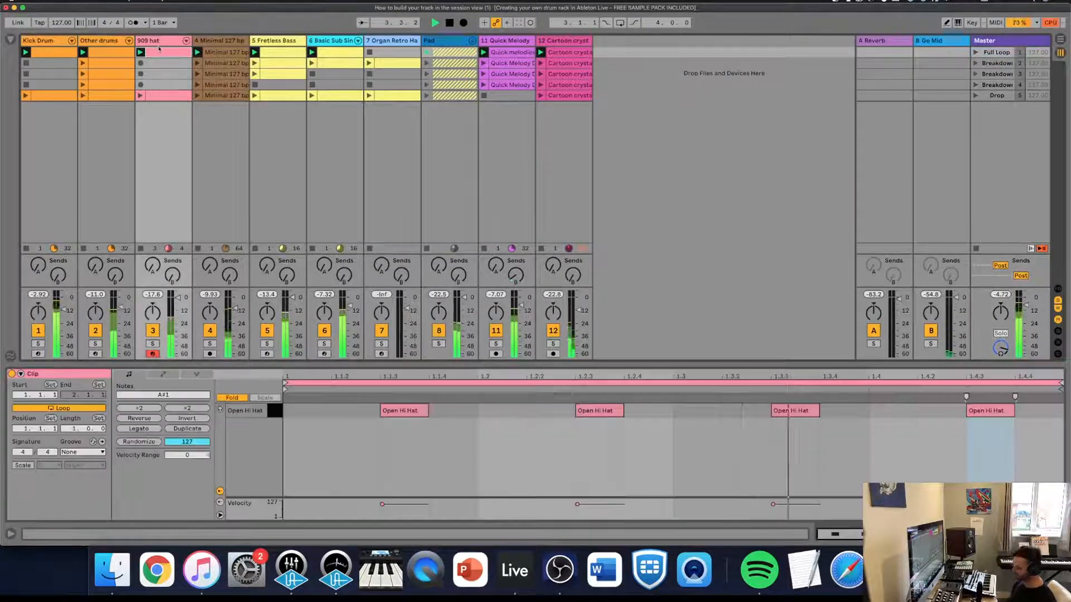
key(Delete)
click(120, 53)
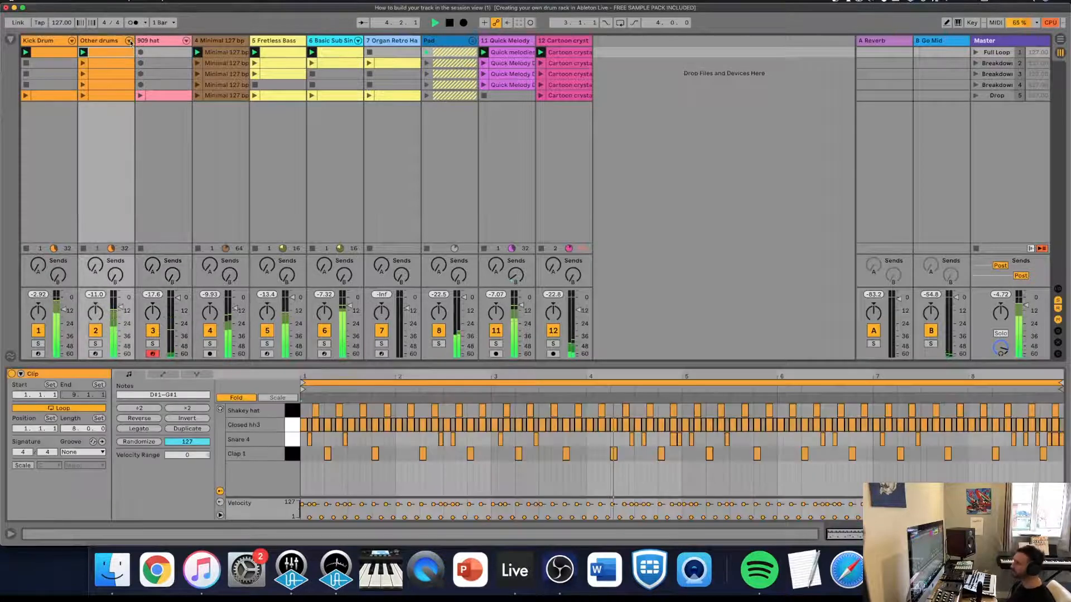
key(Delete)
click(997, 52)
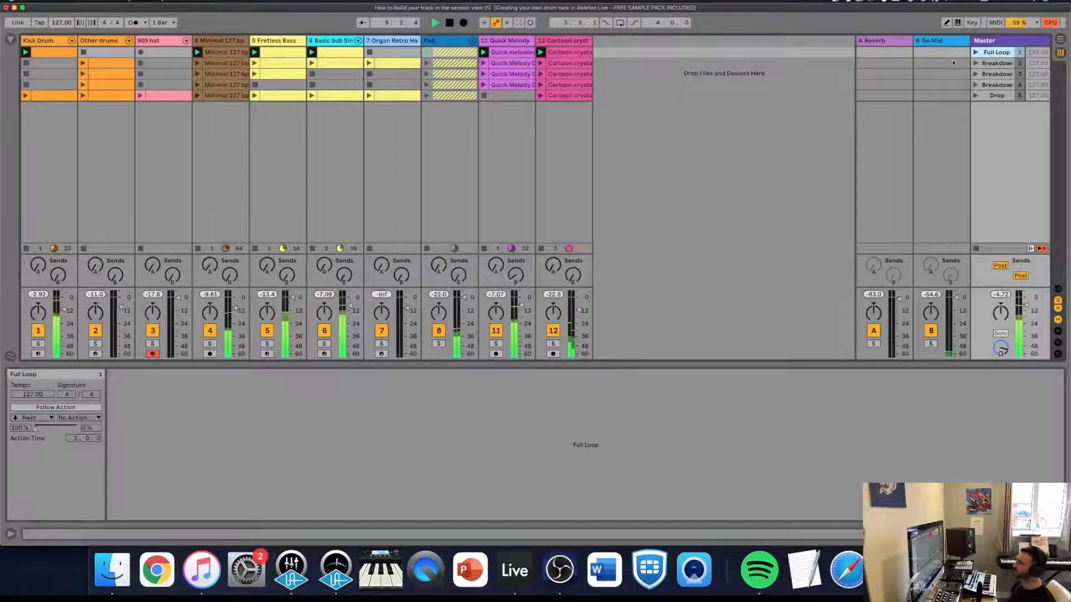
Duplicate the fourth scene's Quick Melody Dub clip into Drop and the first scene's Quick melodies clip into the second scene.
click(512, 85)
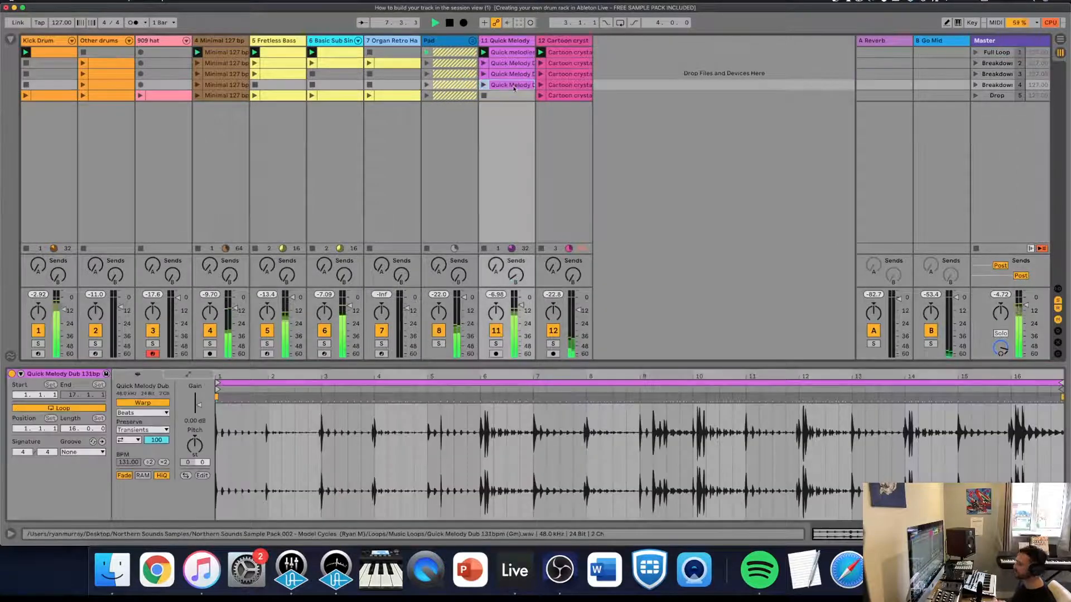
key(super+d)
click(511, 53)
key(super+d)
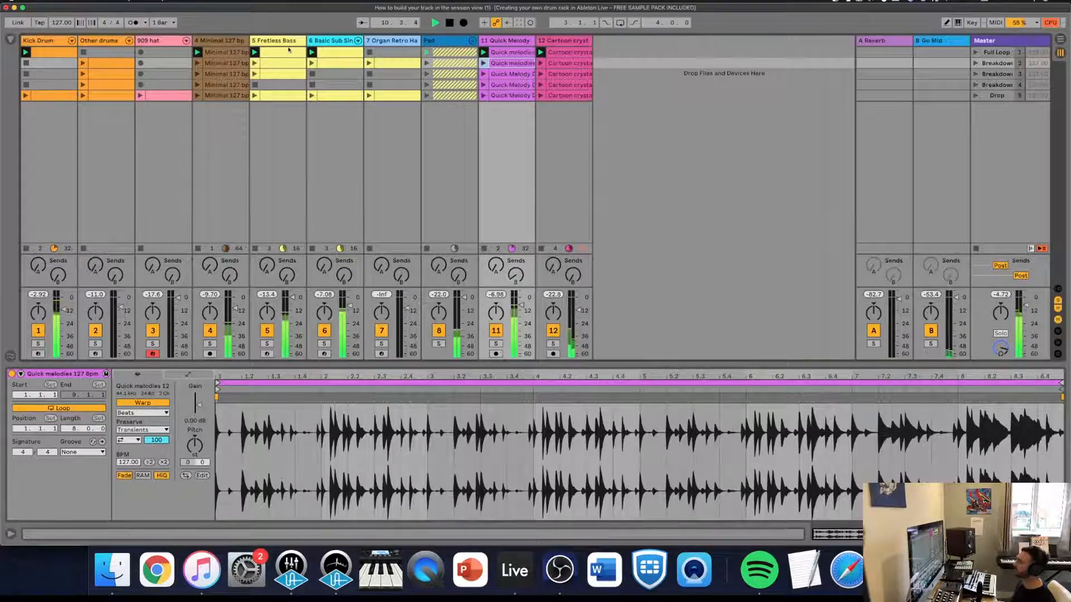
Delete the Other drums and Organ Retro clips from the second scene, launching that scene to hear it.
click(118, 66)
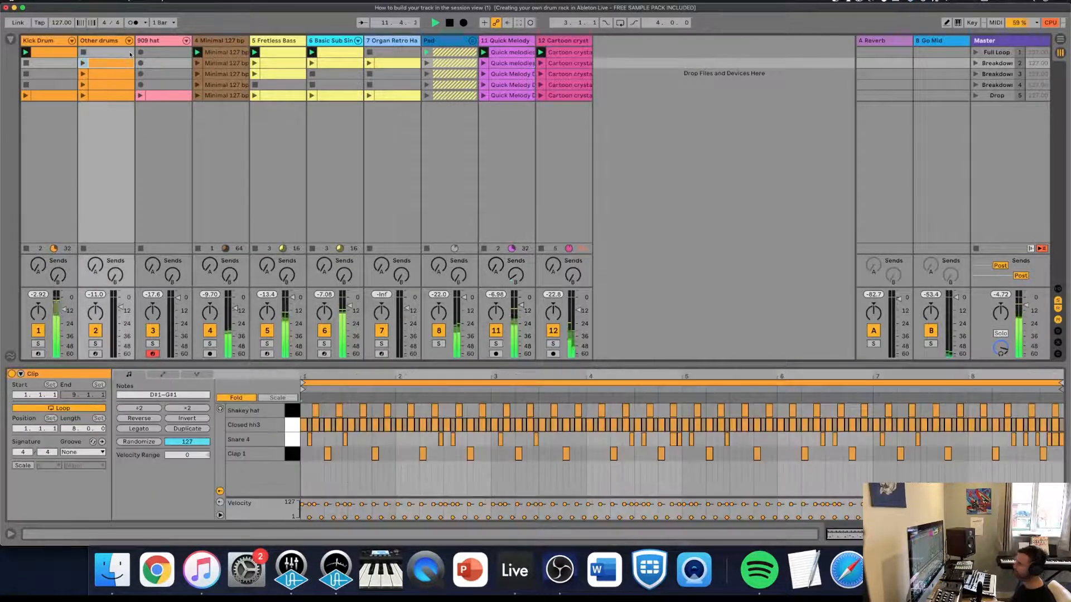
key(Delete)
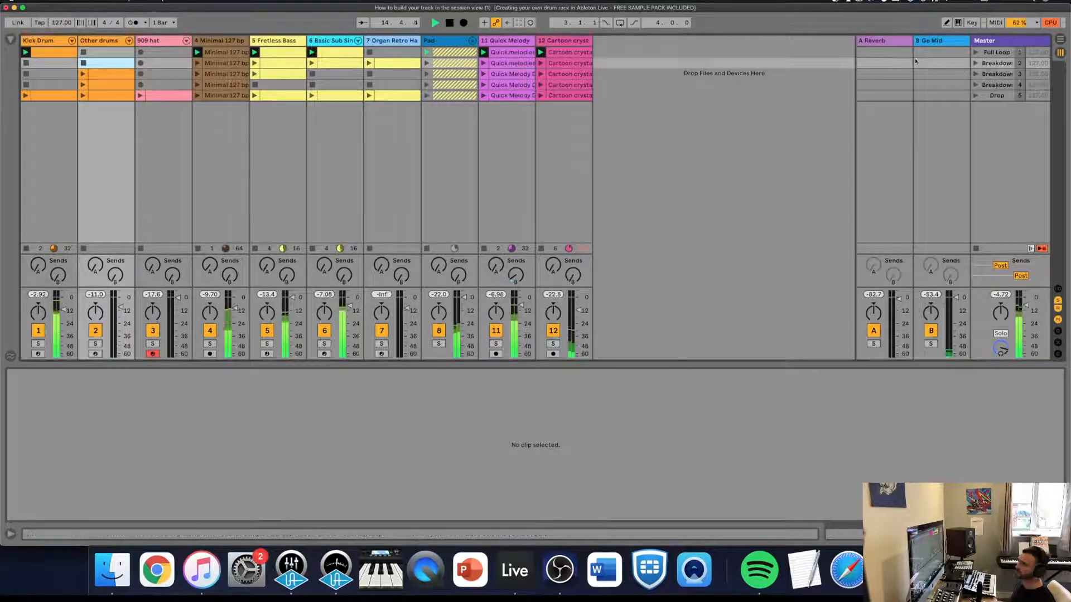
click(976, 63)
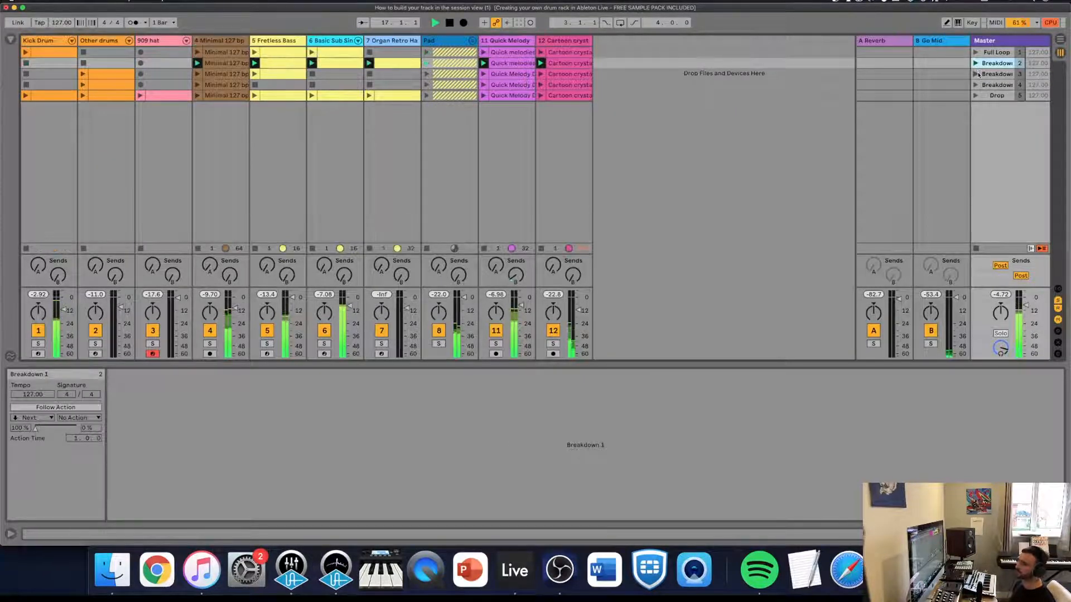
click(393, 64)
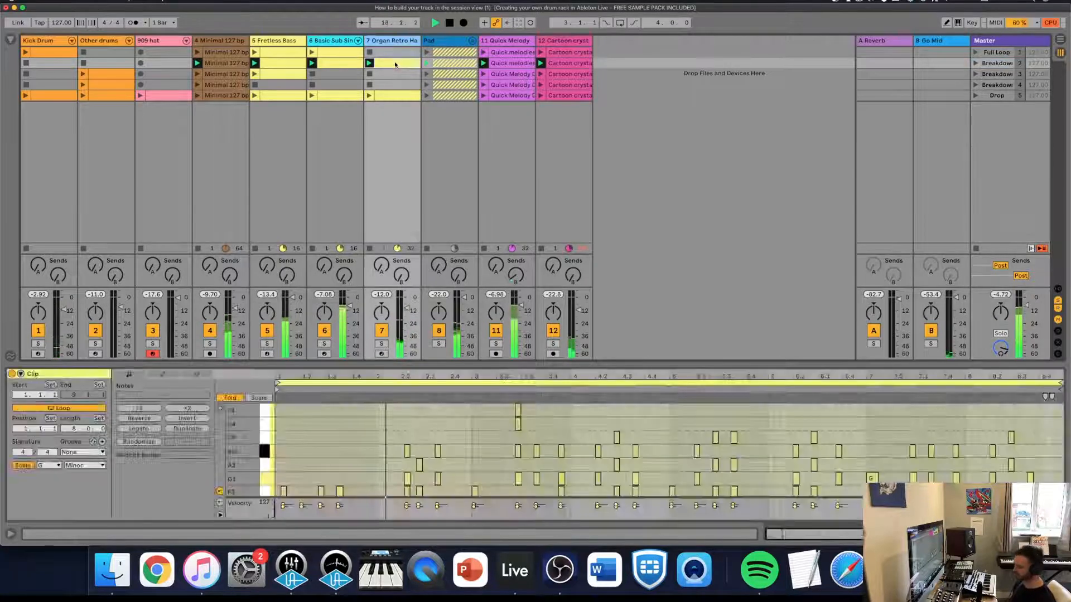
key(Delete)
click(398, 41)
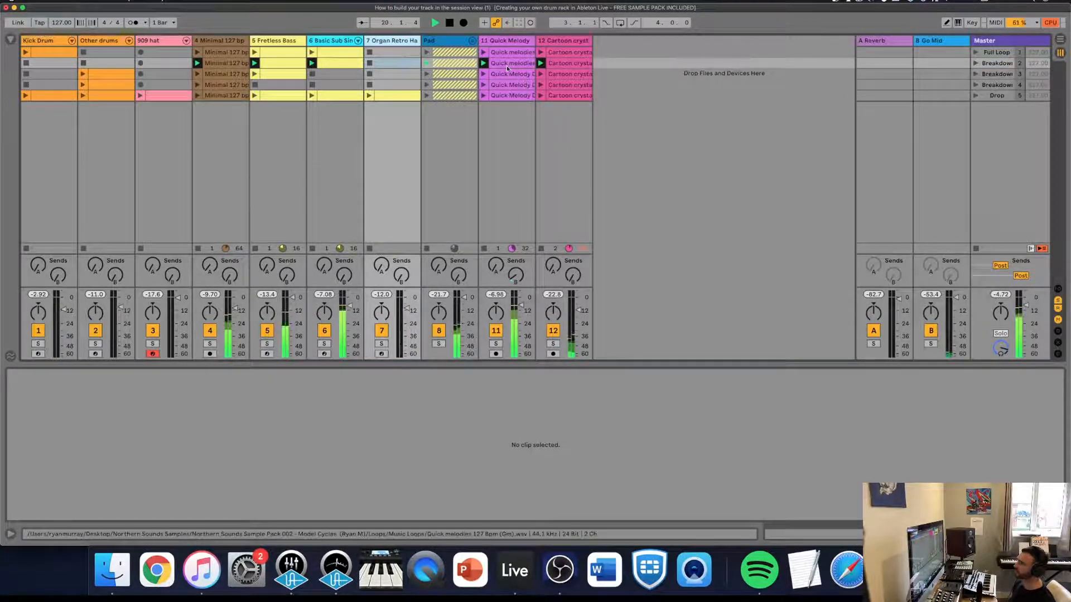
Copy the second scene's Quick melodies clip into the third scene and launch the third scene.
drag(507, 66, 508, 75)
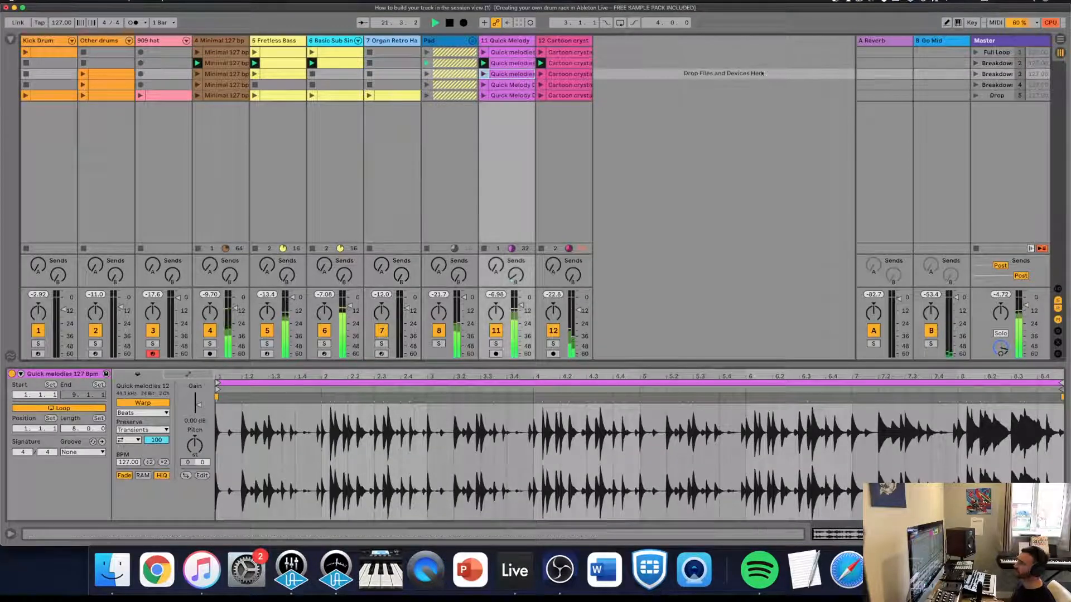
click(975, 74)
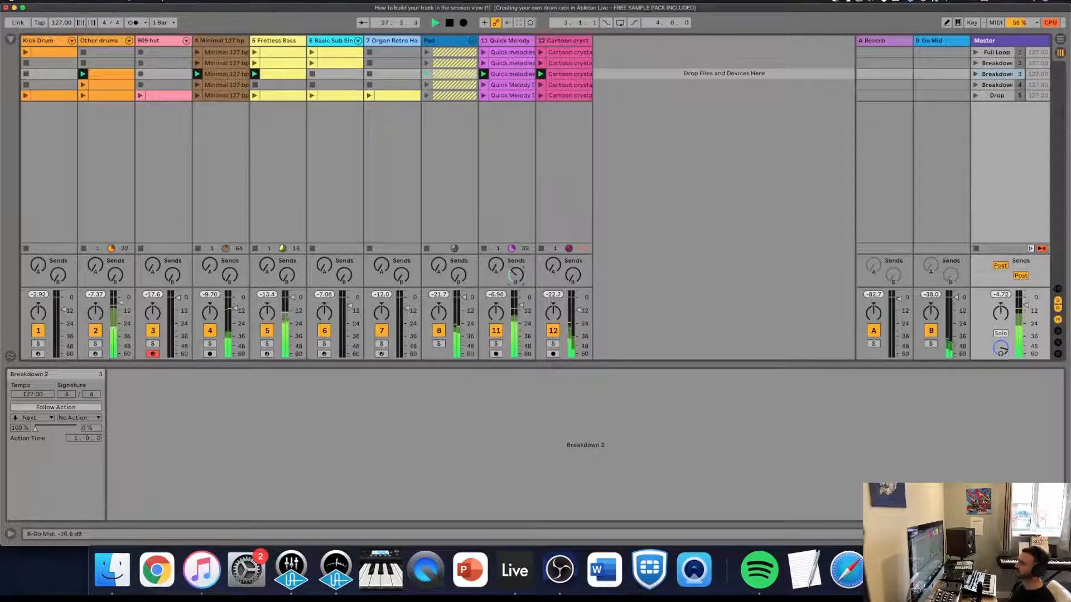
Raise the Quick Melody track's send B to Go Mid while launching Breakdown 3 and Drop in turn.
drag(516, 274, 515, 272)
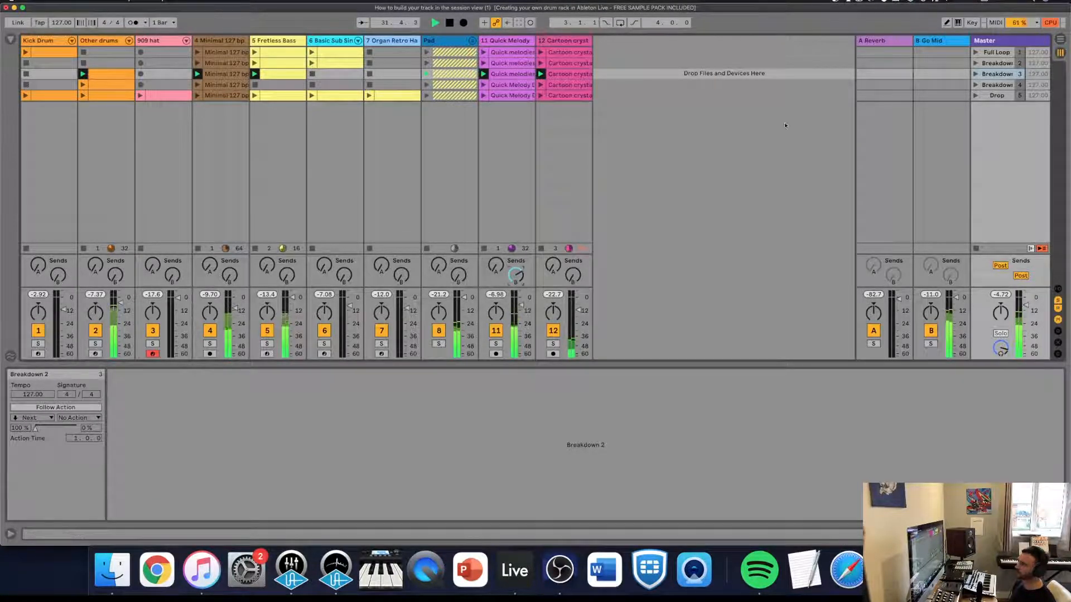
click(975, 85)
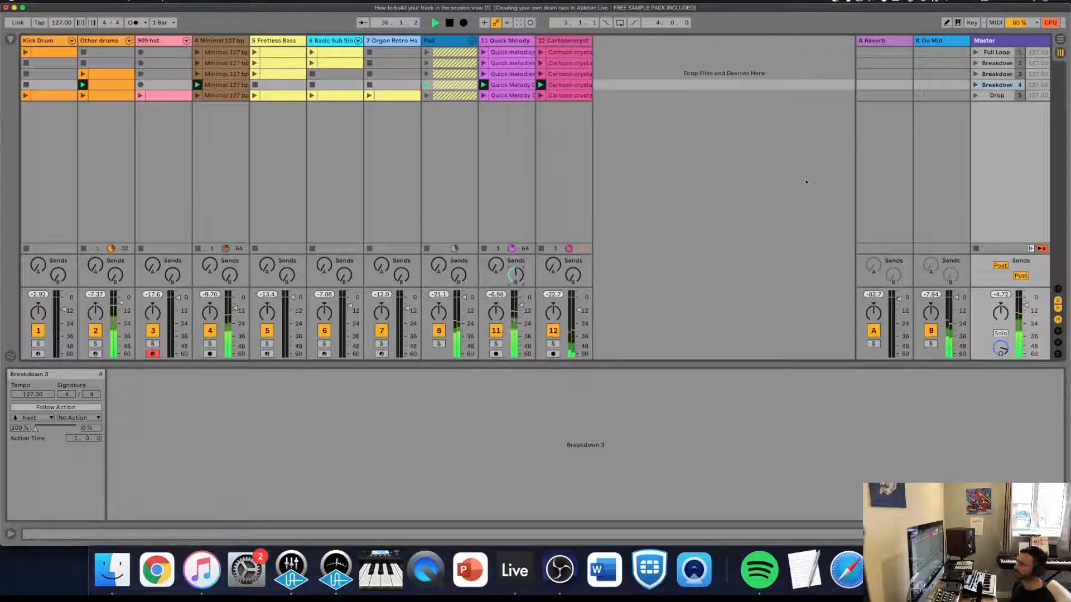
click(977, 96)
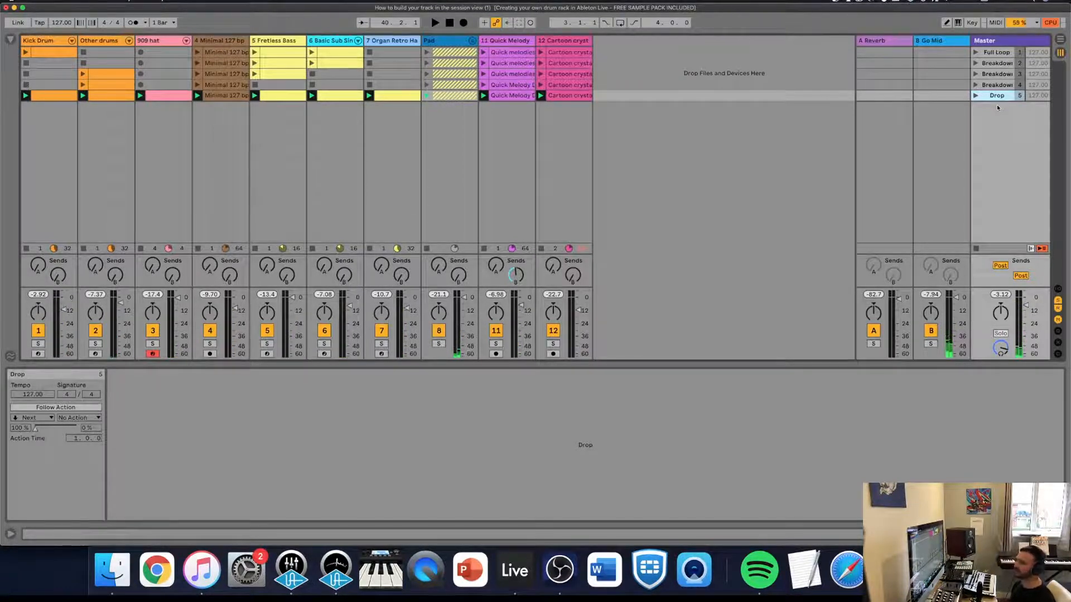
Rename the Full Loop scene as "Bridge" and duplicate it.
right_click(1006, 53)
click(938, 102)
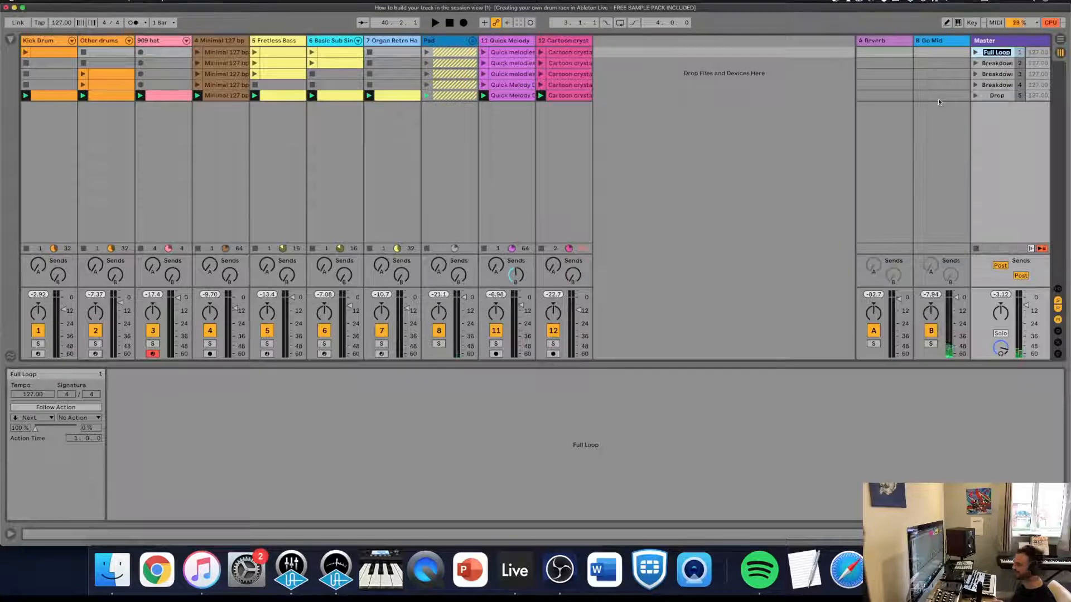
text(Bridge)
key(Return)
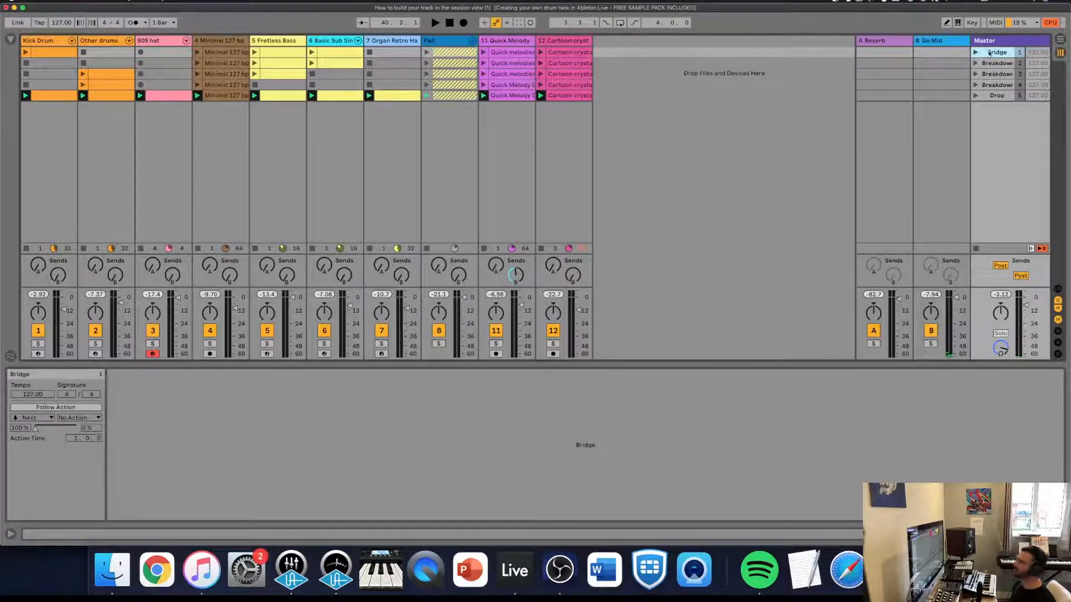
key(super+d)
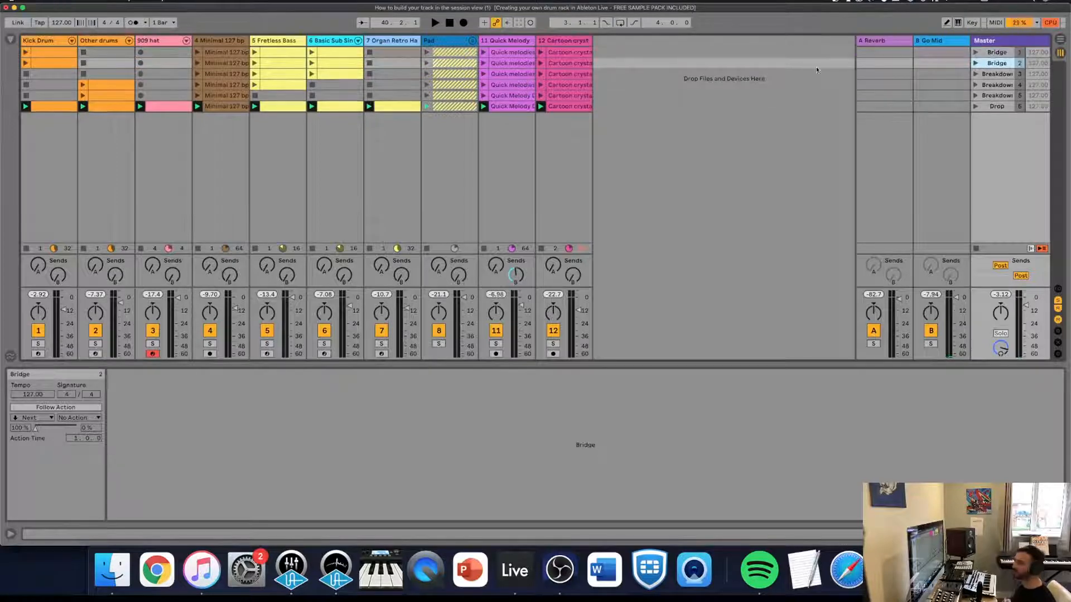
Duplicate the Drop scene and move the copy above the Bridge scenes as the first scene.
click(997, 106)
key(super+d)
drag(997, 117, 998, 52)
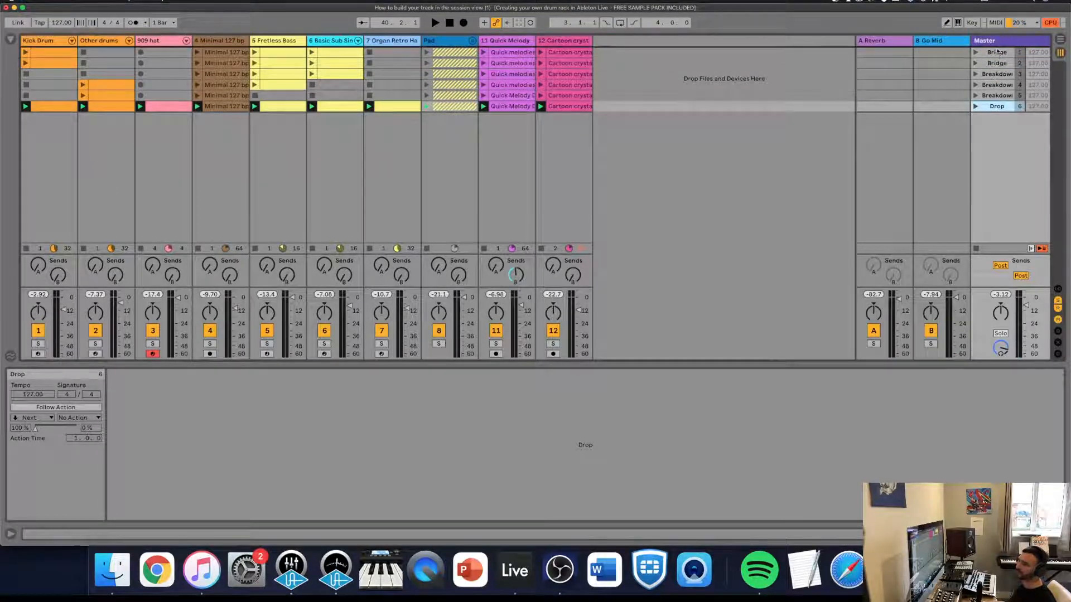
Rename the first scene, the copied Drop, as "Full Loop".
right_click(997, 52)
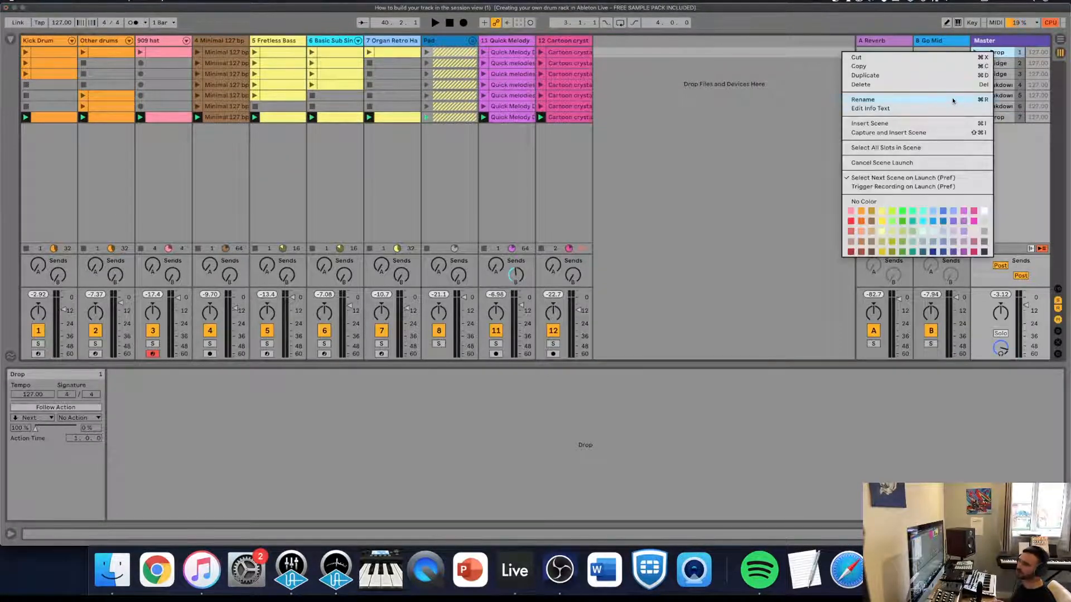
click(952, 101)
text(Full)
key(Return)
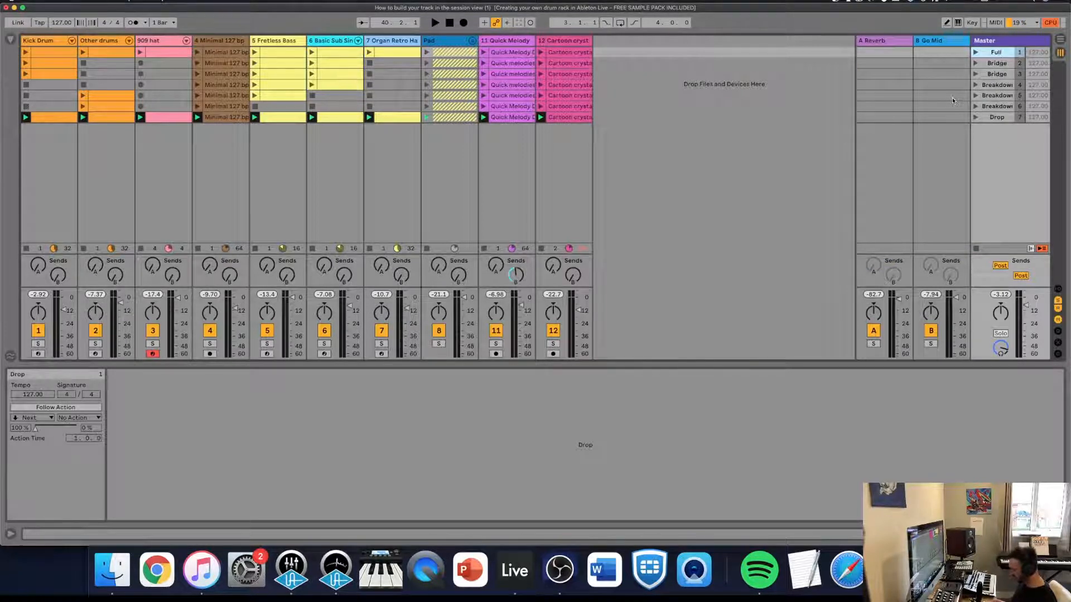
text(Loop)
key(Return)
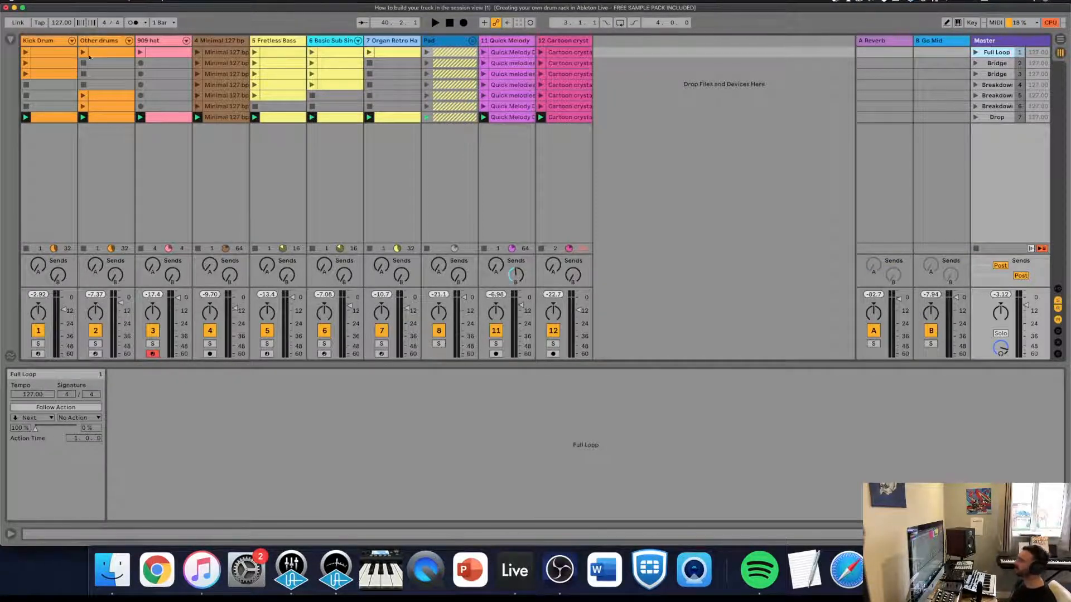
Delete the Kick Drum clip from the Full Loop scene, then launch Full Loop and the first Bridge scene in turn.
click(55, 53)
key(Delete)
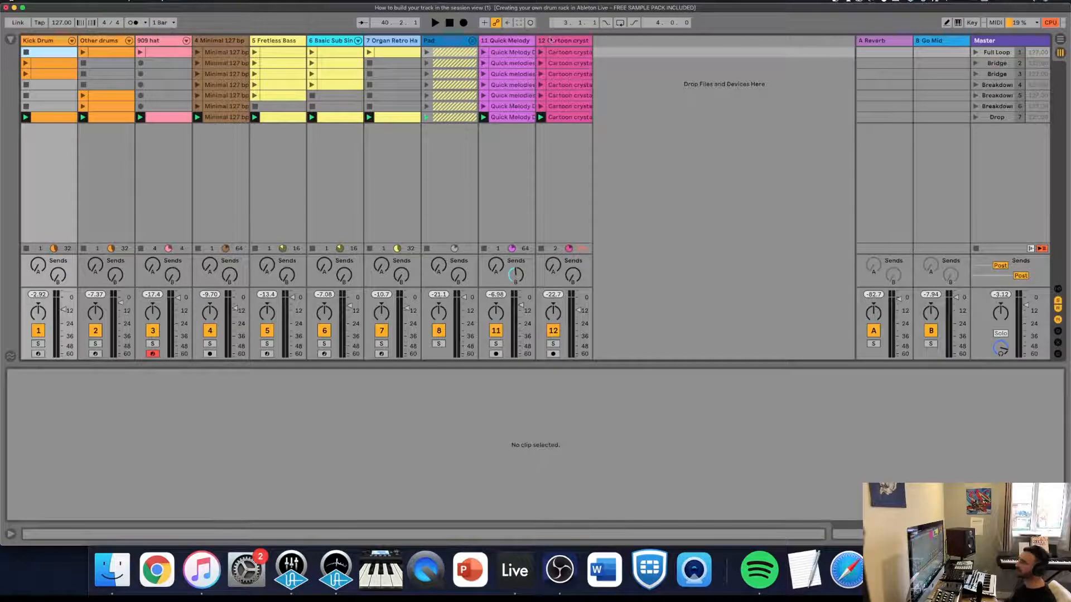
click(523, 54)
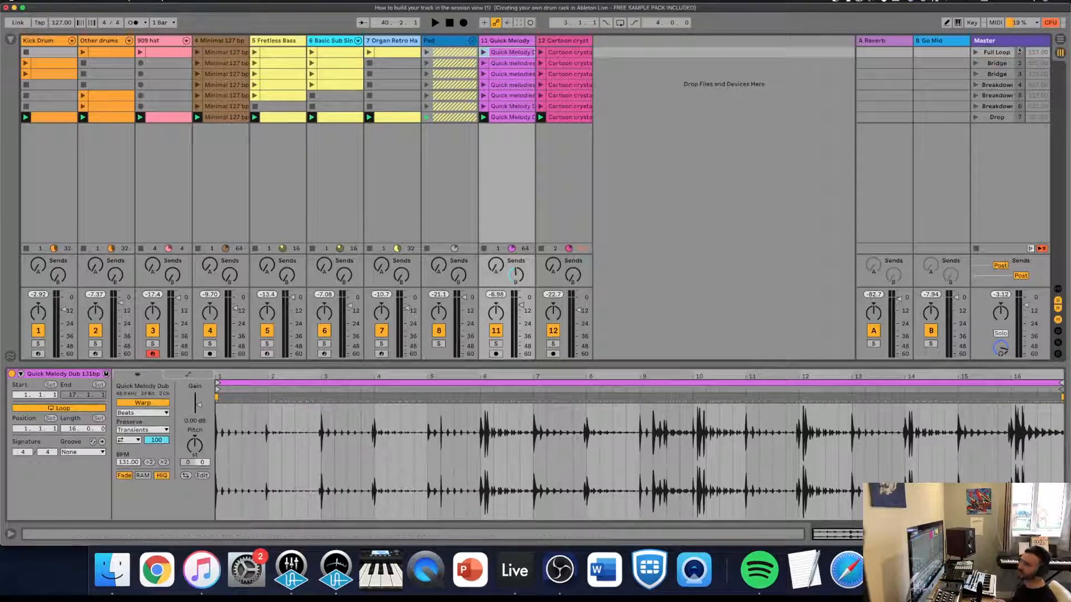
click(993, 52)
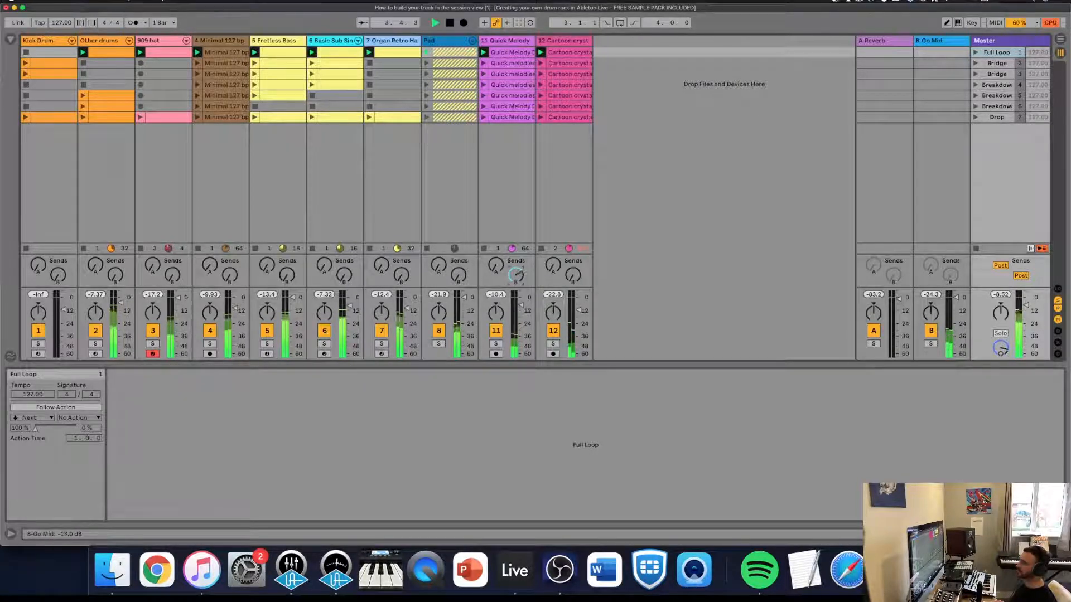
click(976, 63)
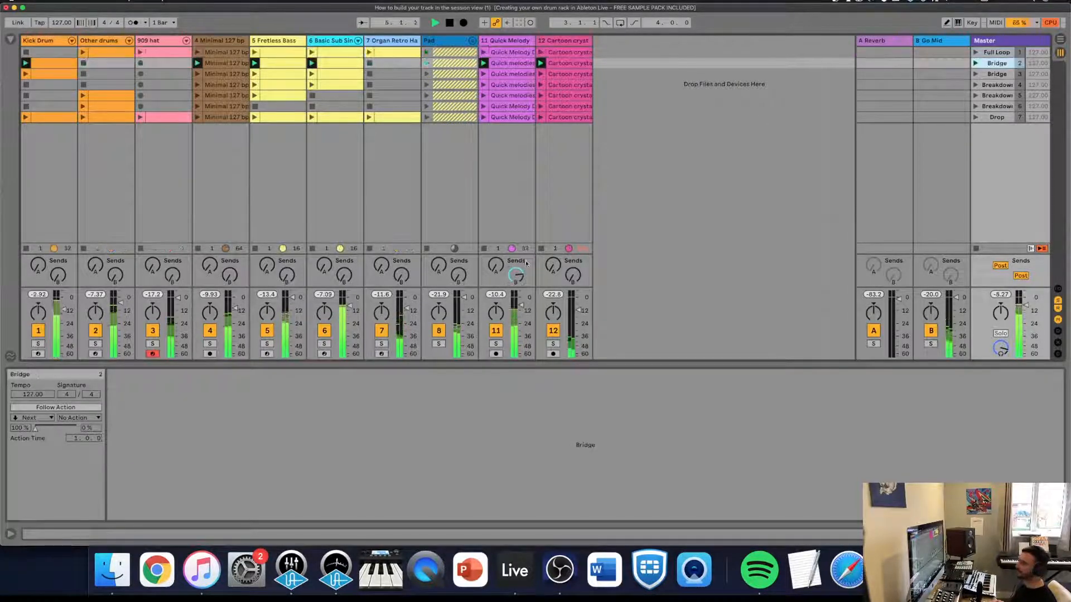